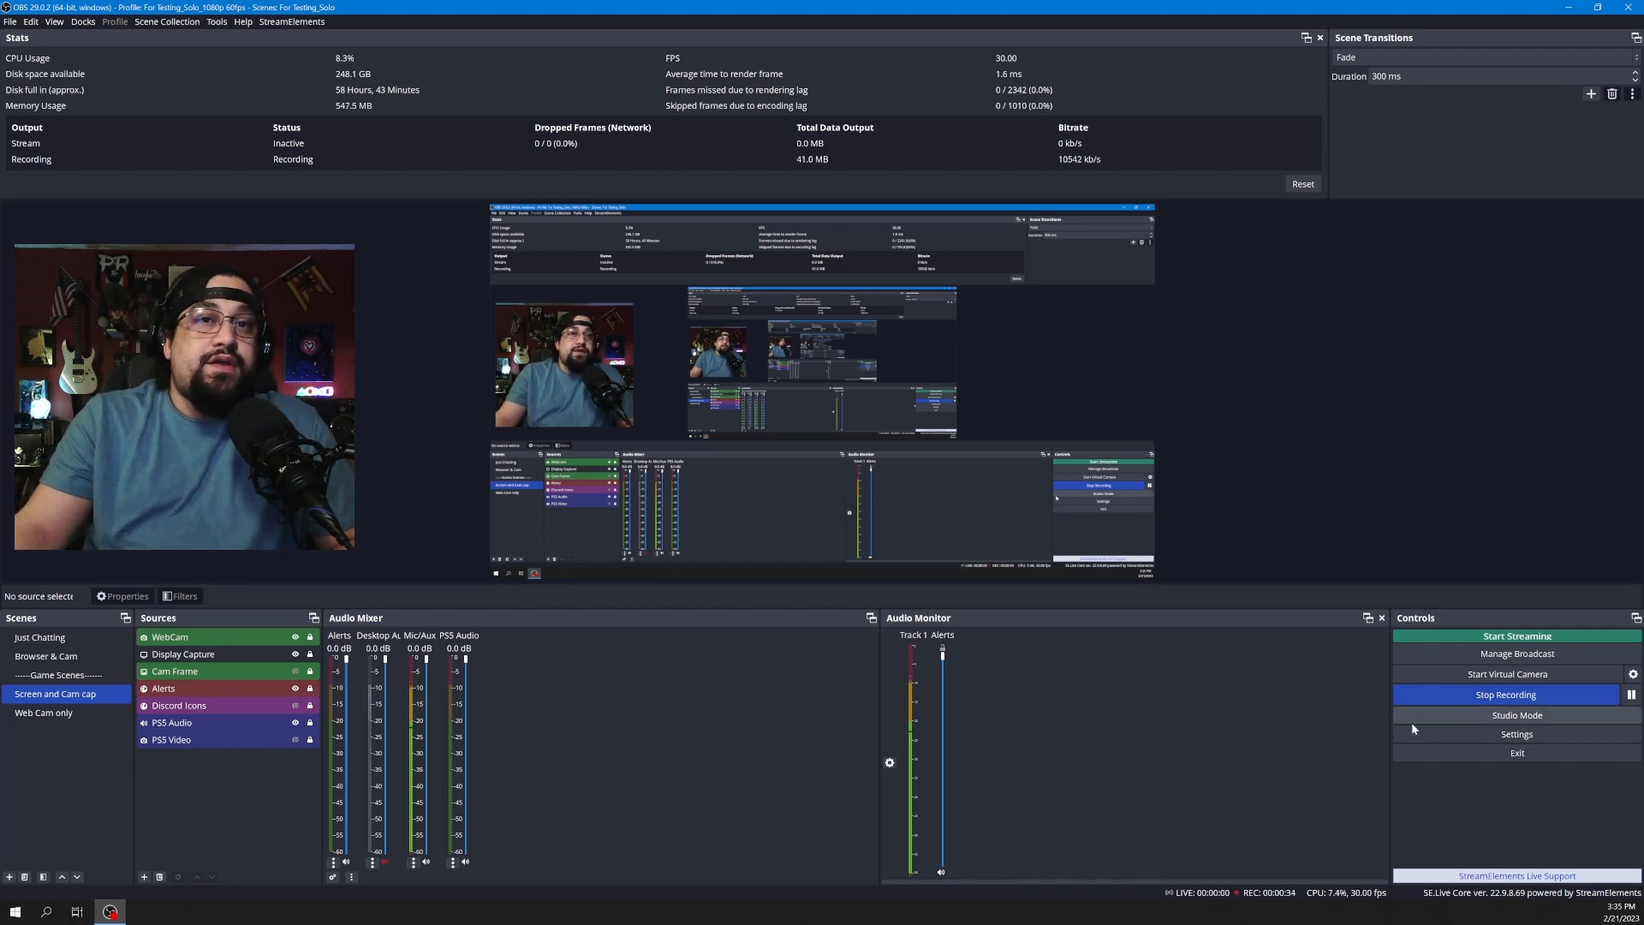
Open and enlarge the settings dialog, and review the output options for streaming, recording and audio track bitrates.
click(1455, 733)
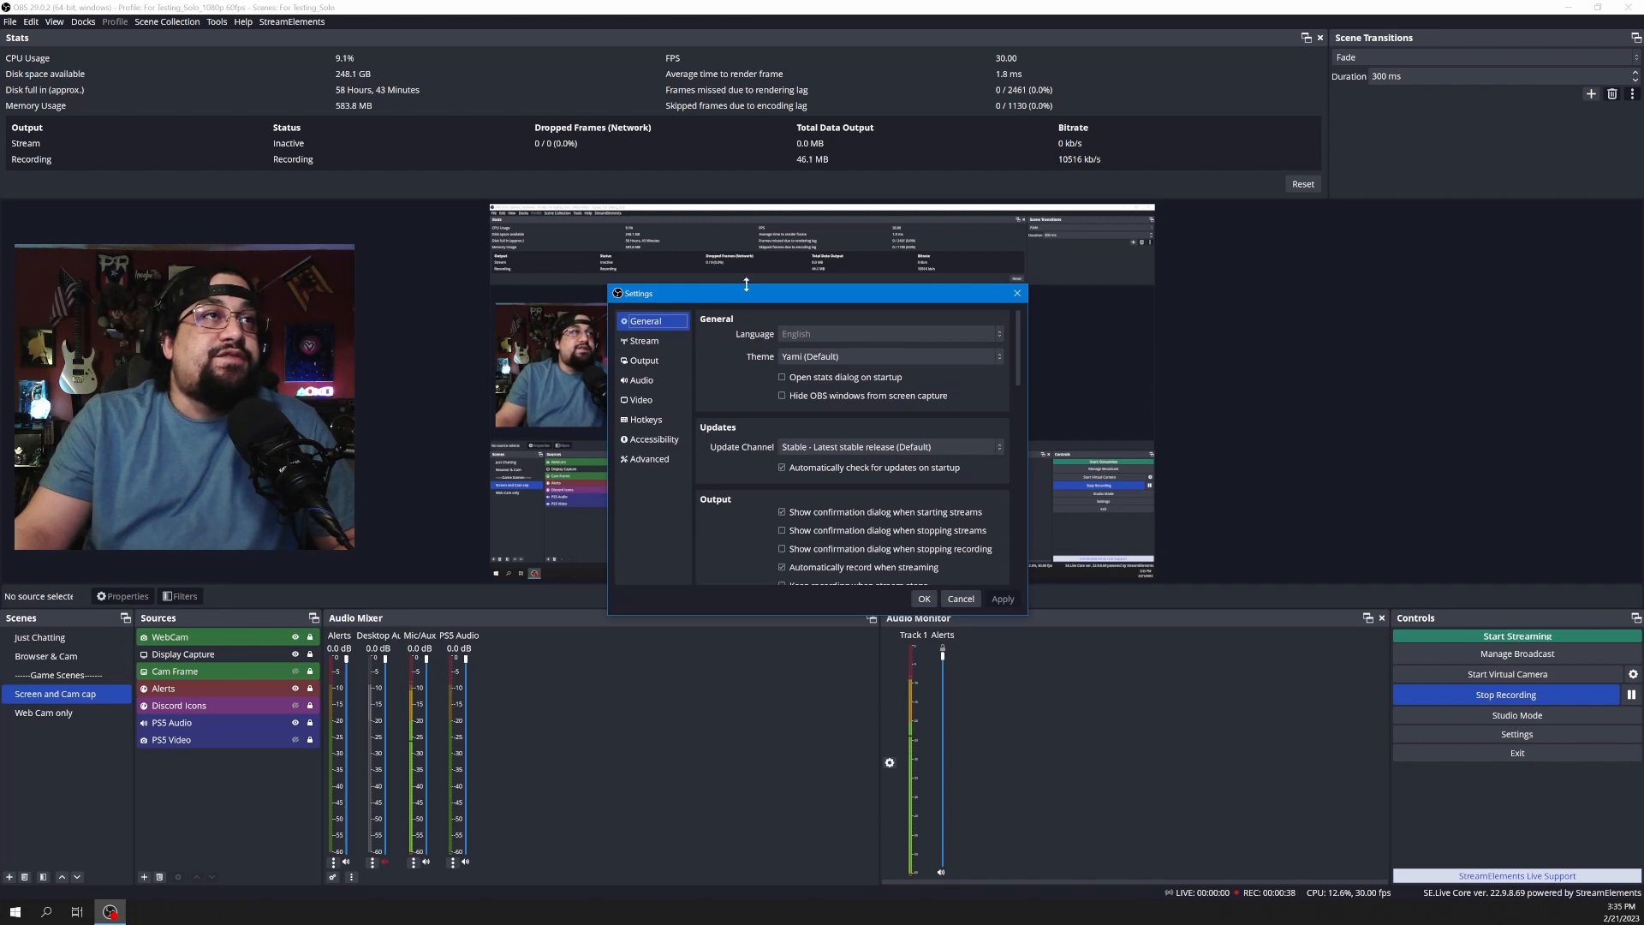
drag(746, 286, 747, 167)
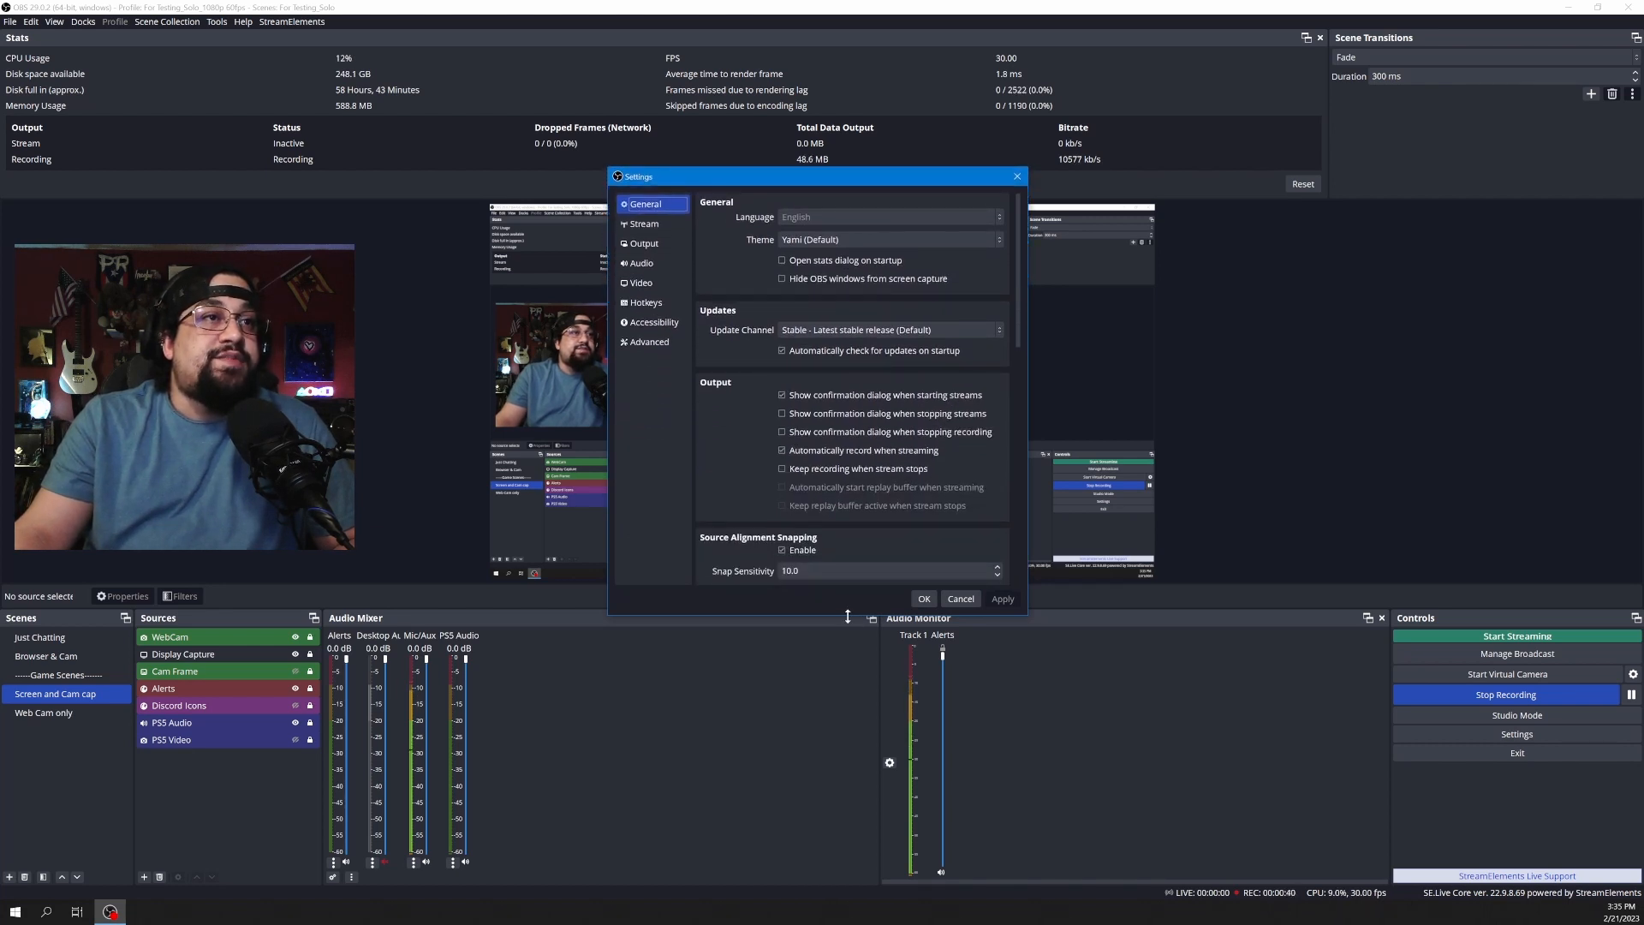
drag(839, 614, 838, 713)
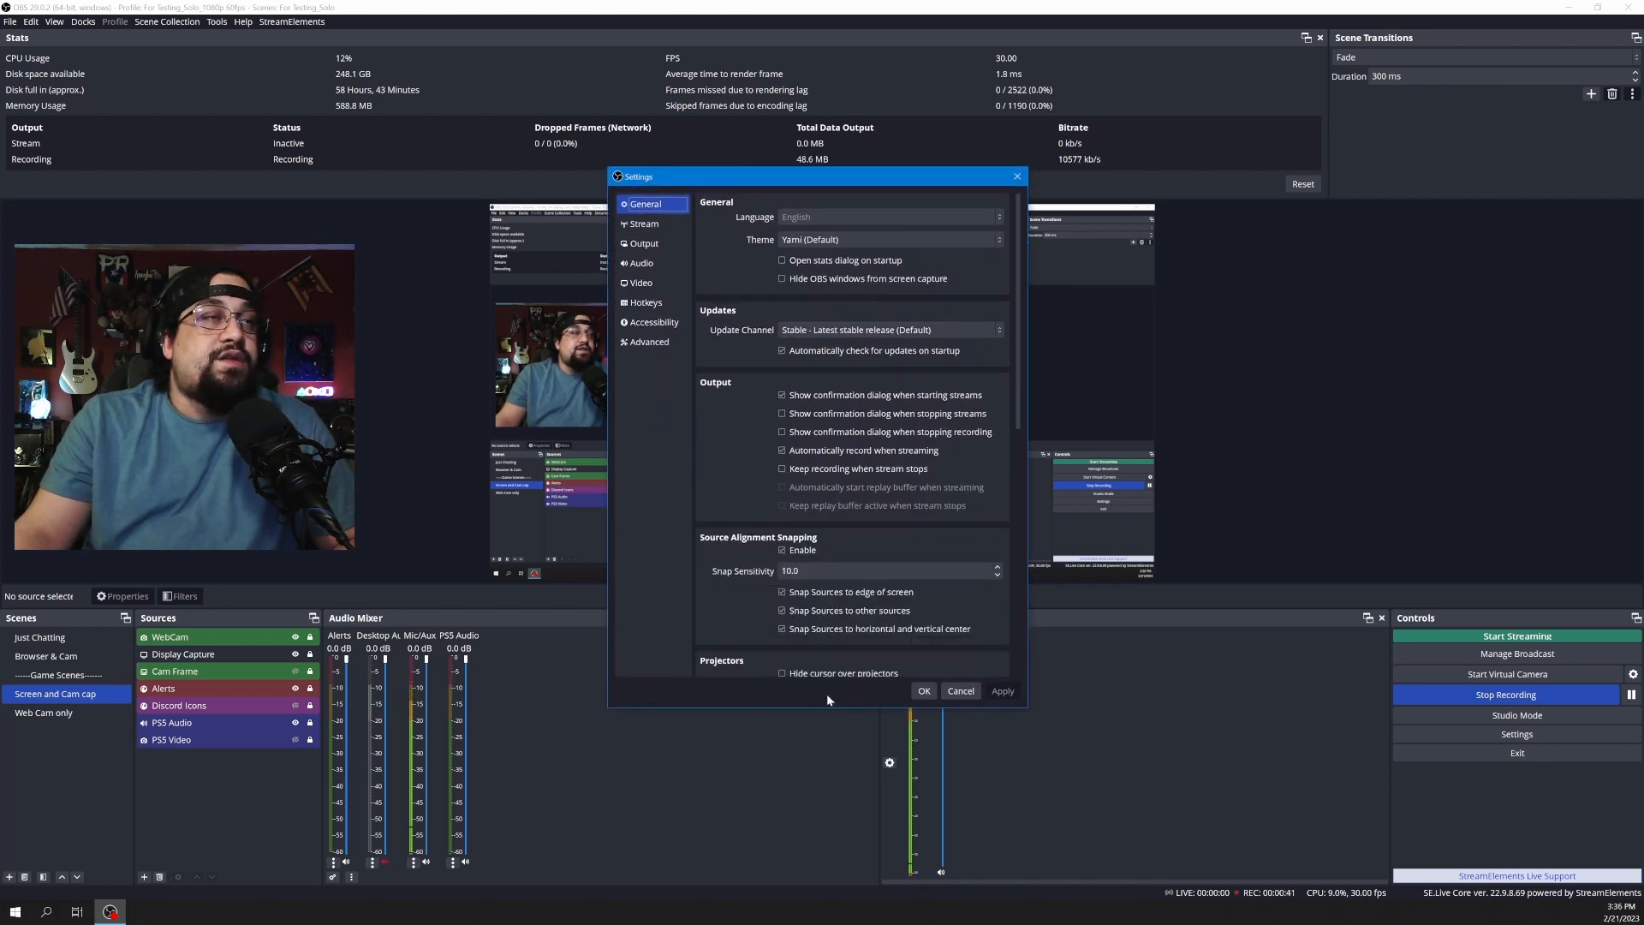
click(646, 245)
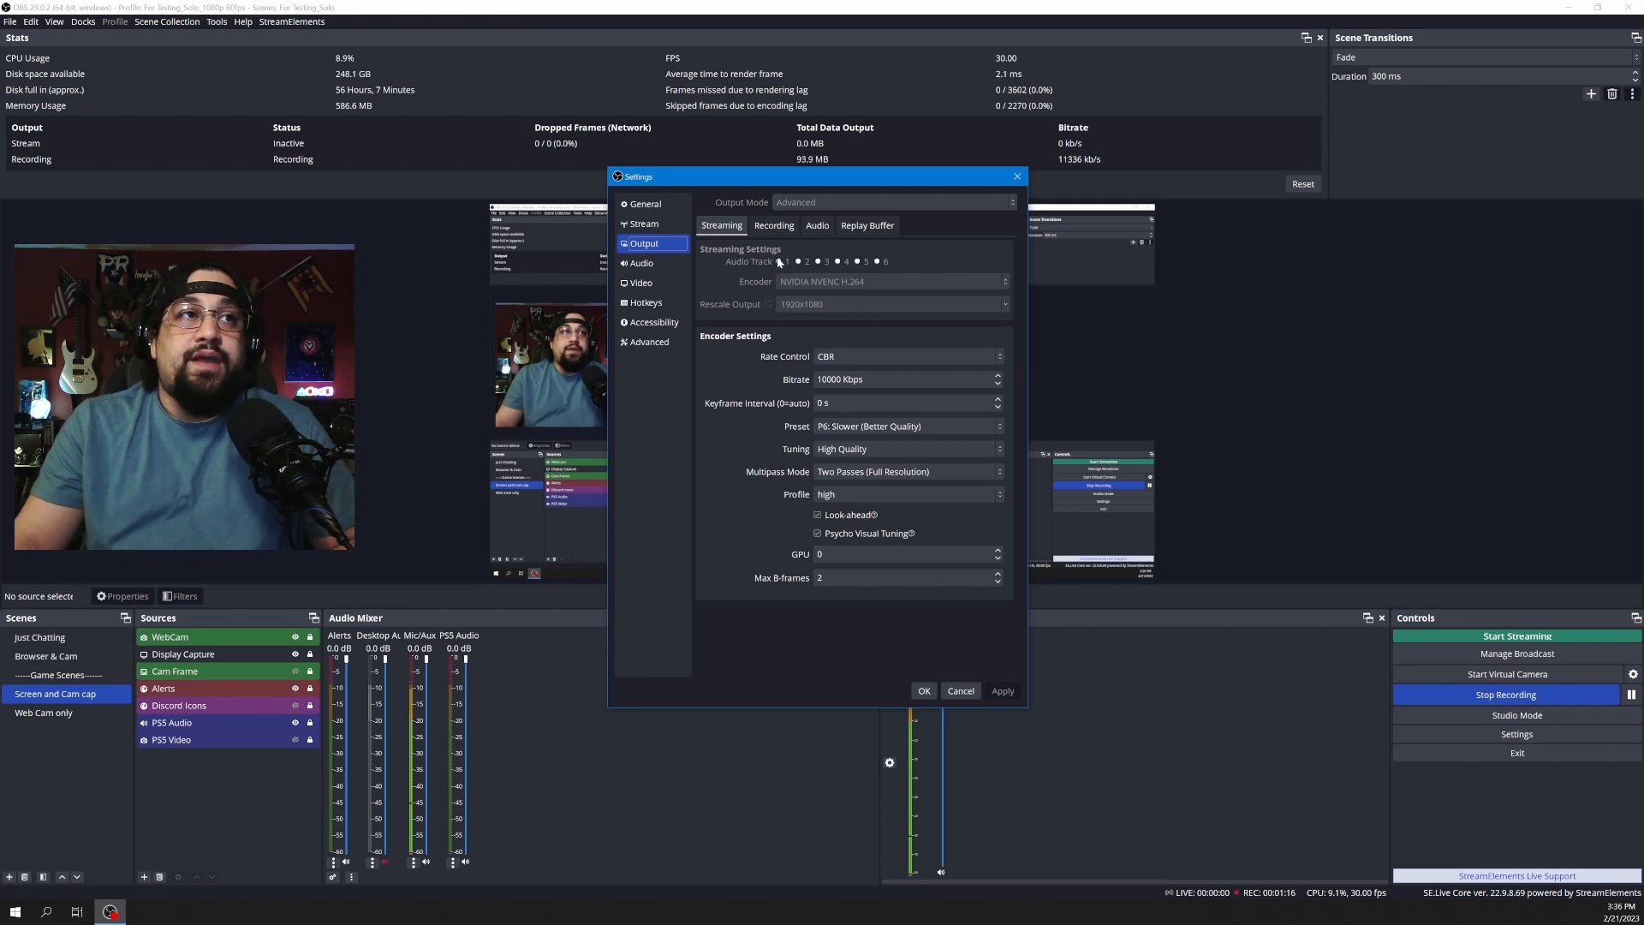
click(771, 226)
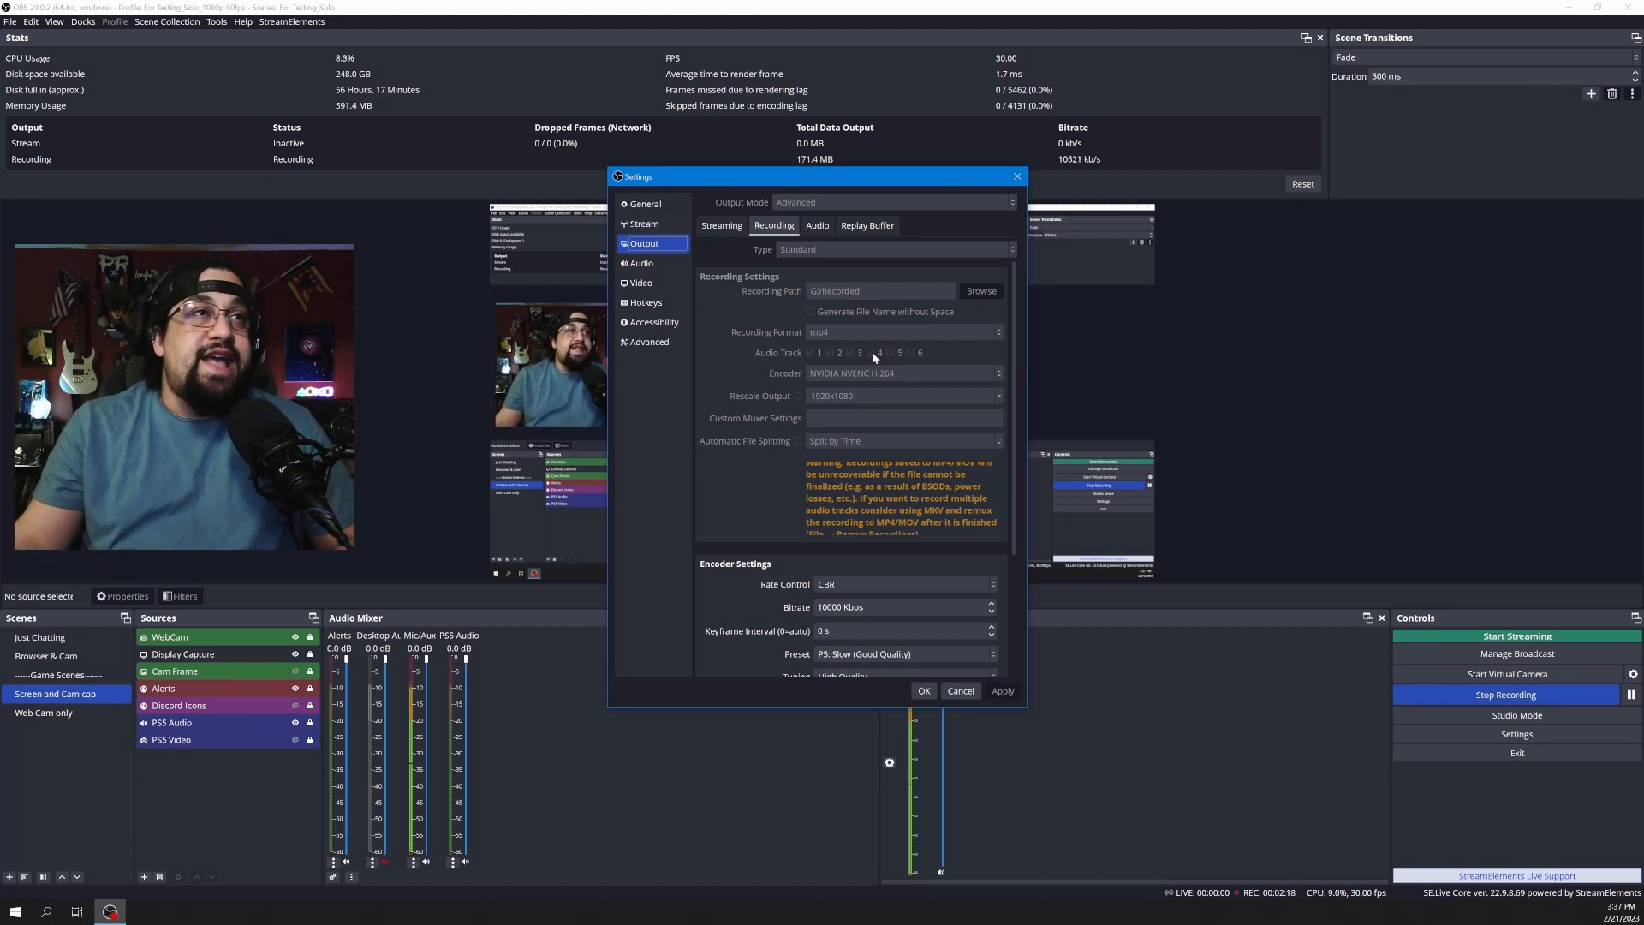
click(817, 225)
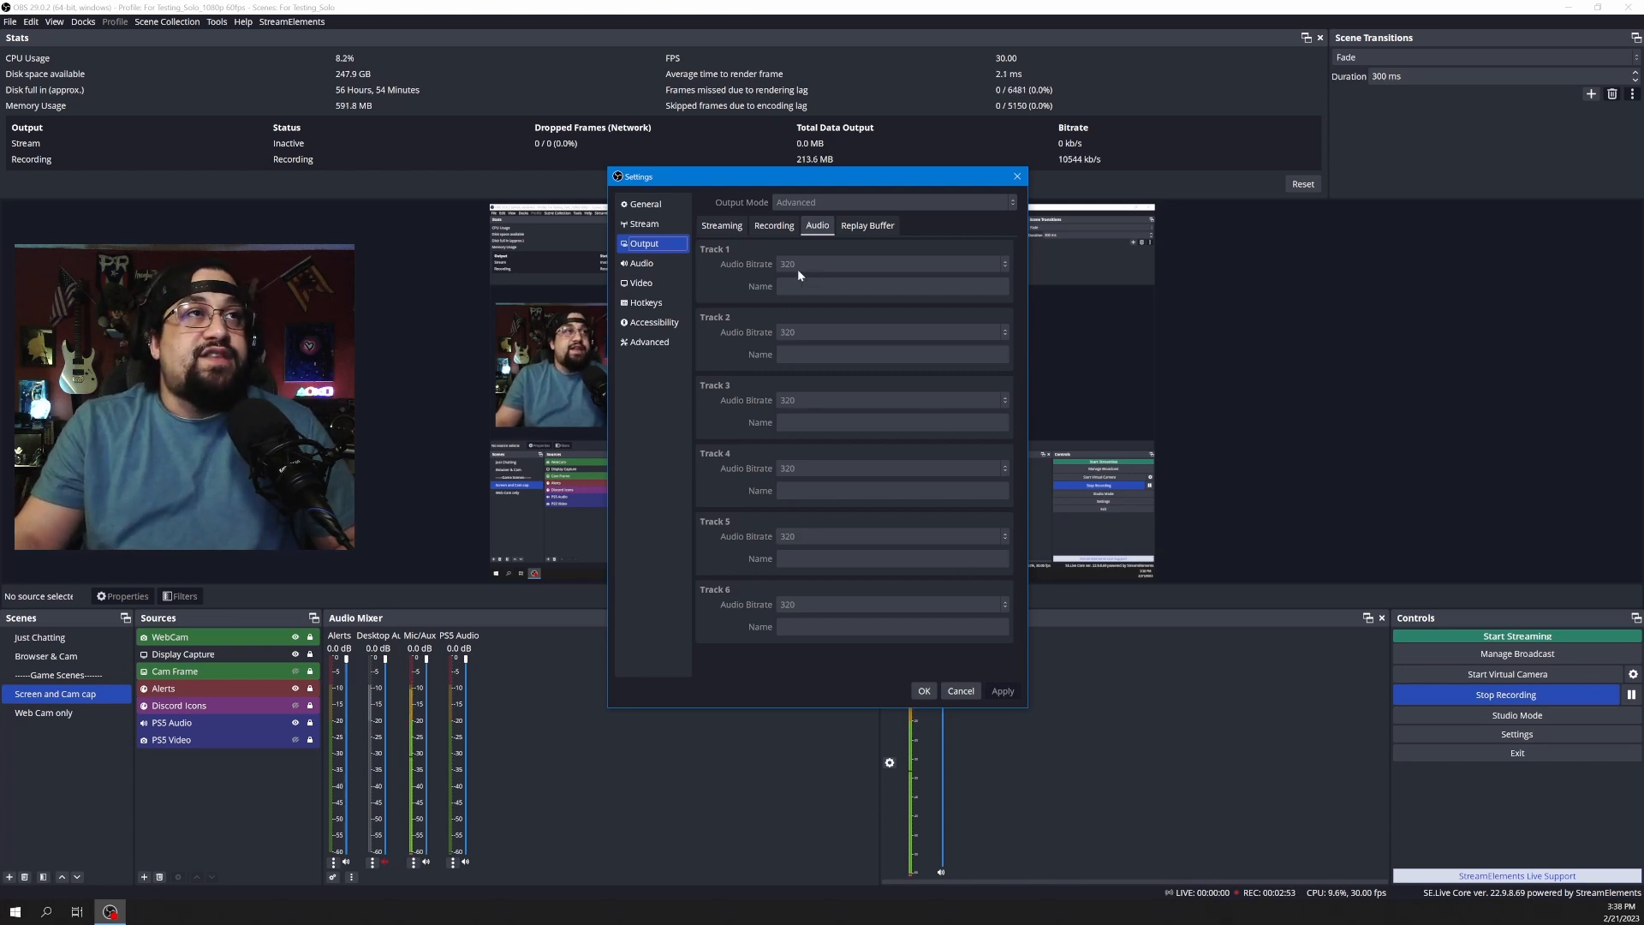
Compare the sample rate in the OBS audio settings with the default format of the HDMI EVGA recording device in Windows Sound.
click(644, 264)
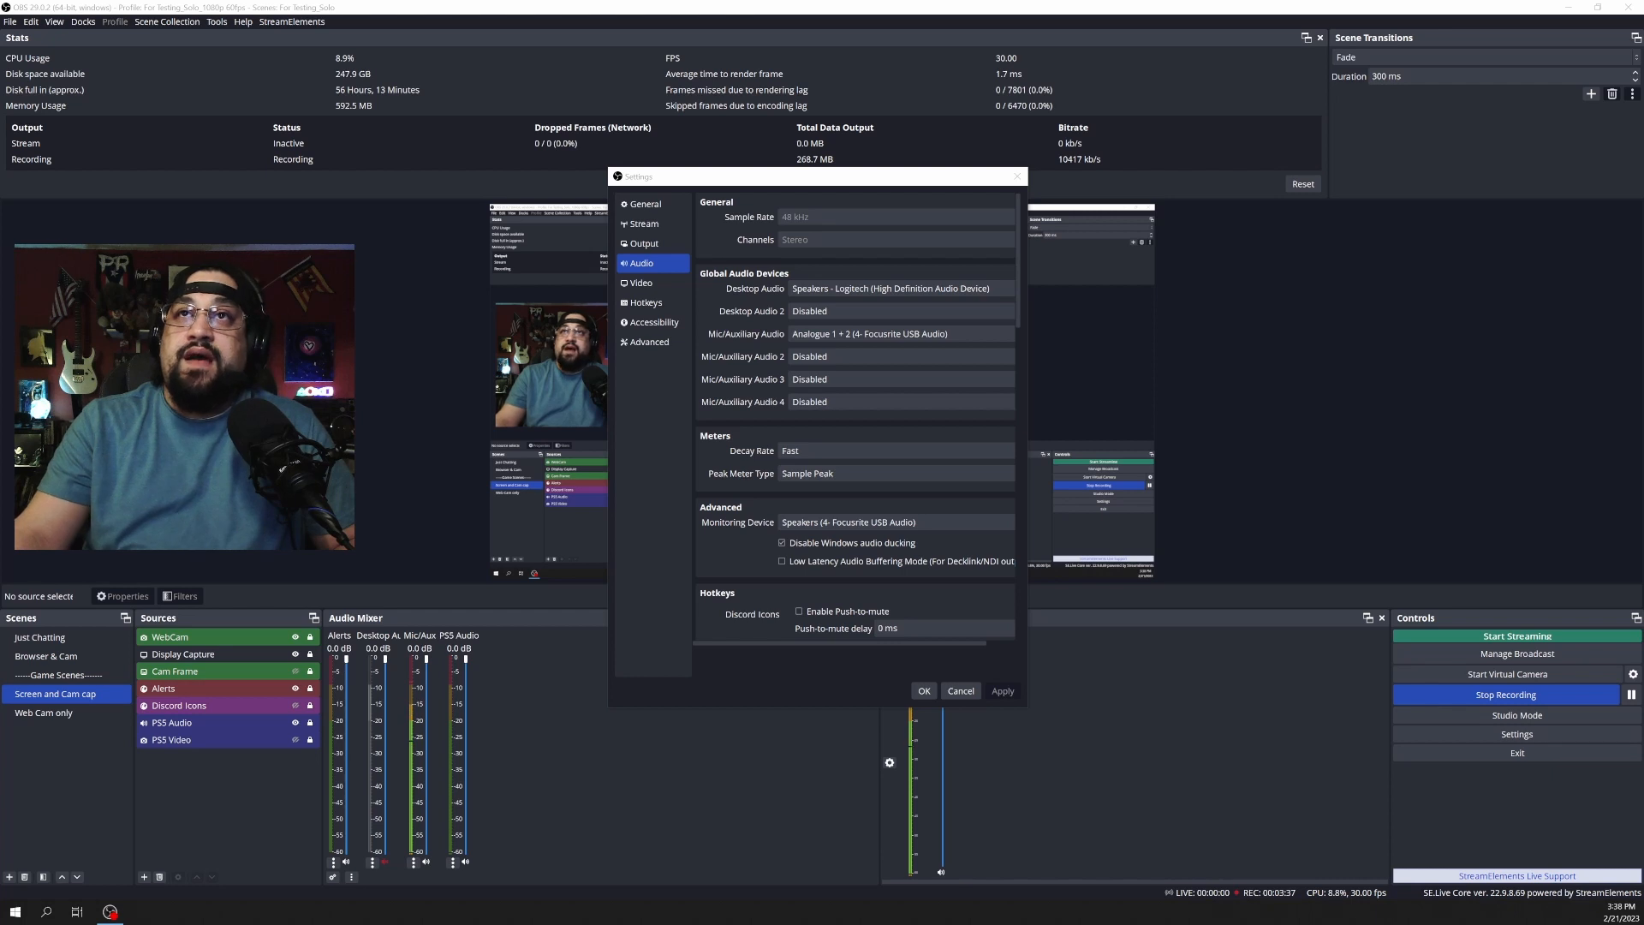
drag(1643, 86, 1199, 149)
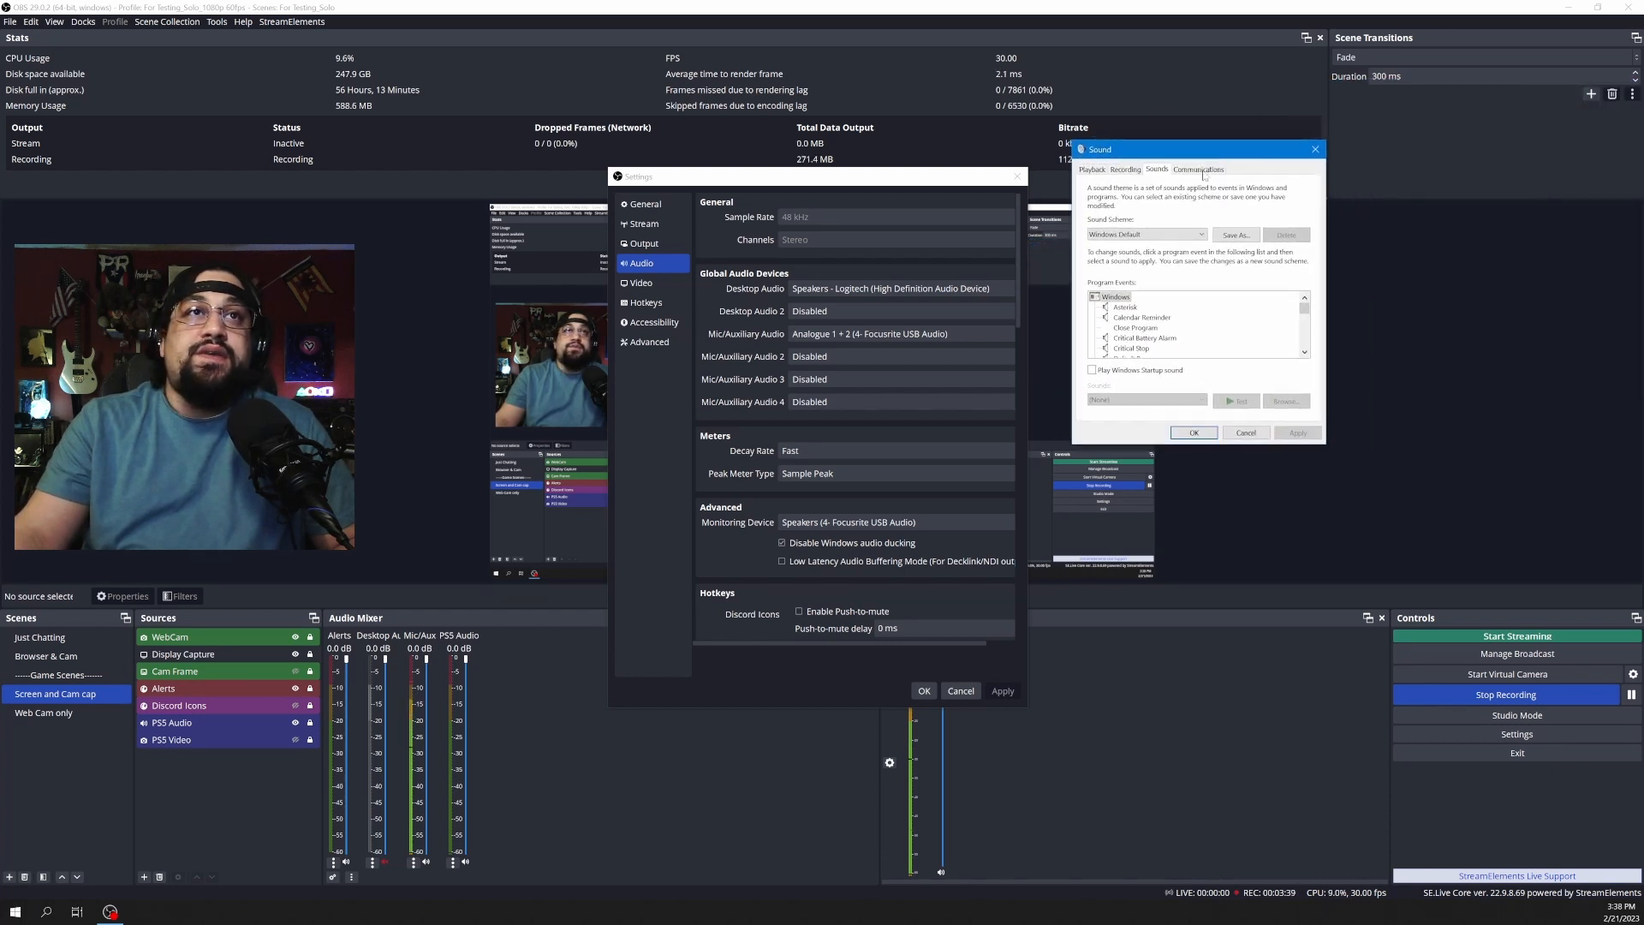
click(1140, 170)
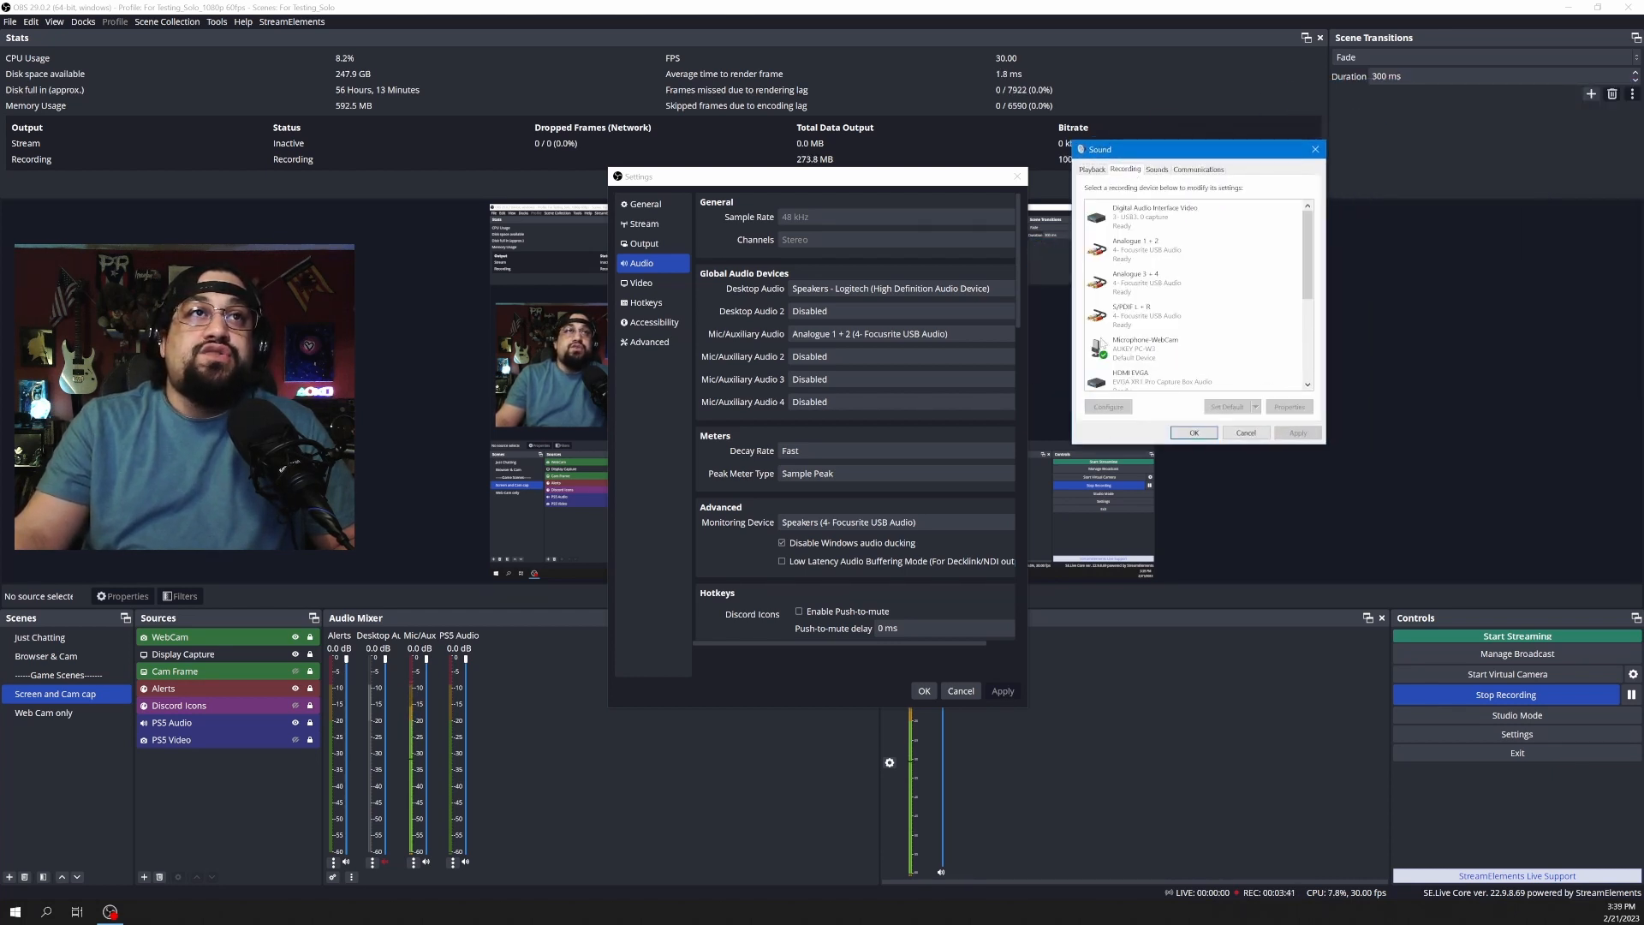
double_click(1135, 383)
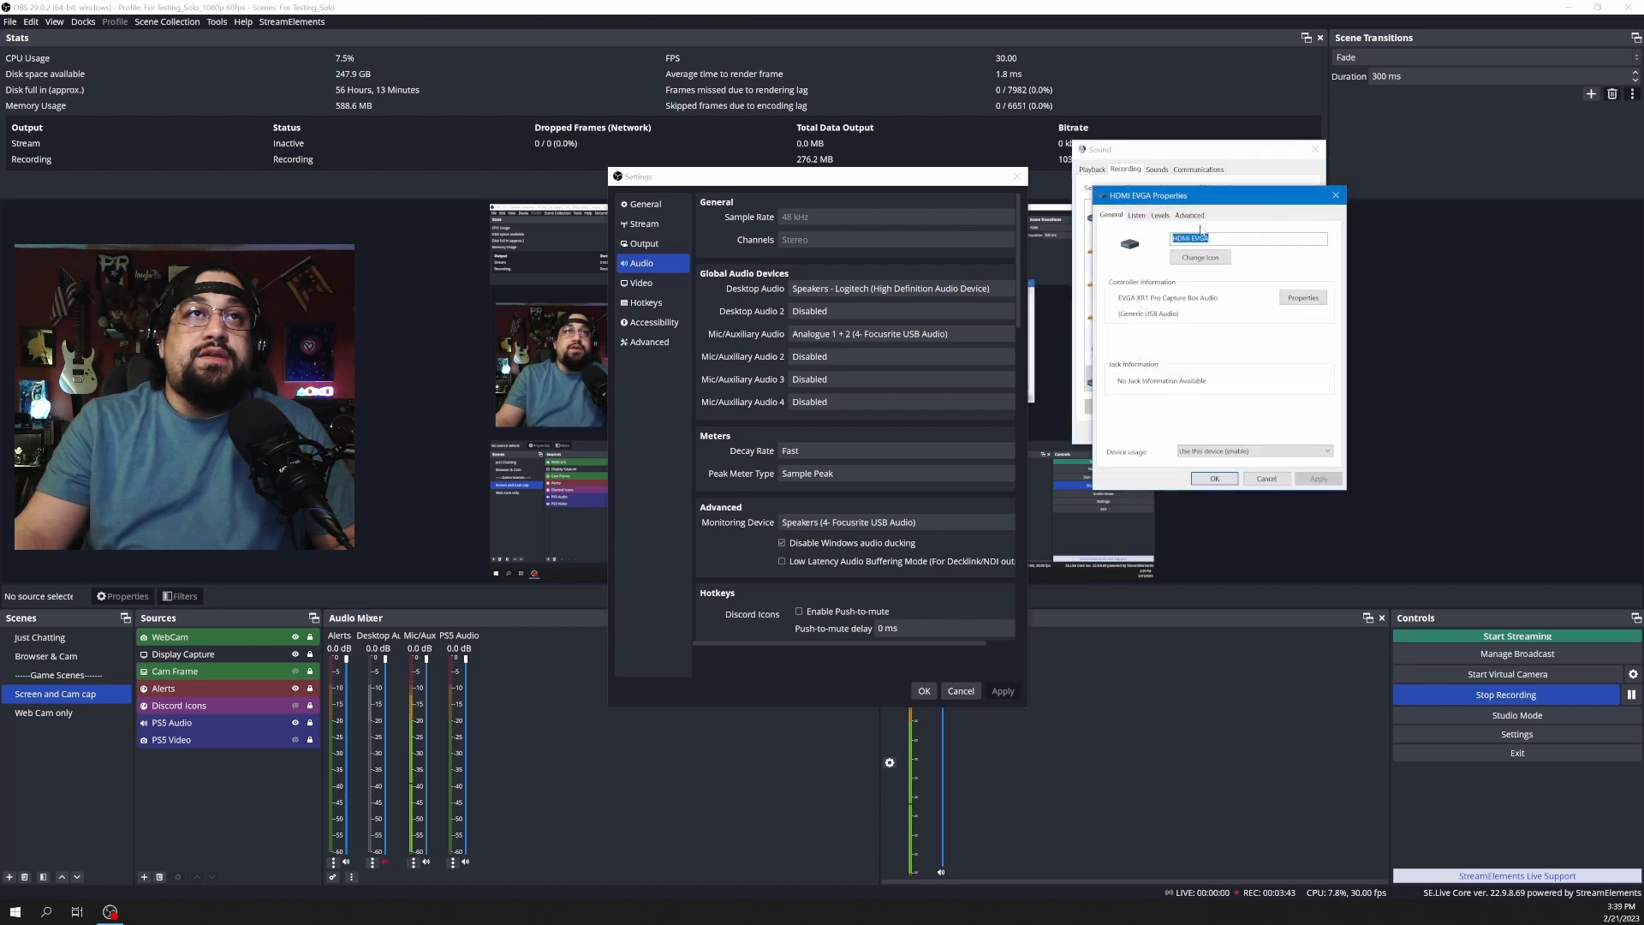
click(1195, 217)
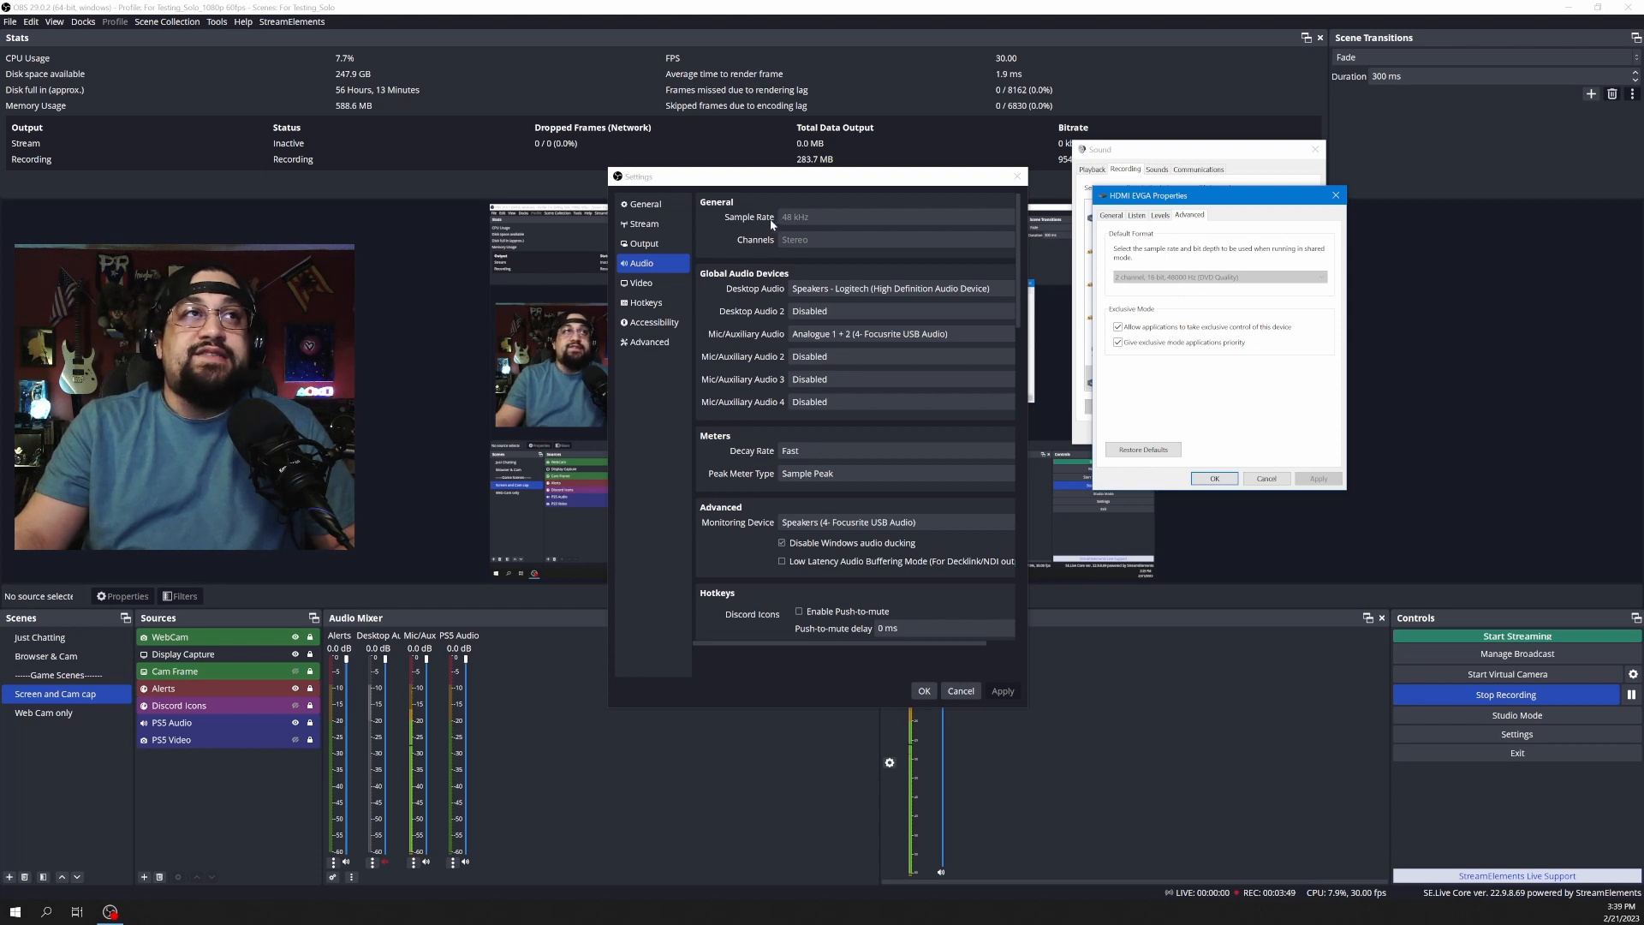
click(1266, 479)
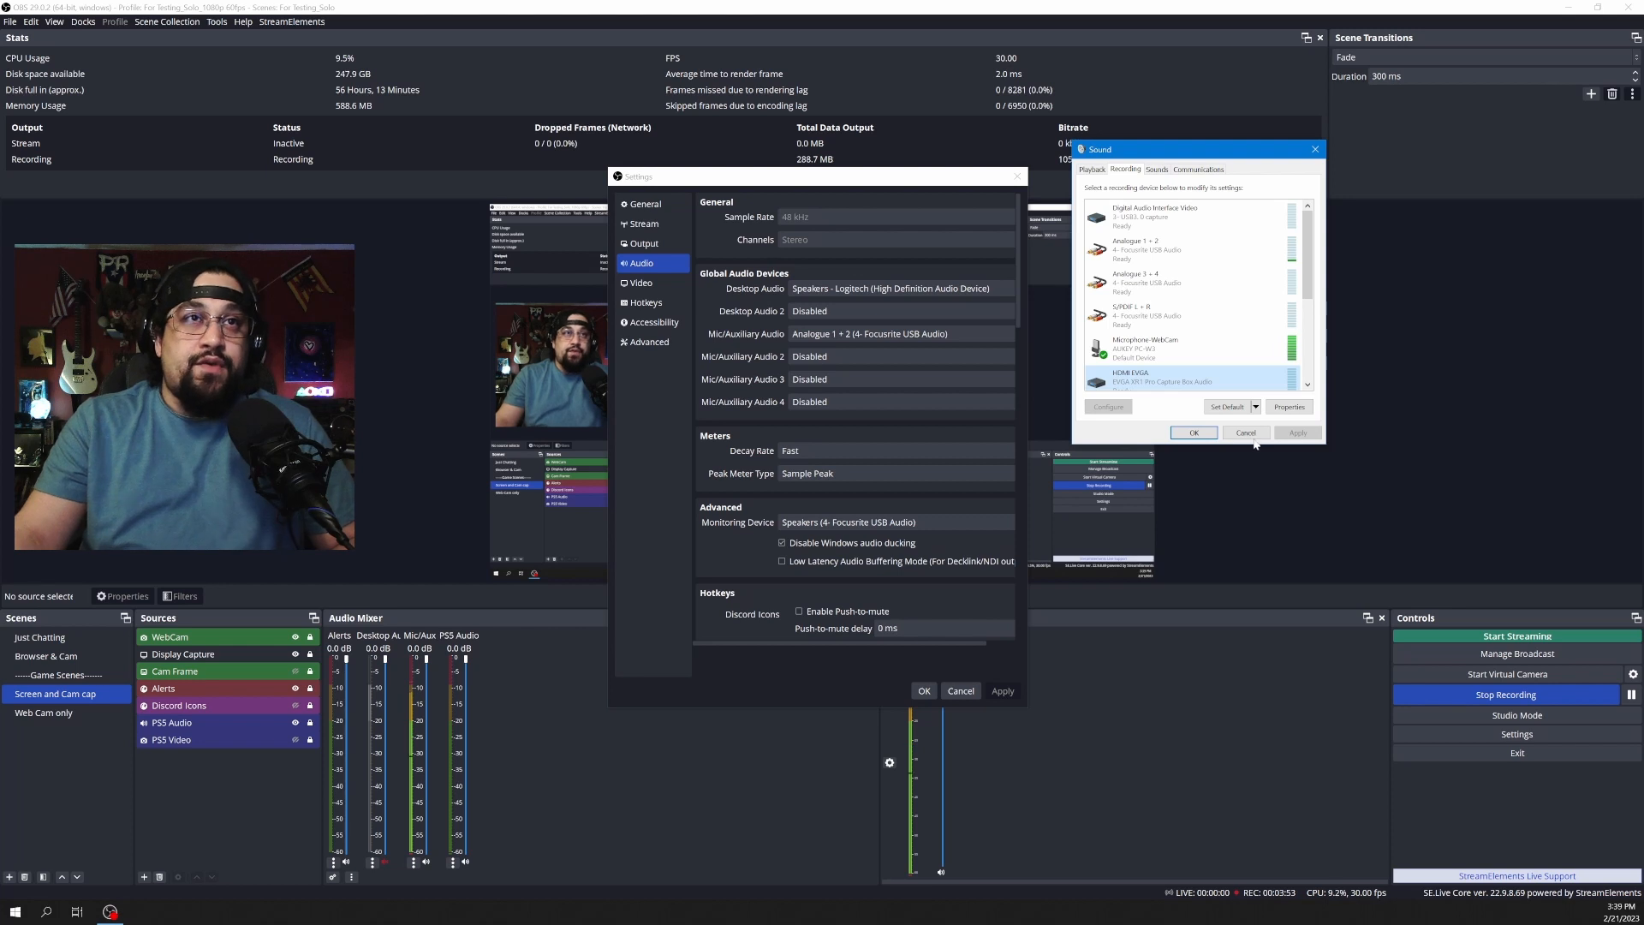
click(1246, 434)
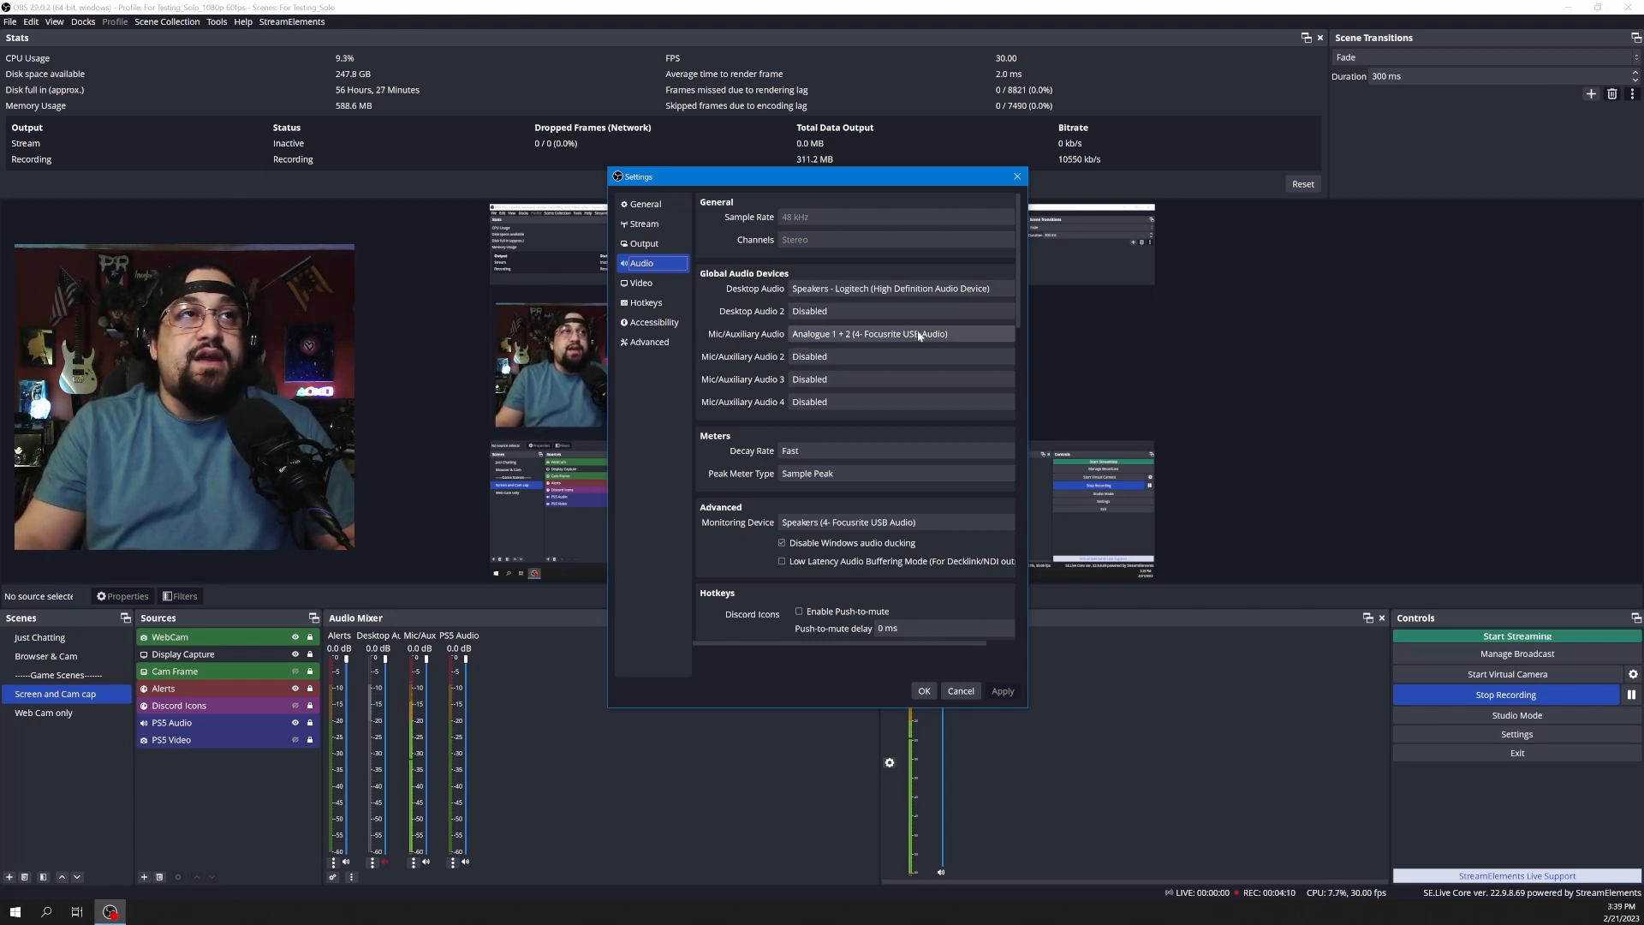
Examine the devices available for Mic/Auxiliary Audio and Desktop Audio among the global audio devices.
click(978, 340)
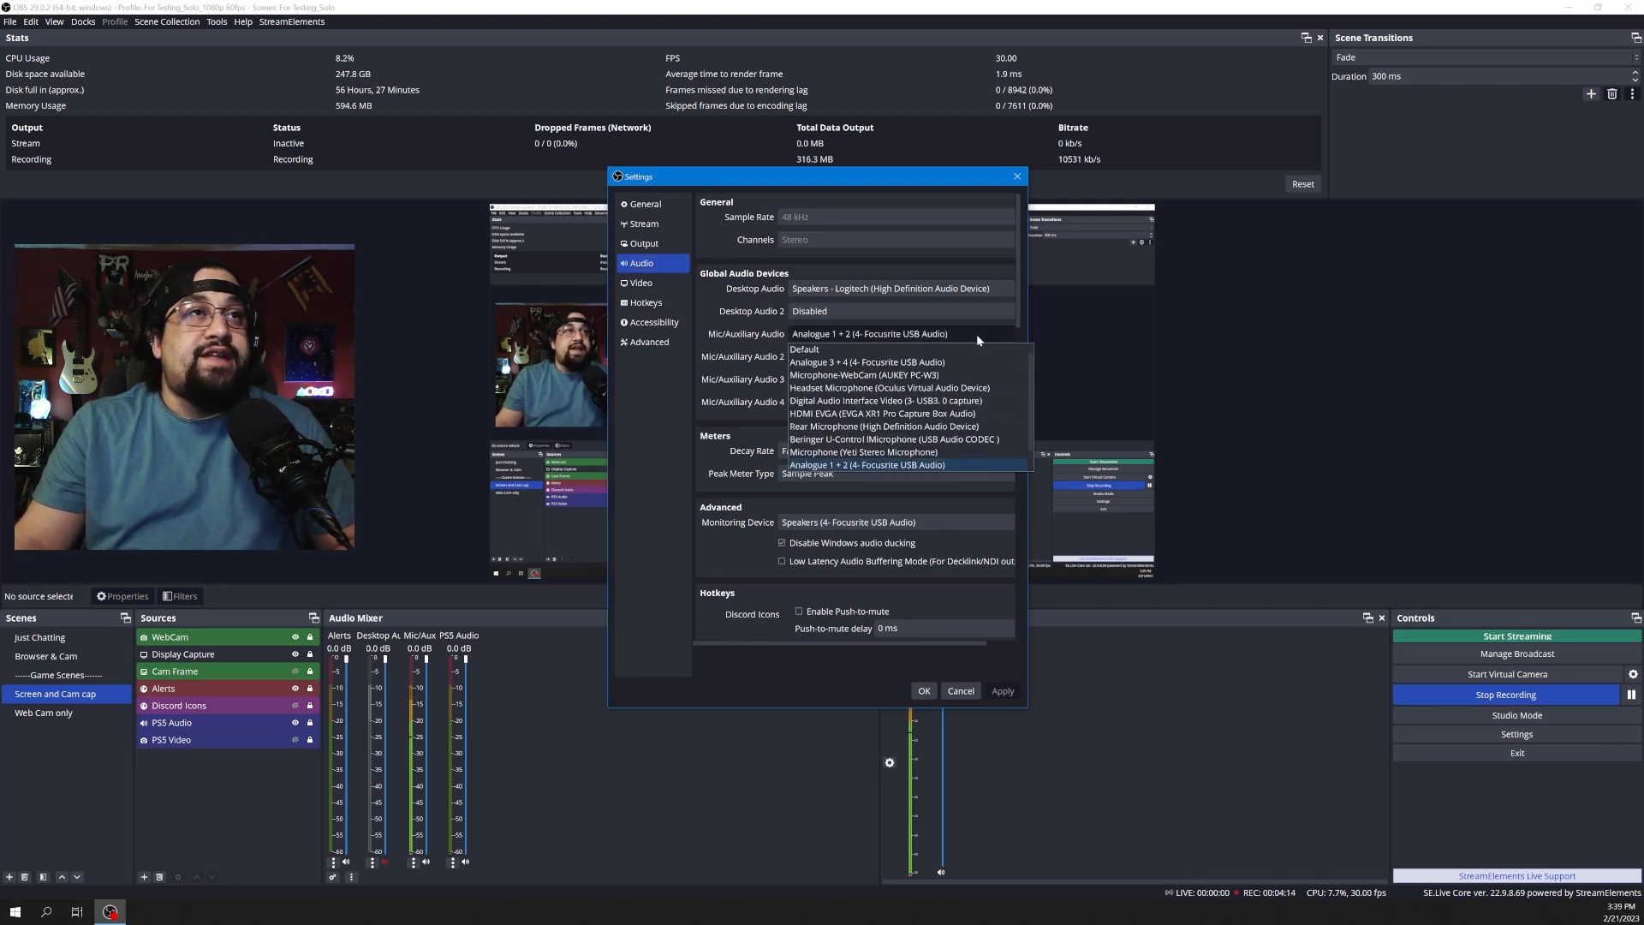
click(1024, 288)
click(1005, 292)
click(1006, 291)
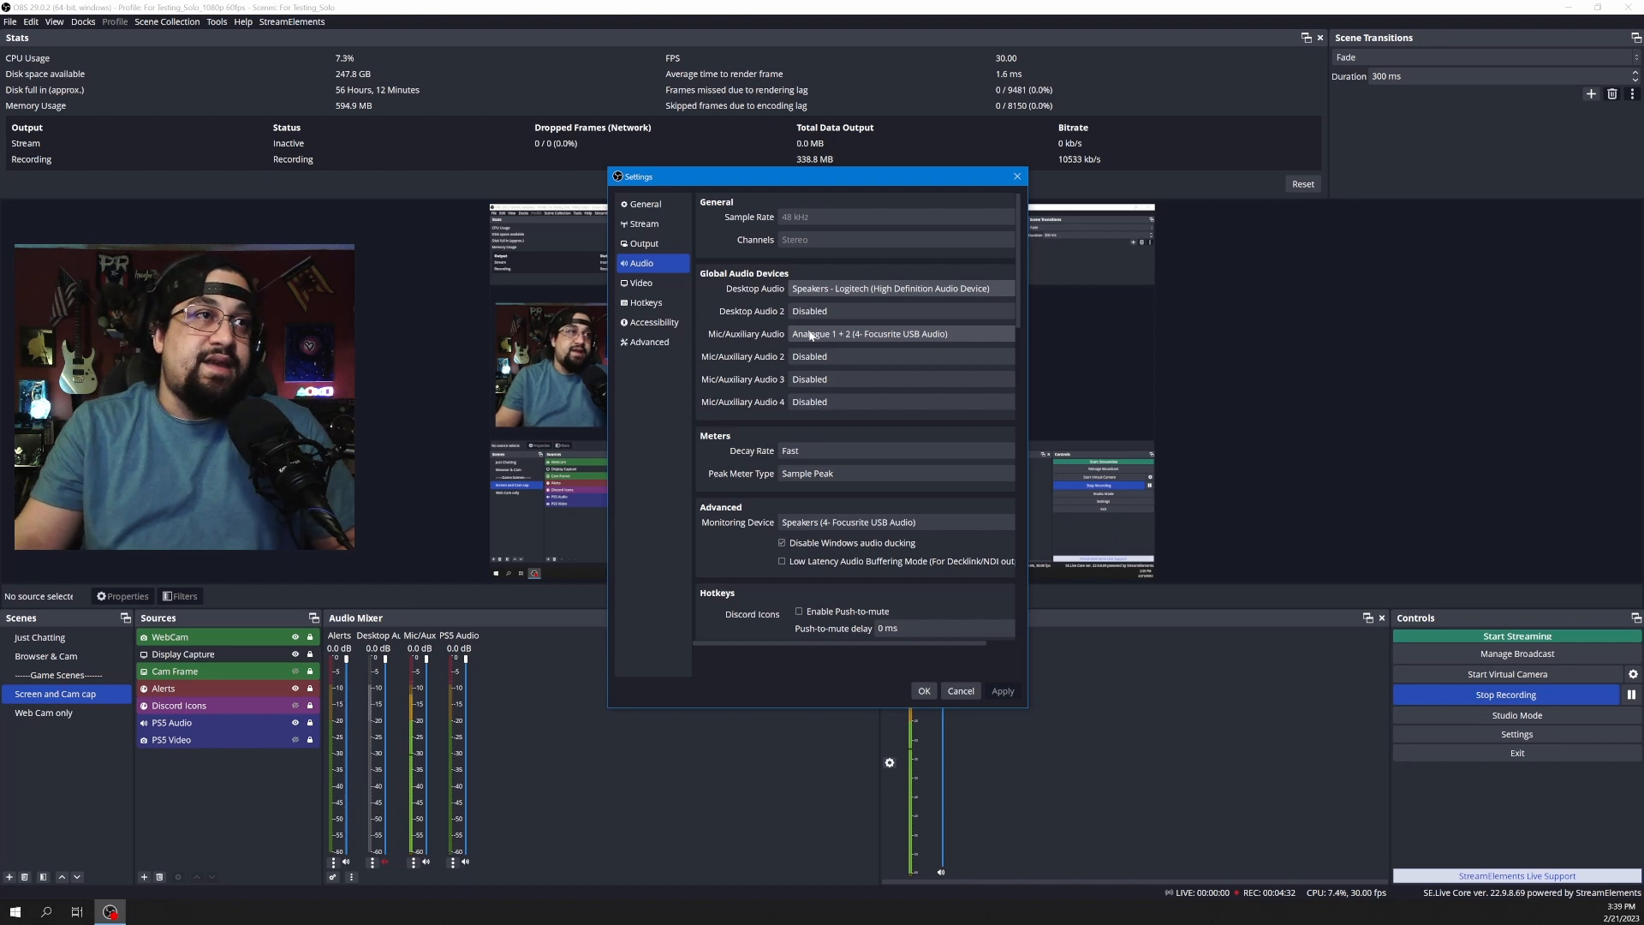
Select Speakers (4- Focusrite USB Audio) as the monitoring device and accept the OBS settings.
click(892, 524)
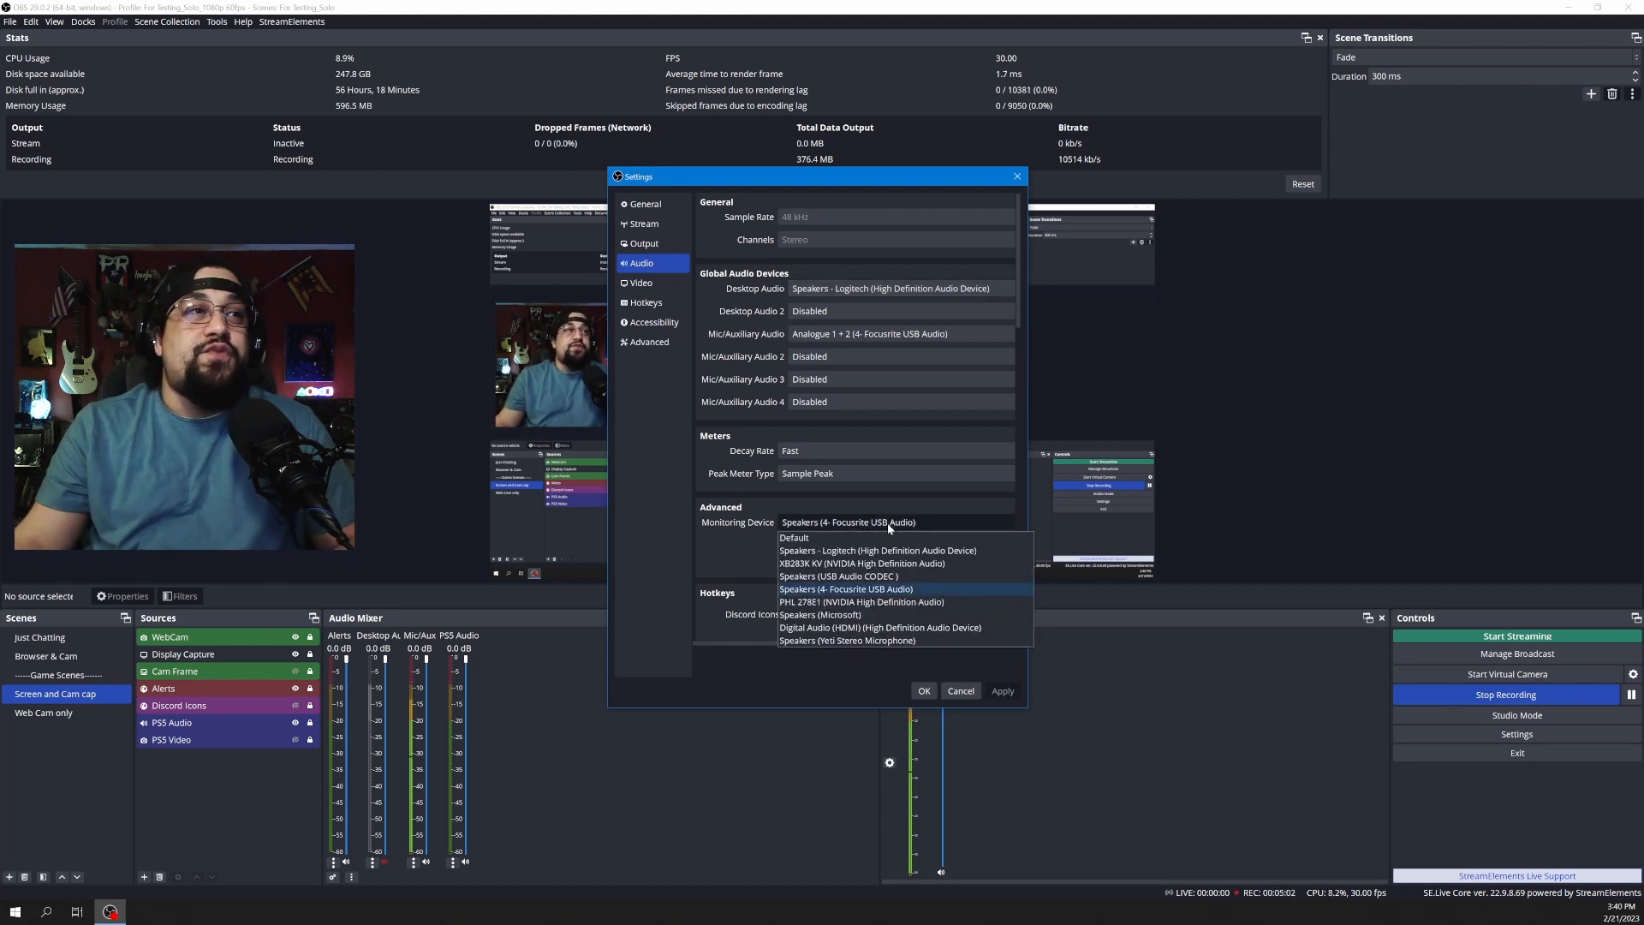
click(875, 590)
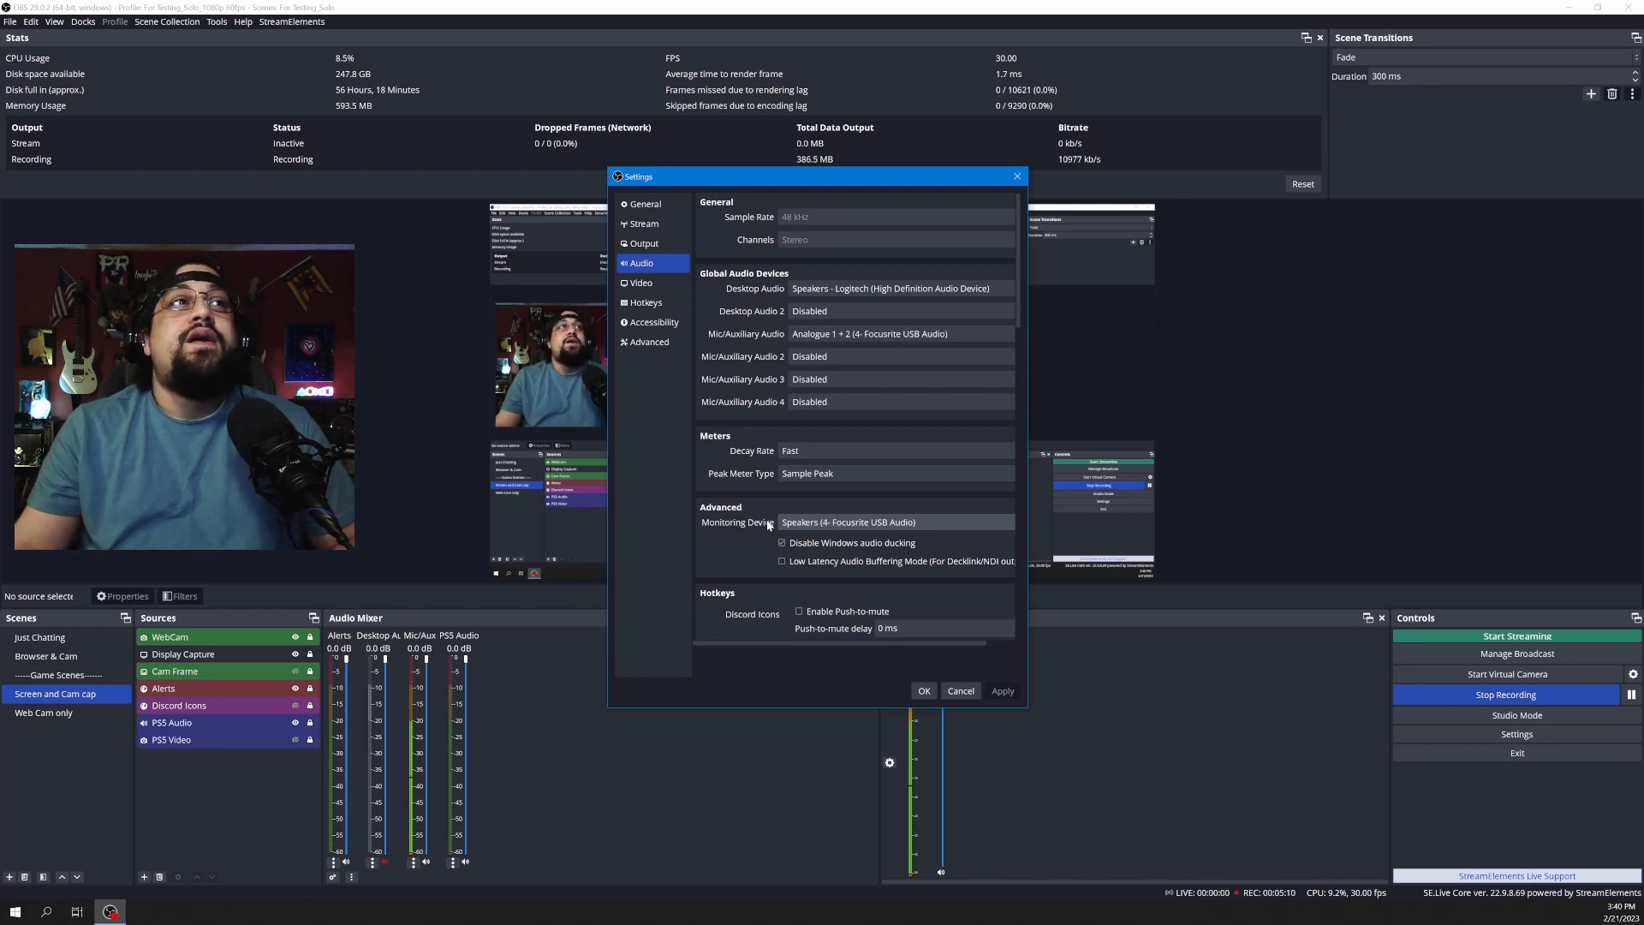
click(796, 524)
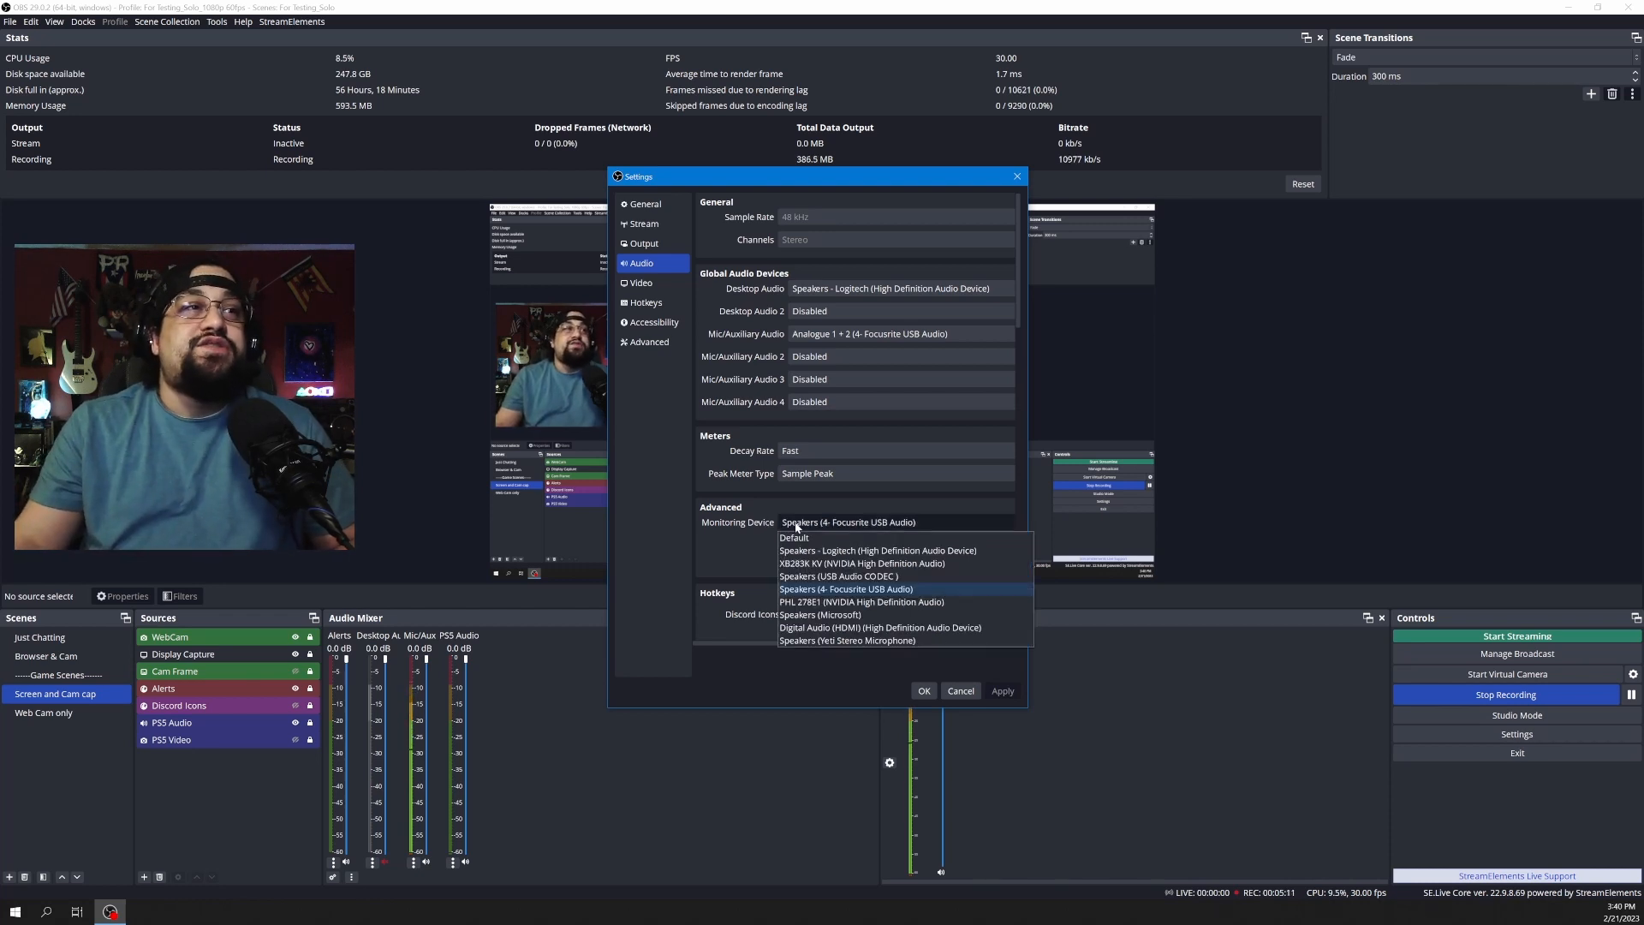
click(805, 591)
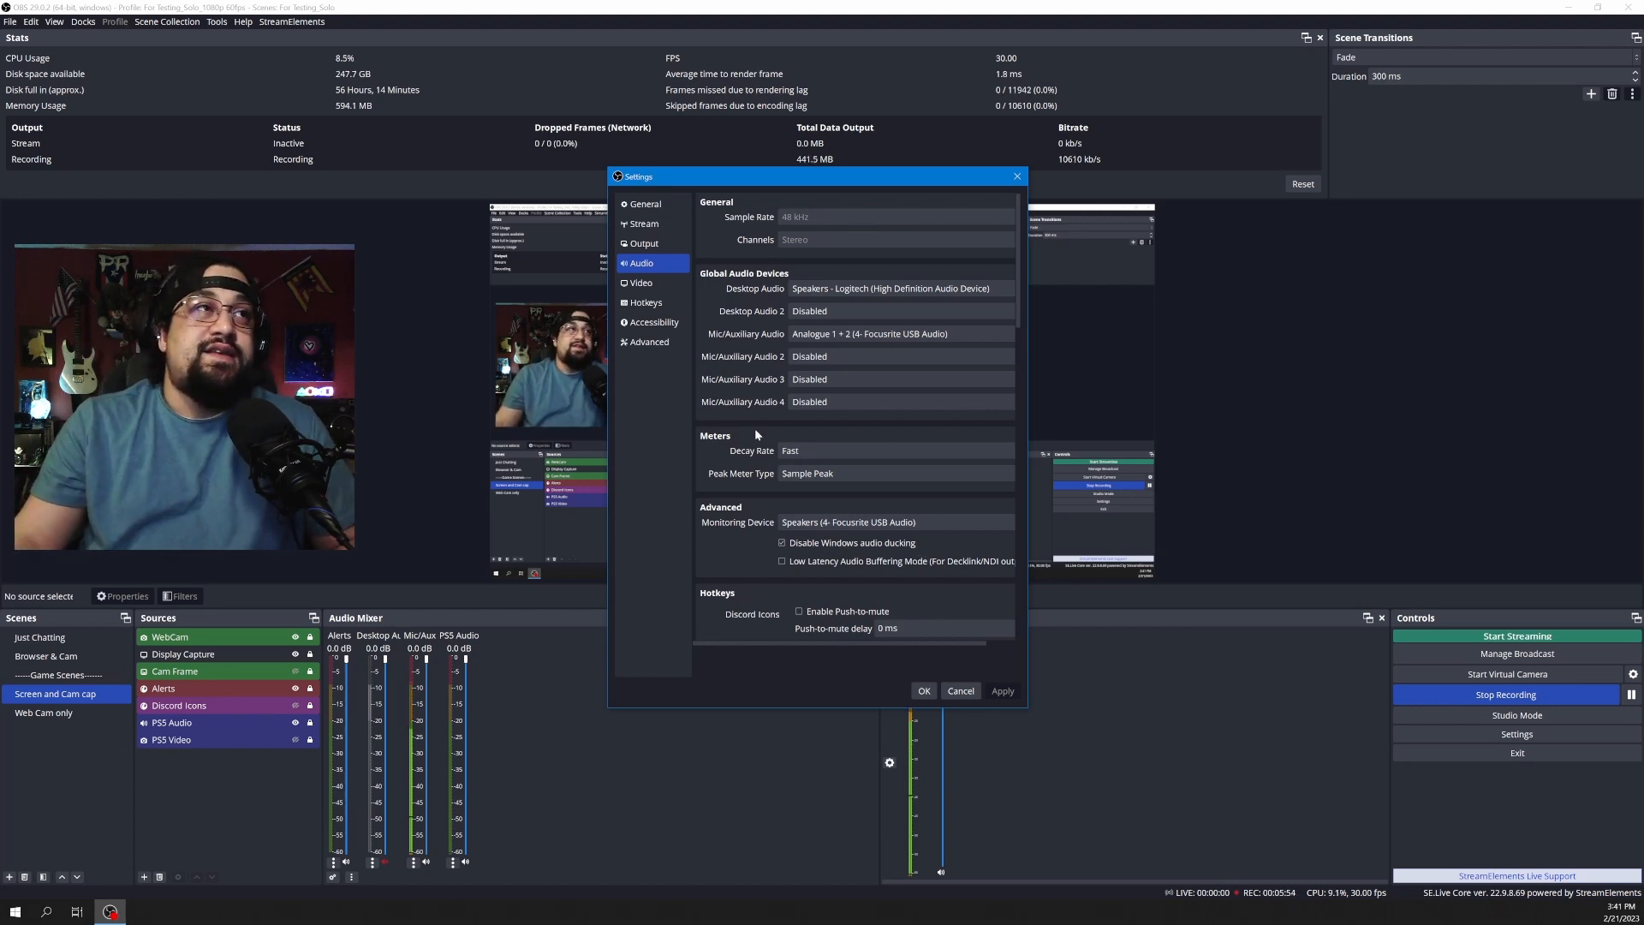
click(925, 692)
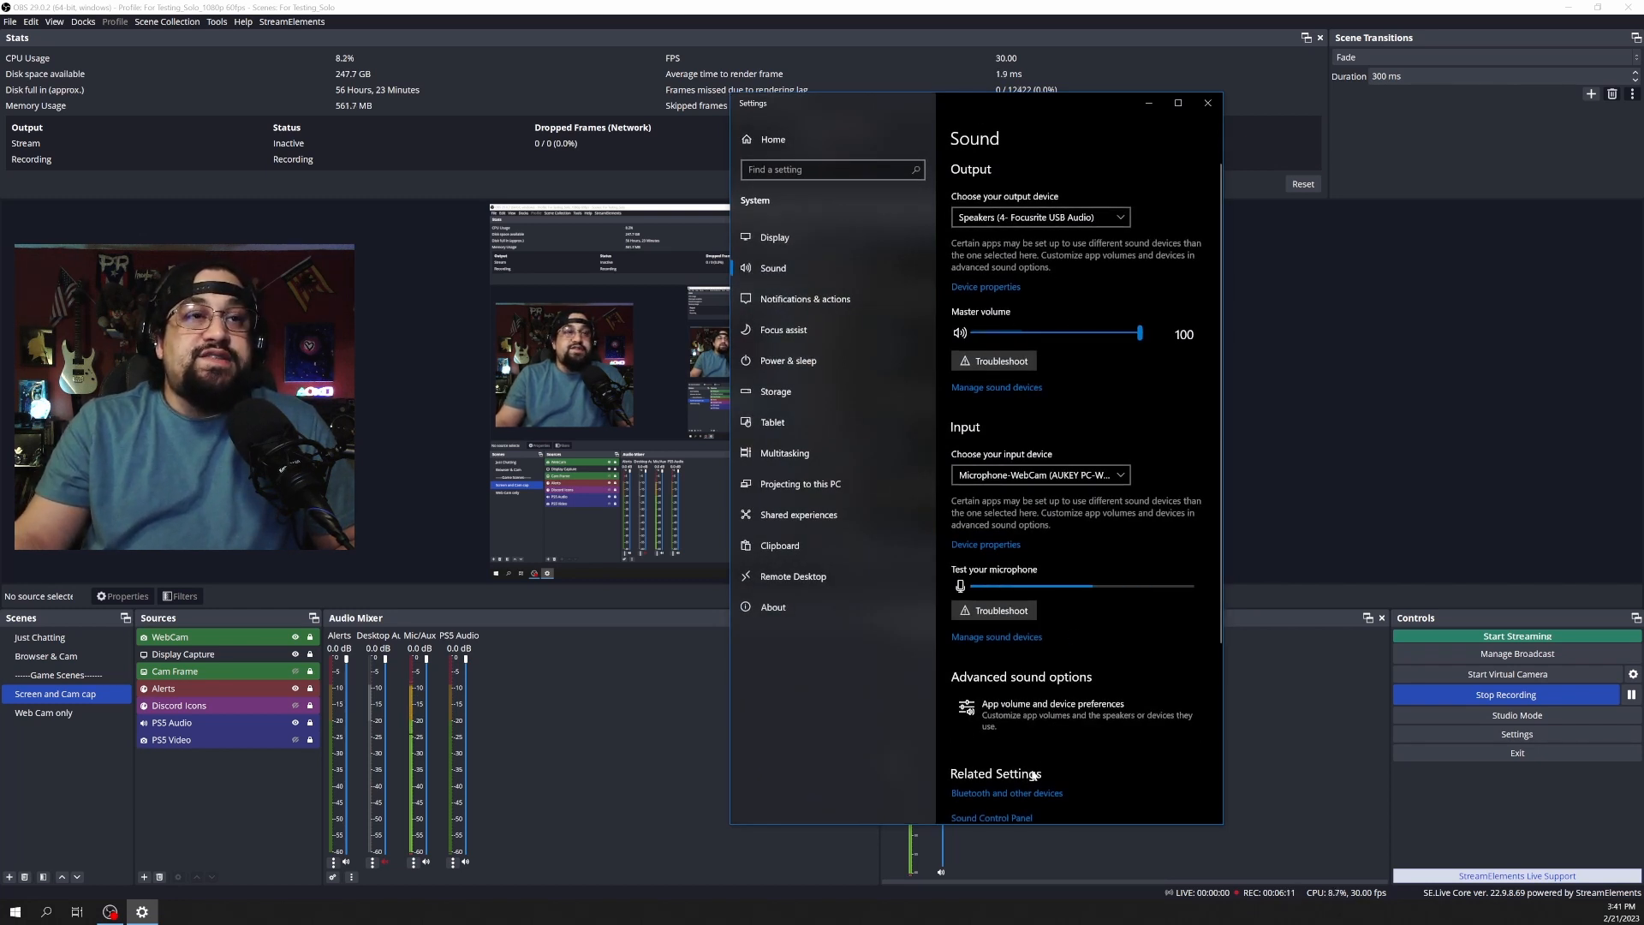
In the Windows per-app volume and device preferences, select Digital Audio (HDMI) (High Definition Audio Device) as iTunes' output, then return to OBS.
click(1014, 720)
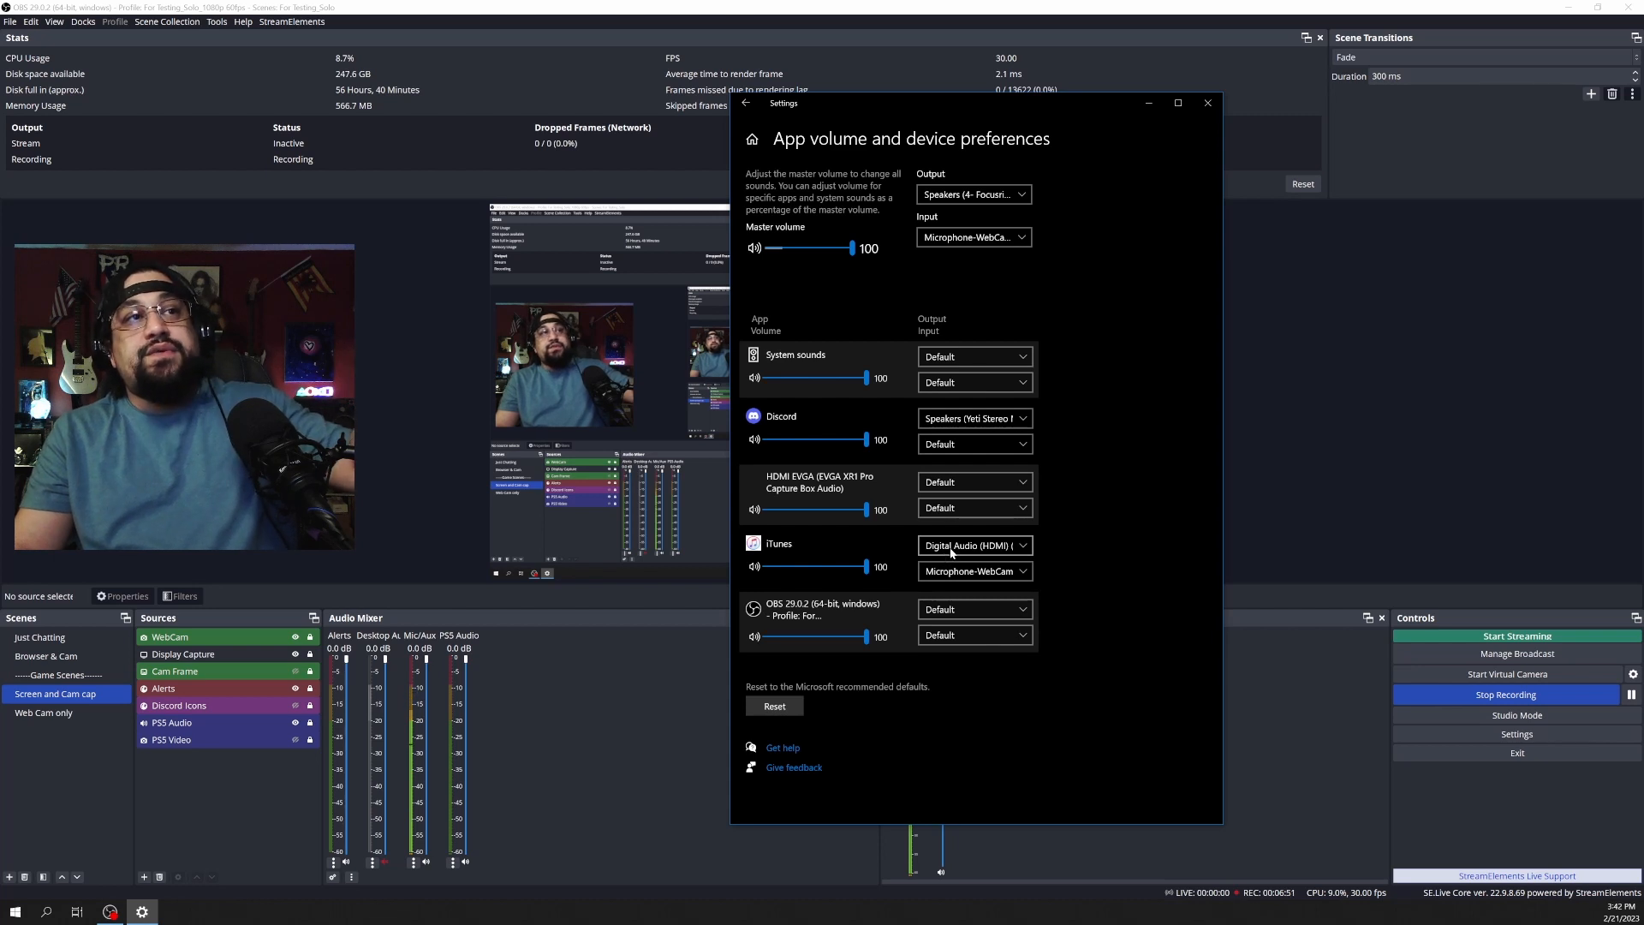
click(990, 553)
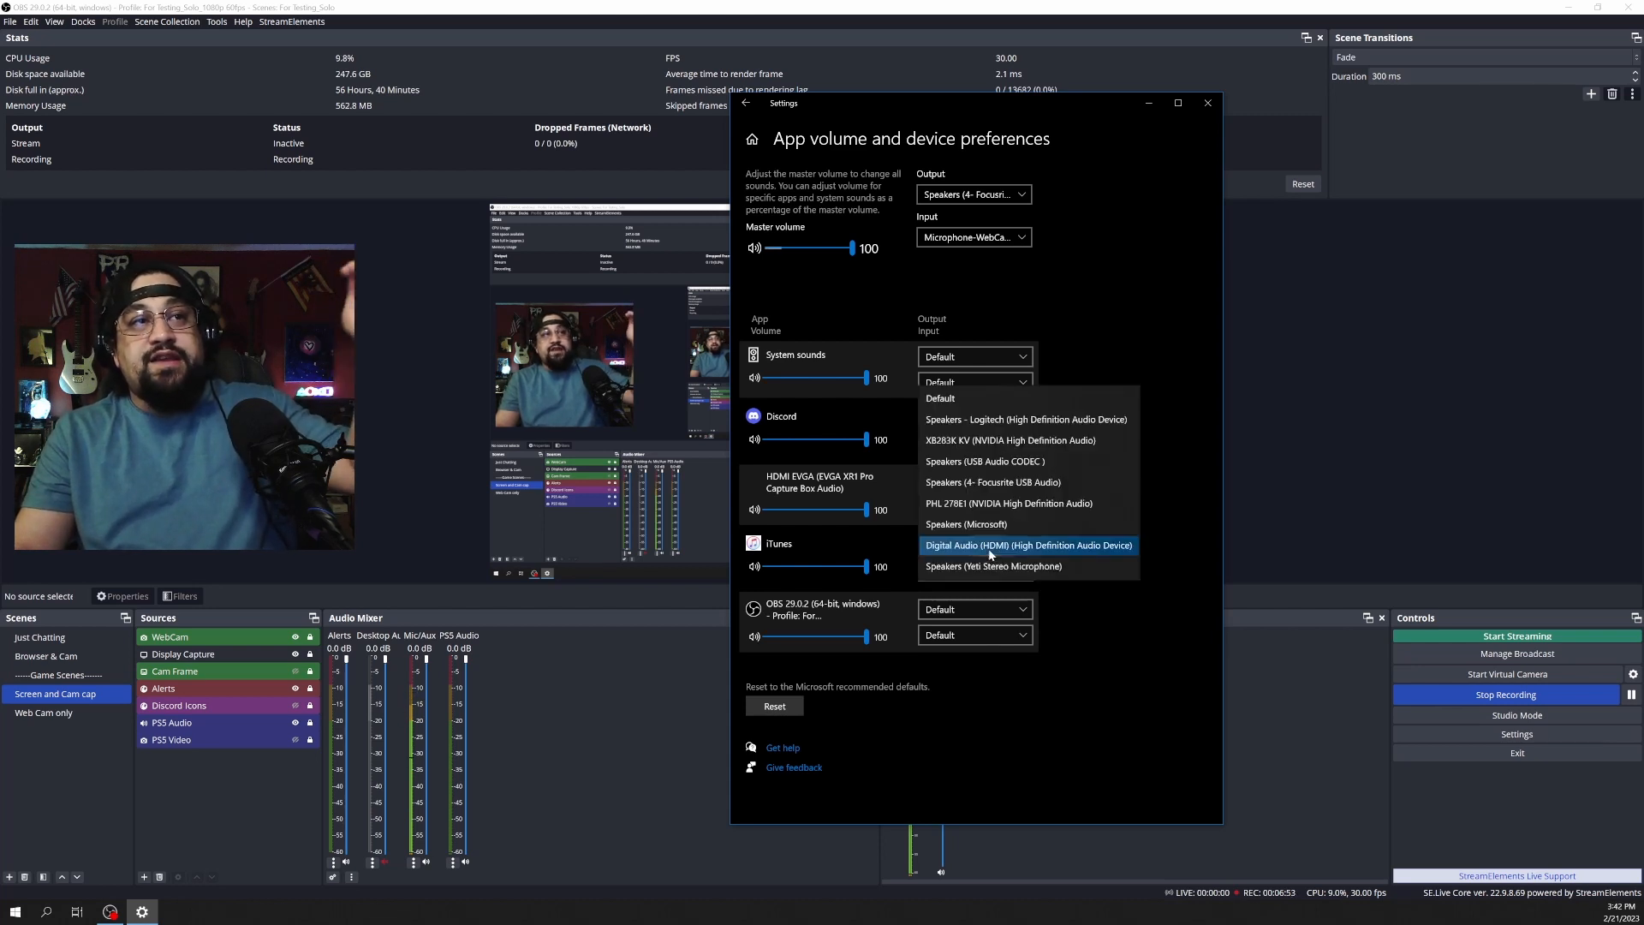
click(1070, 550)
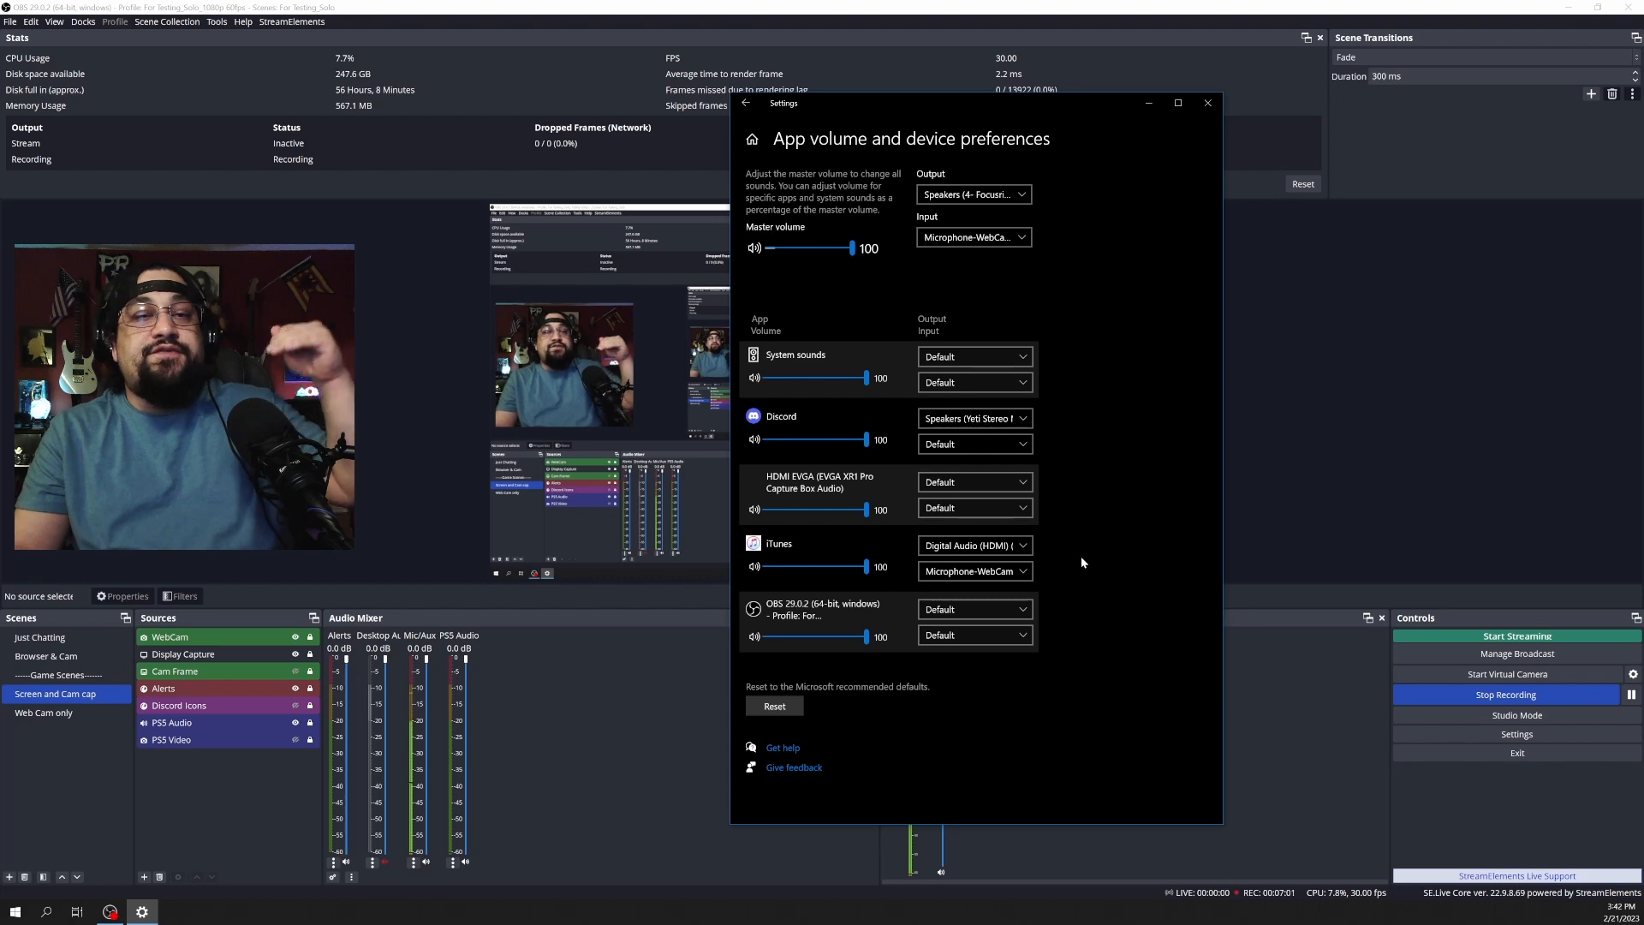
click(618, 814)
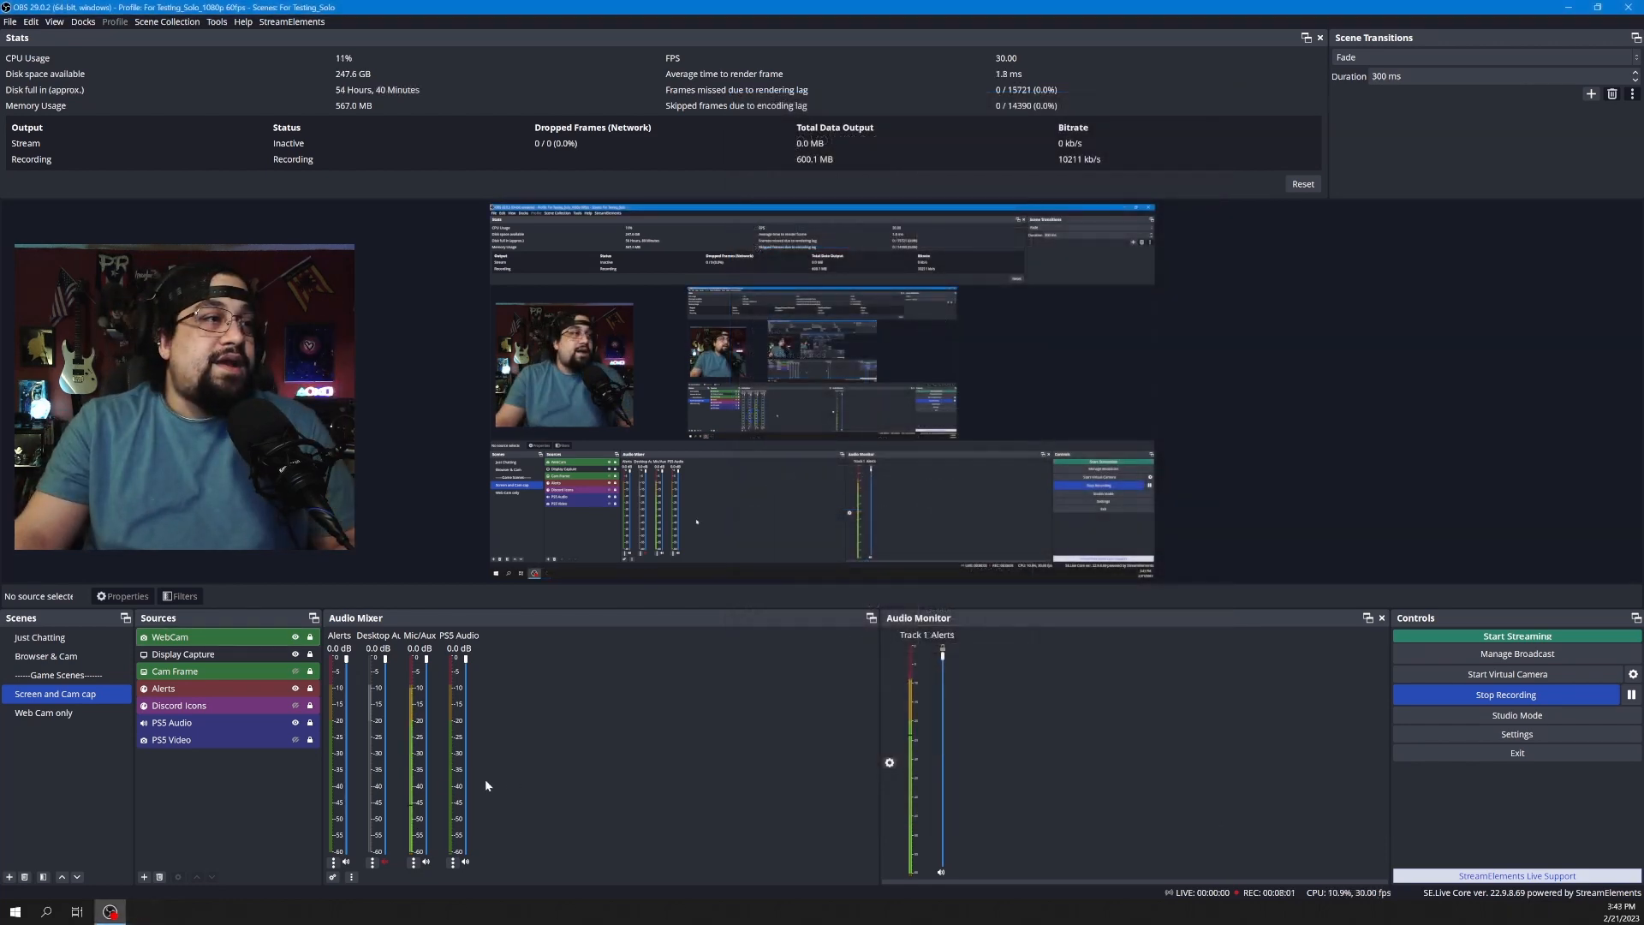
Add a new Audio Input Capture source named PS5 Chat to the Screen and Cam cap scene.
click(144, 878)
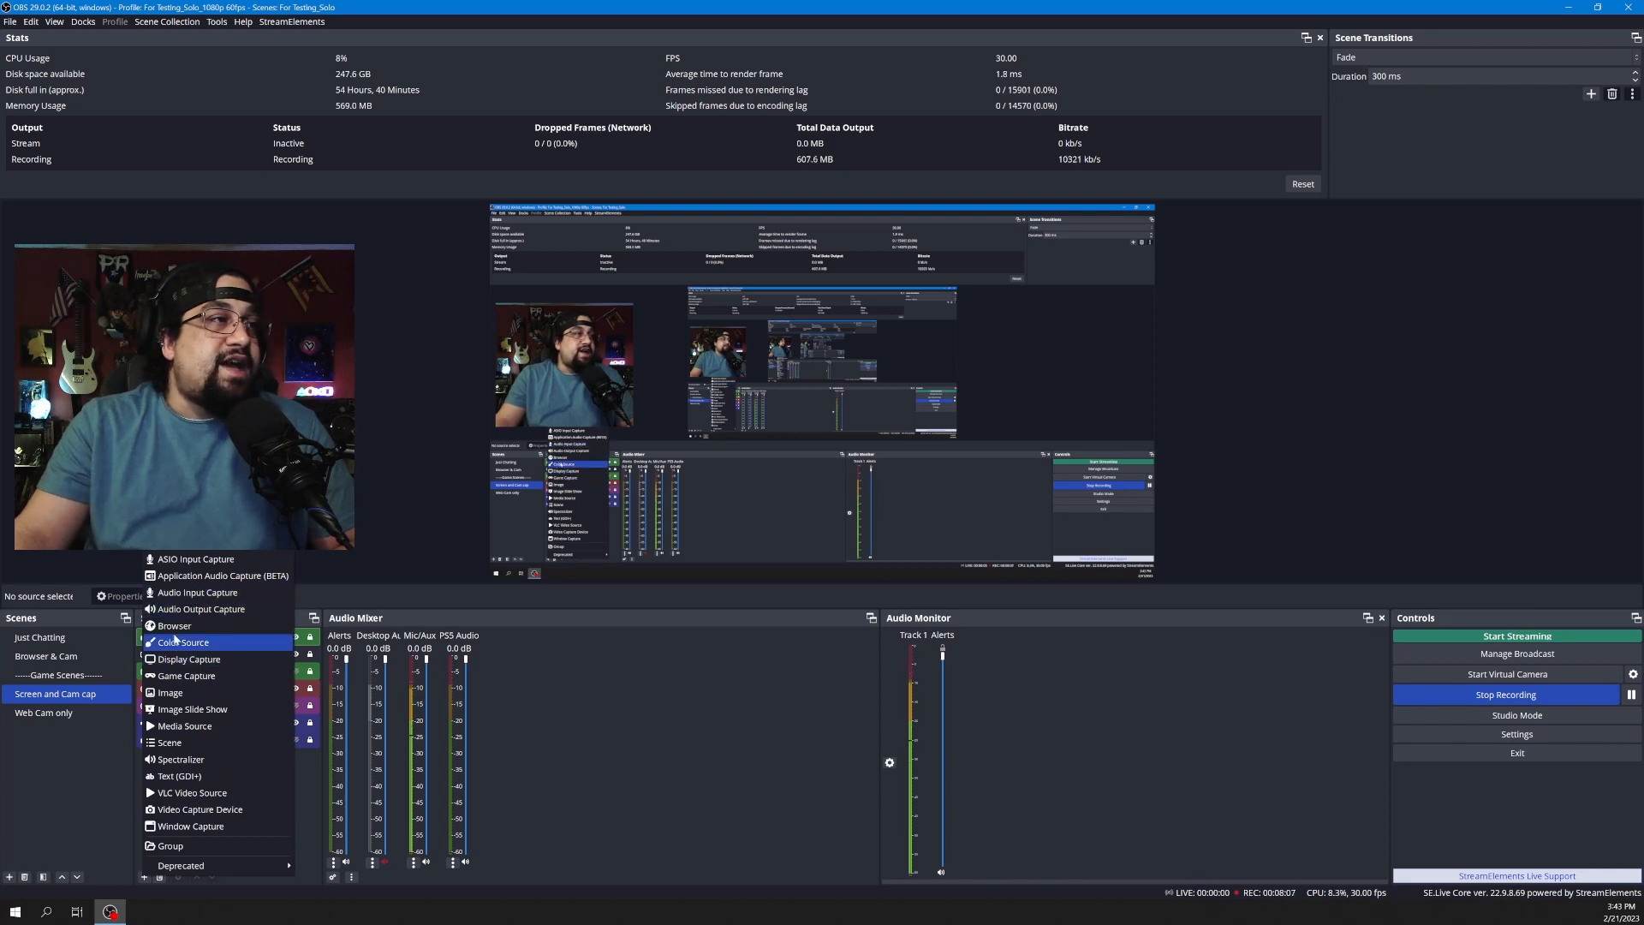
click(183, 597)
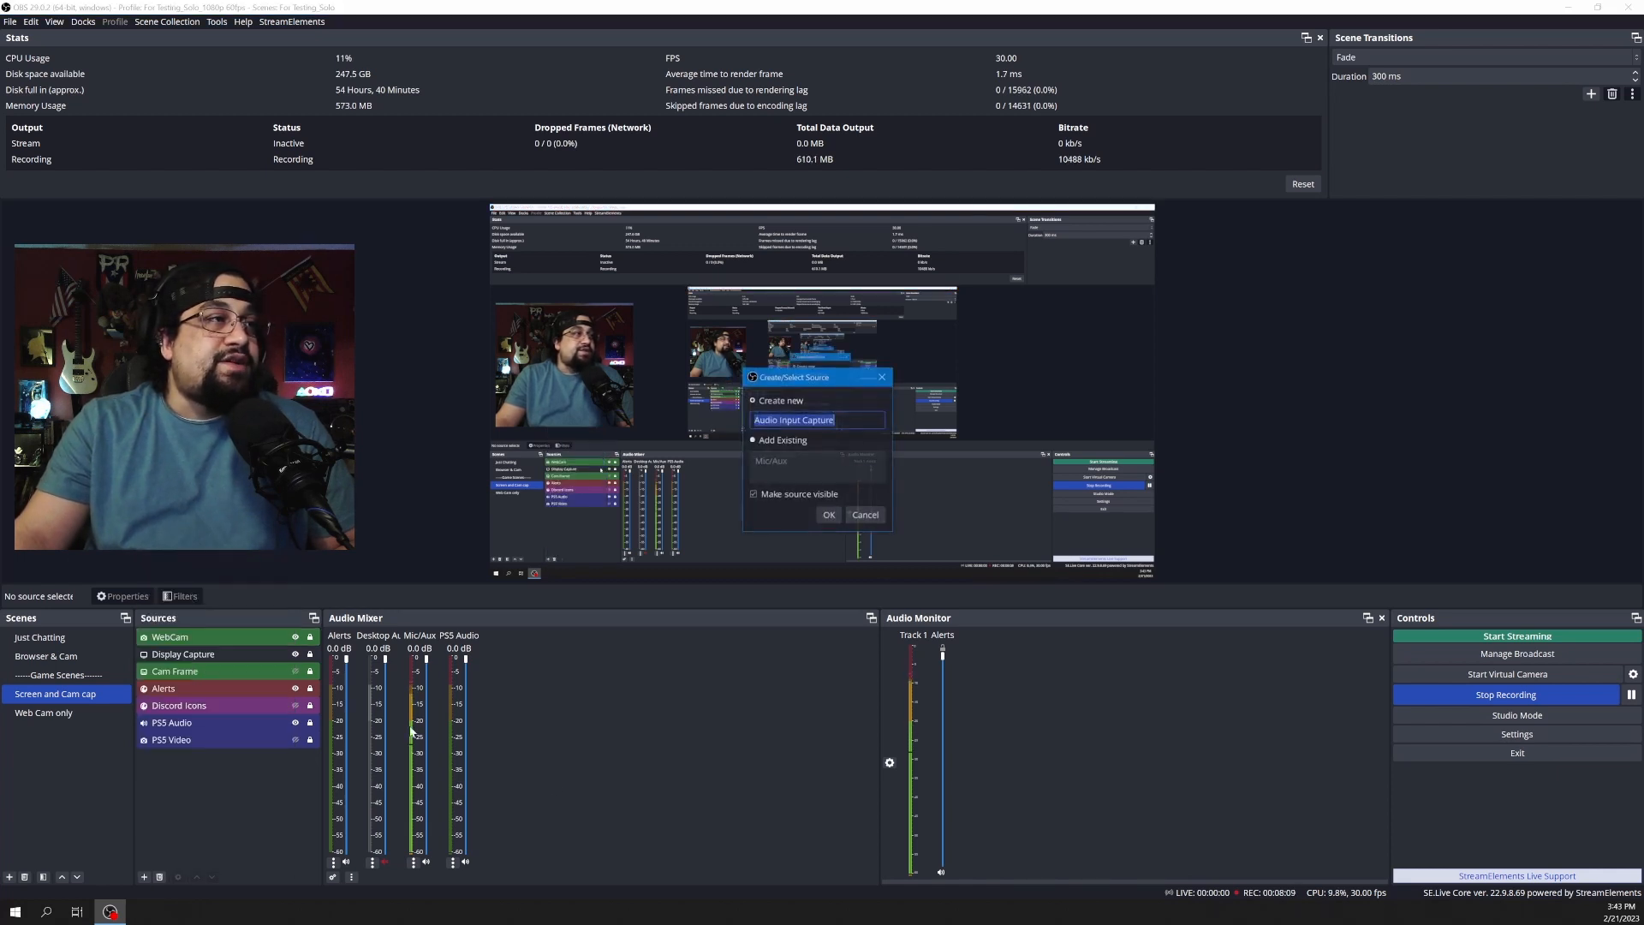
text(PS)
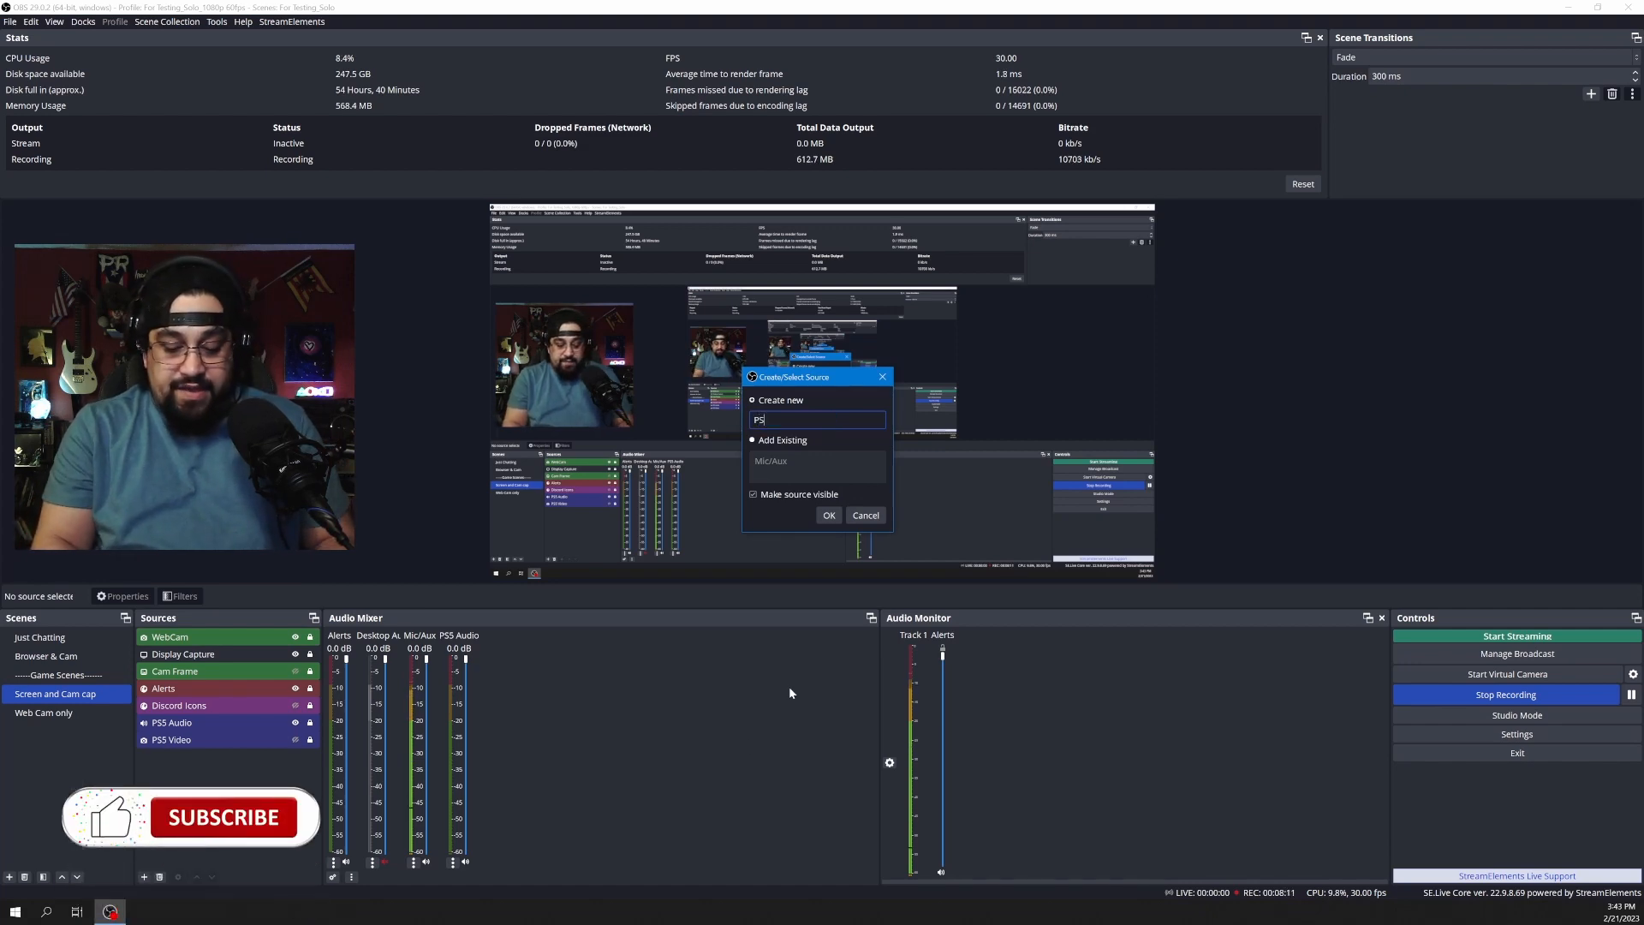
text(5 Chat)
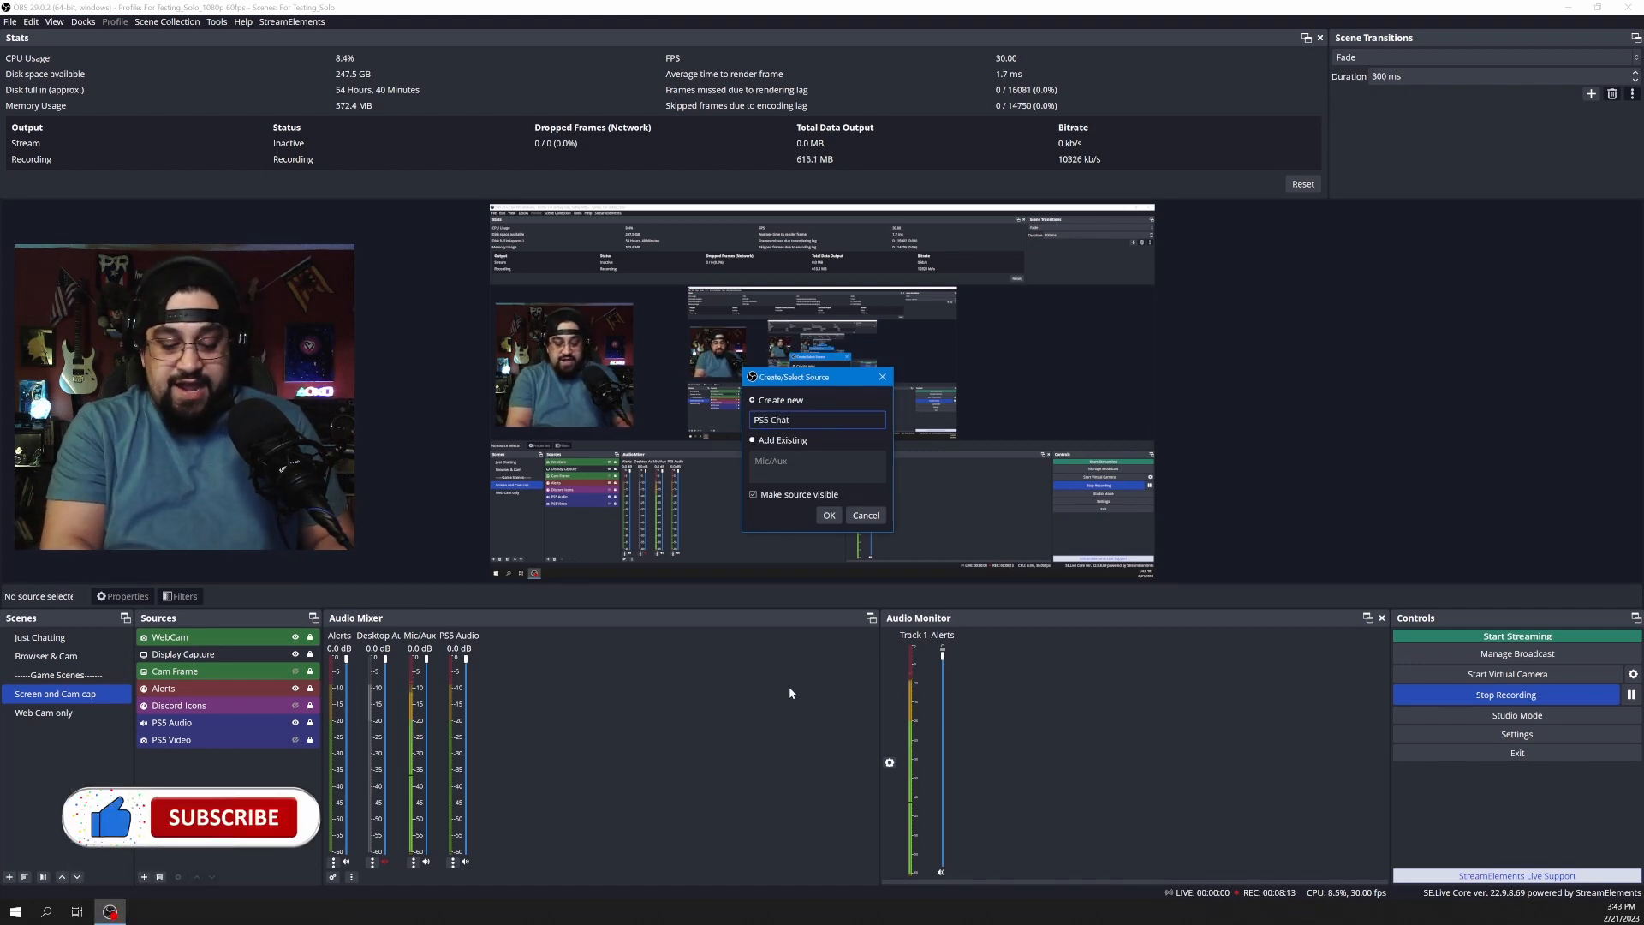
key(Return)
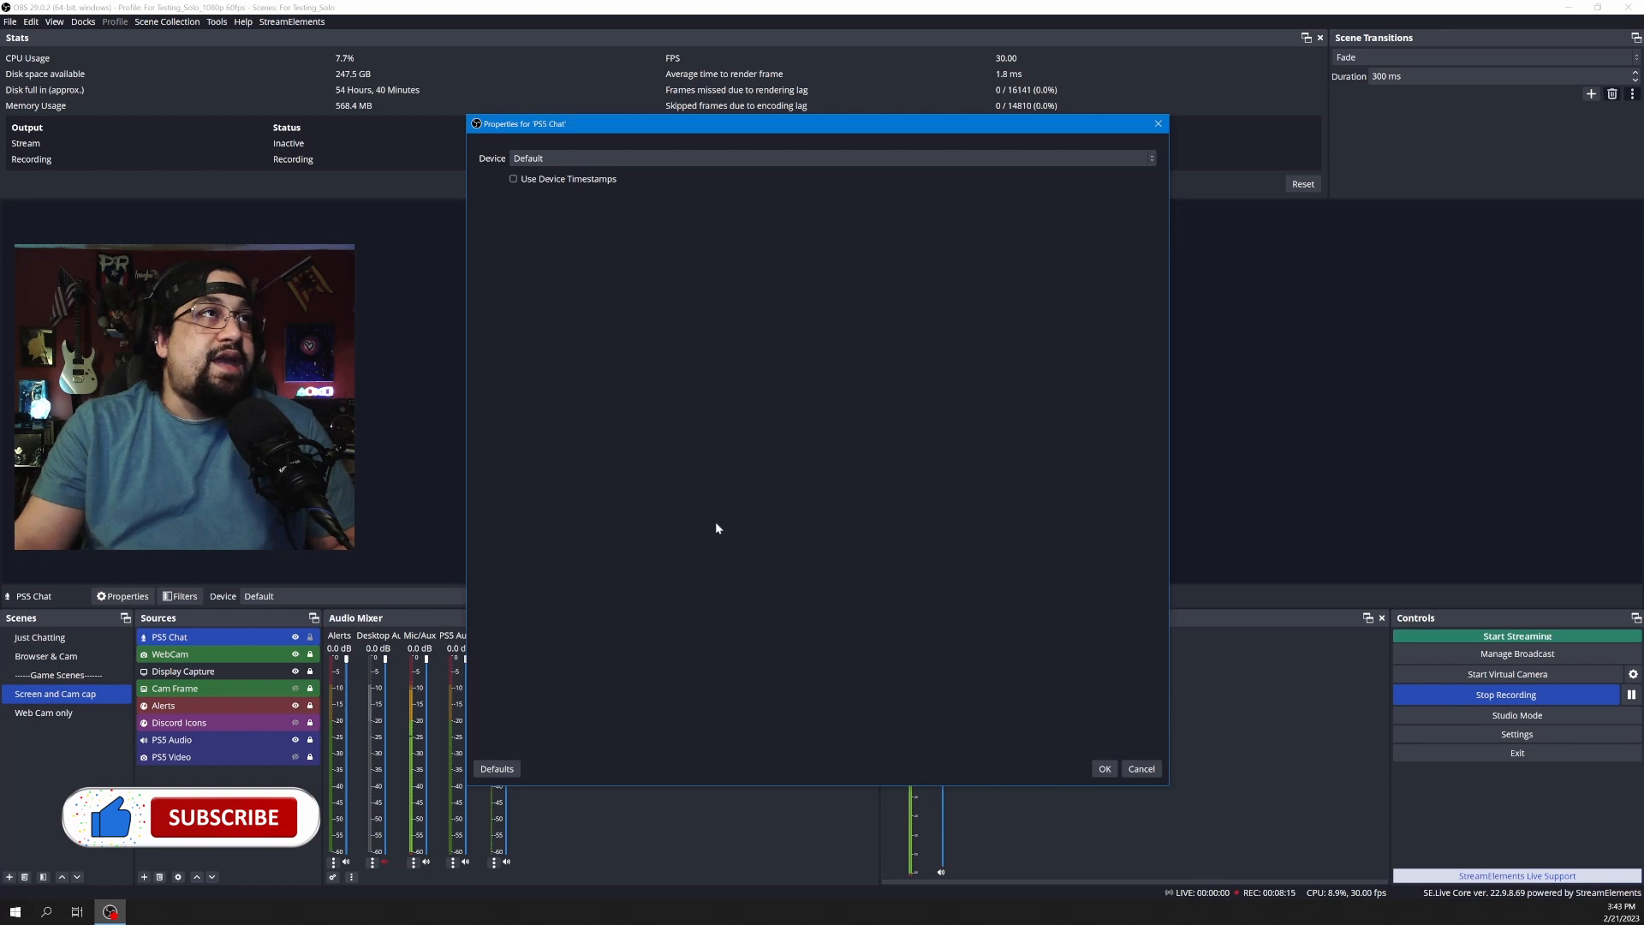
Set the PS5 Chat source's device to Rear Microphone (High Definition Audio Device) and accept its properties.
click(591, 168)
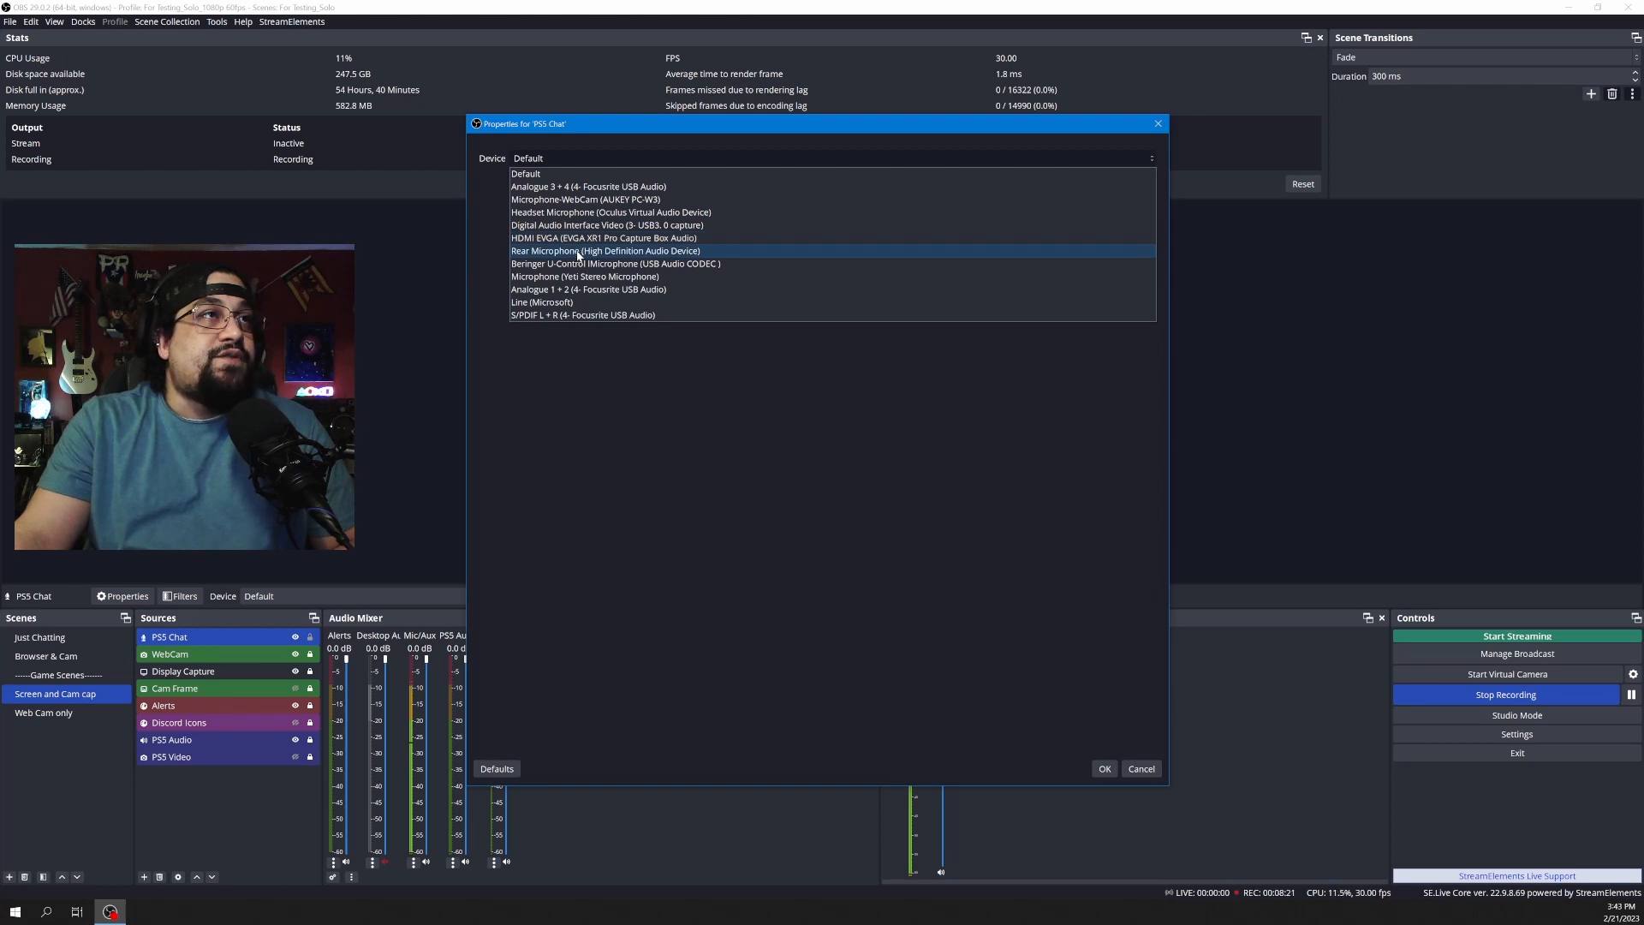
click(579, 251)
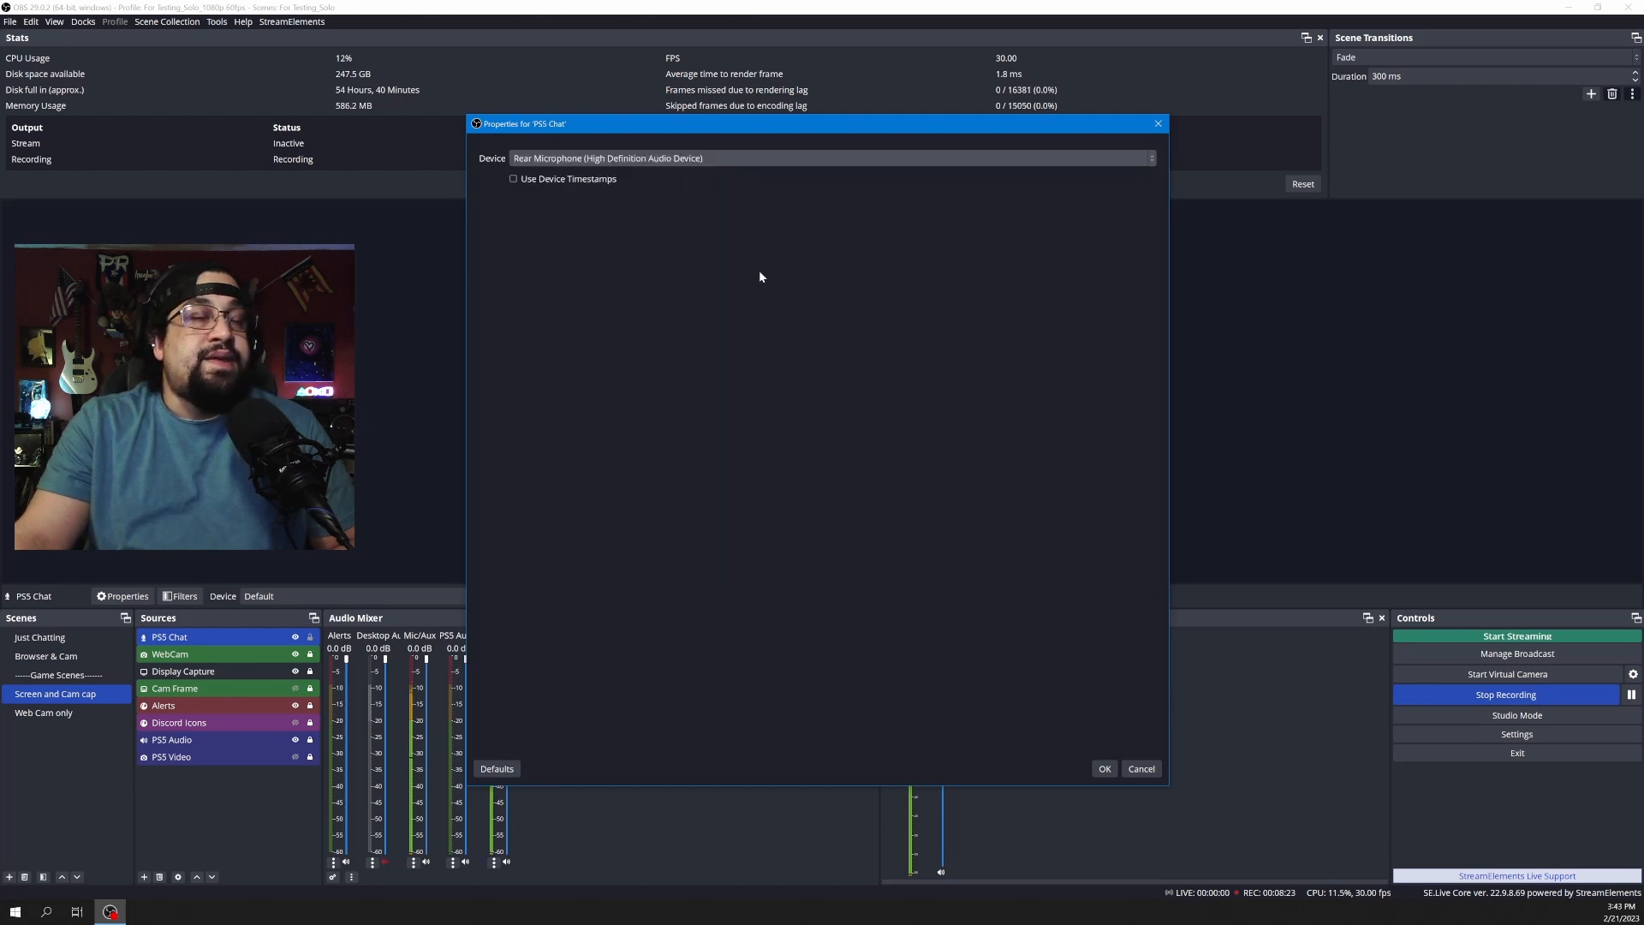
click(1104, 769)
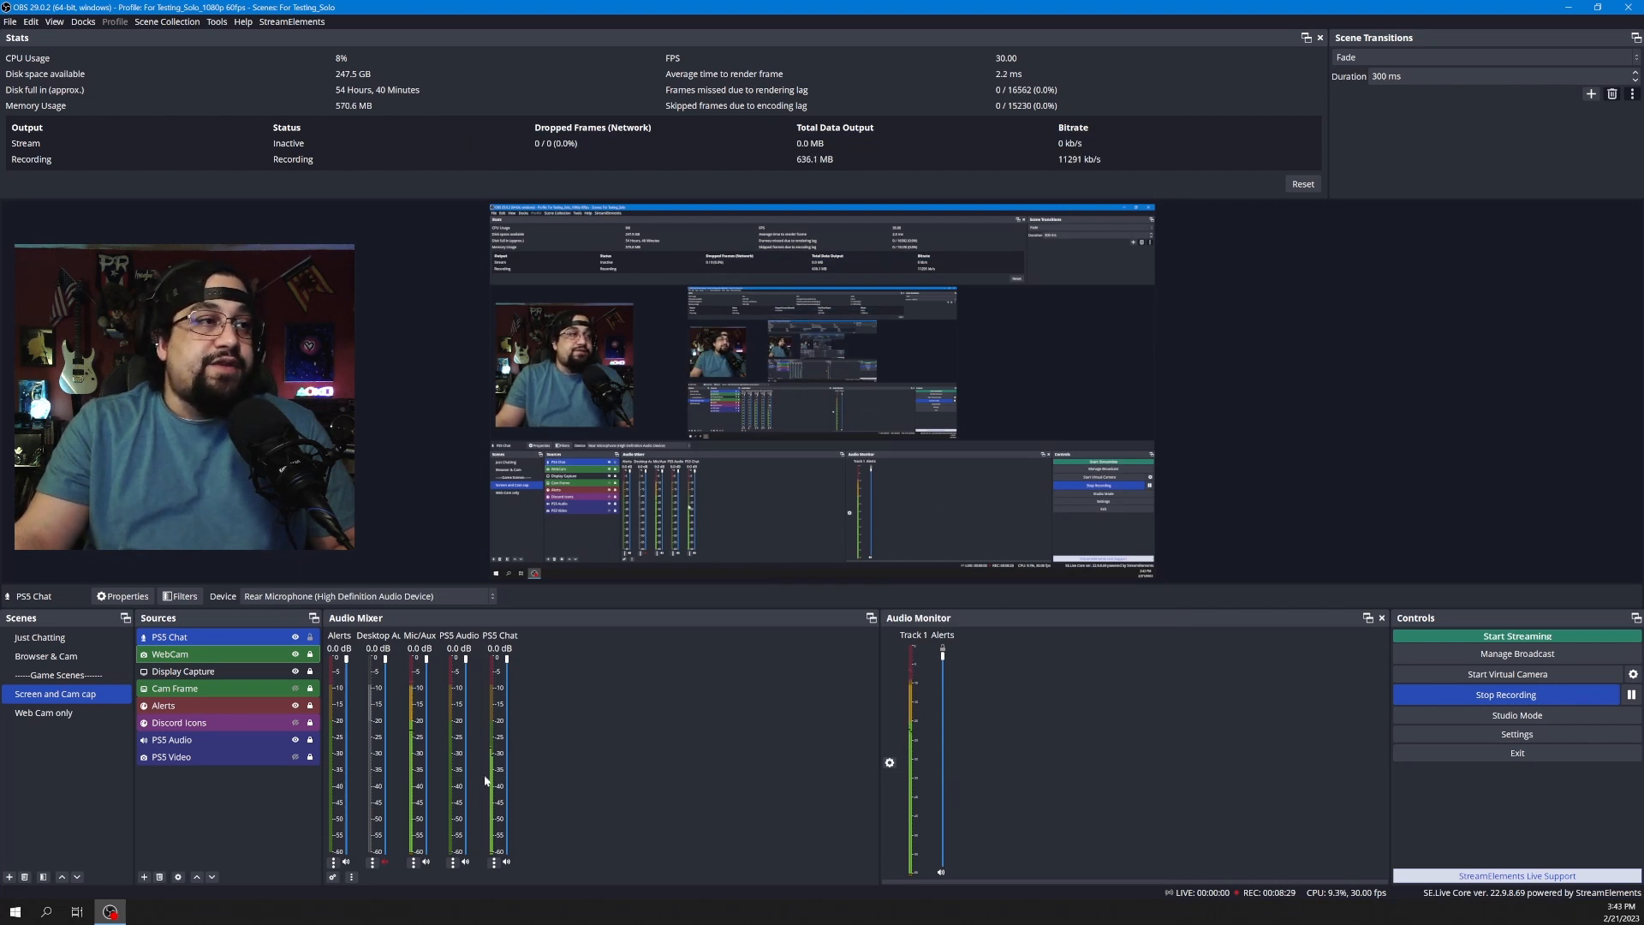
Add a Noise Suppression audio filter to the PS5 Chat source, keeping the default filter name.
click(495, 863)
click(515, 818)
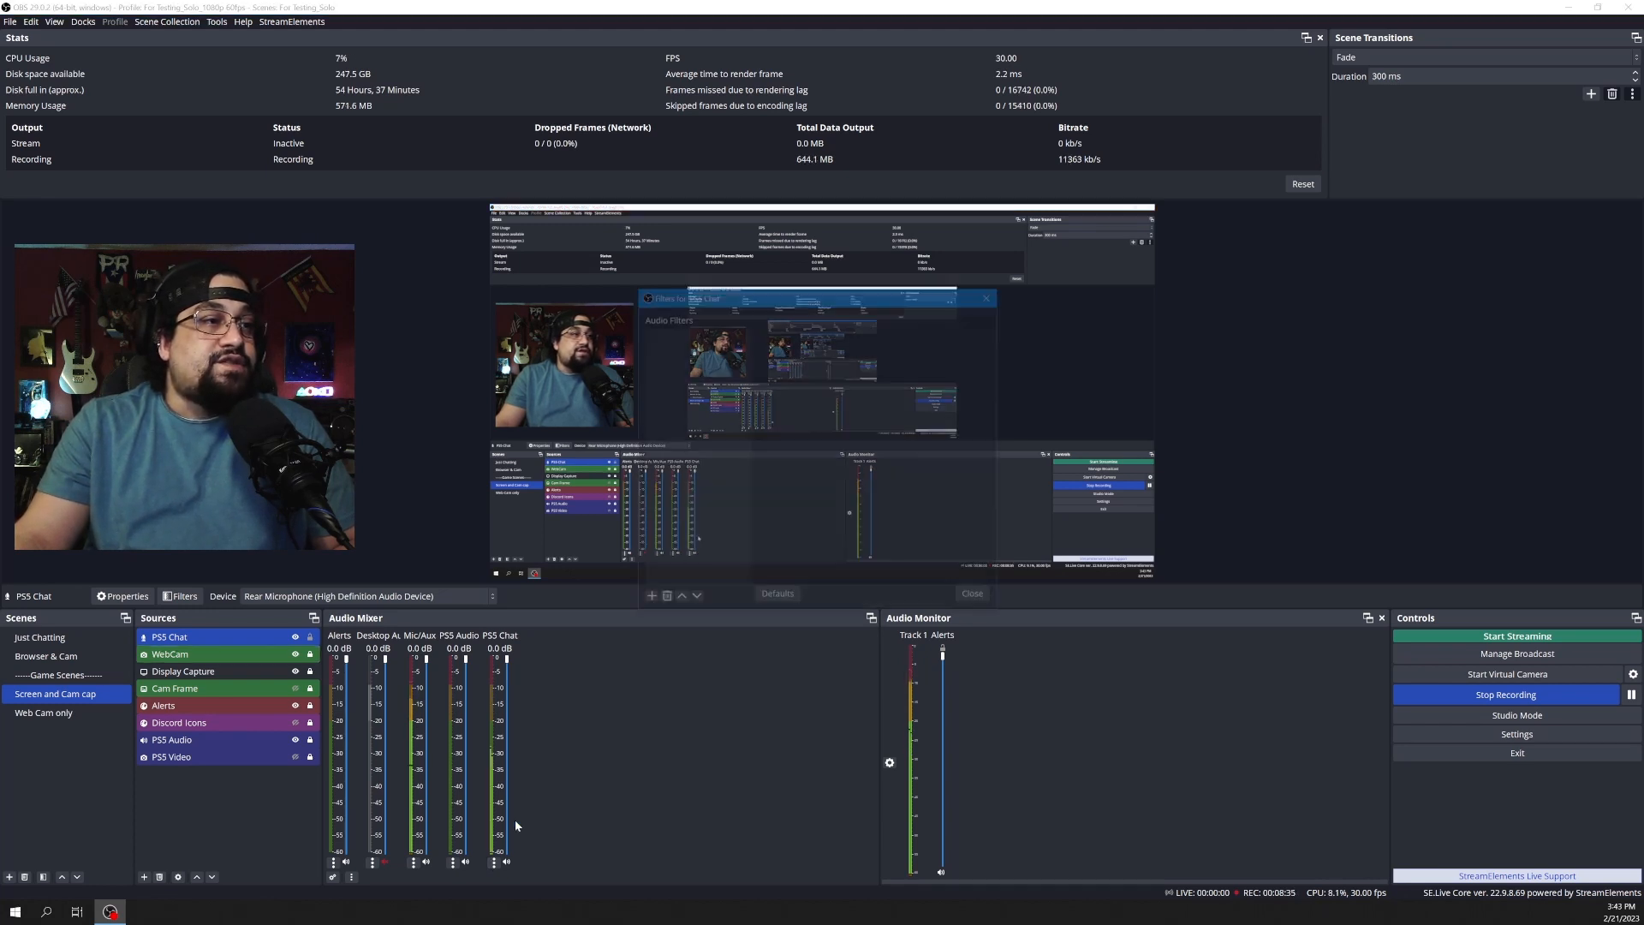
click(647, 601)
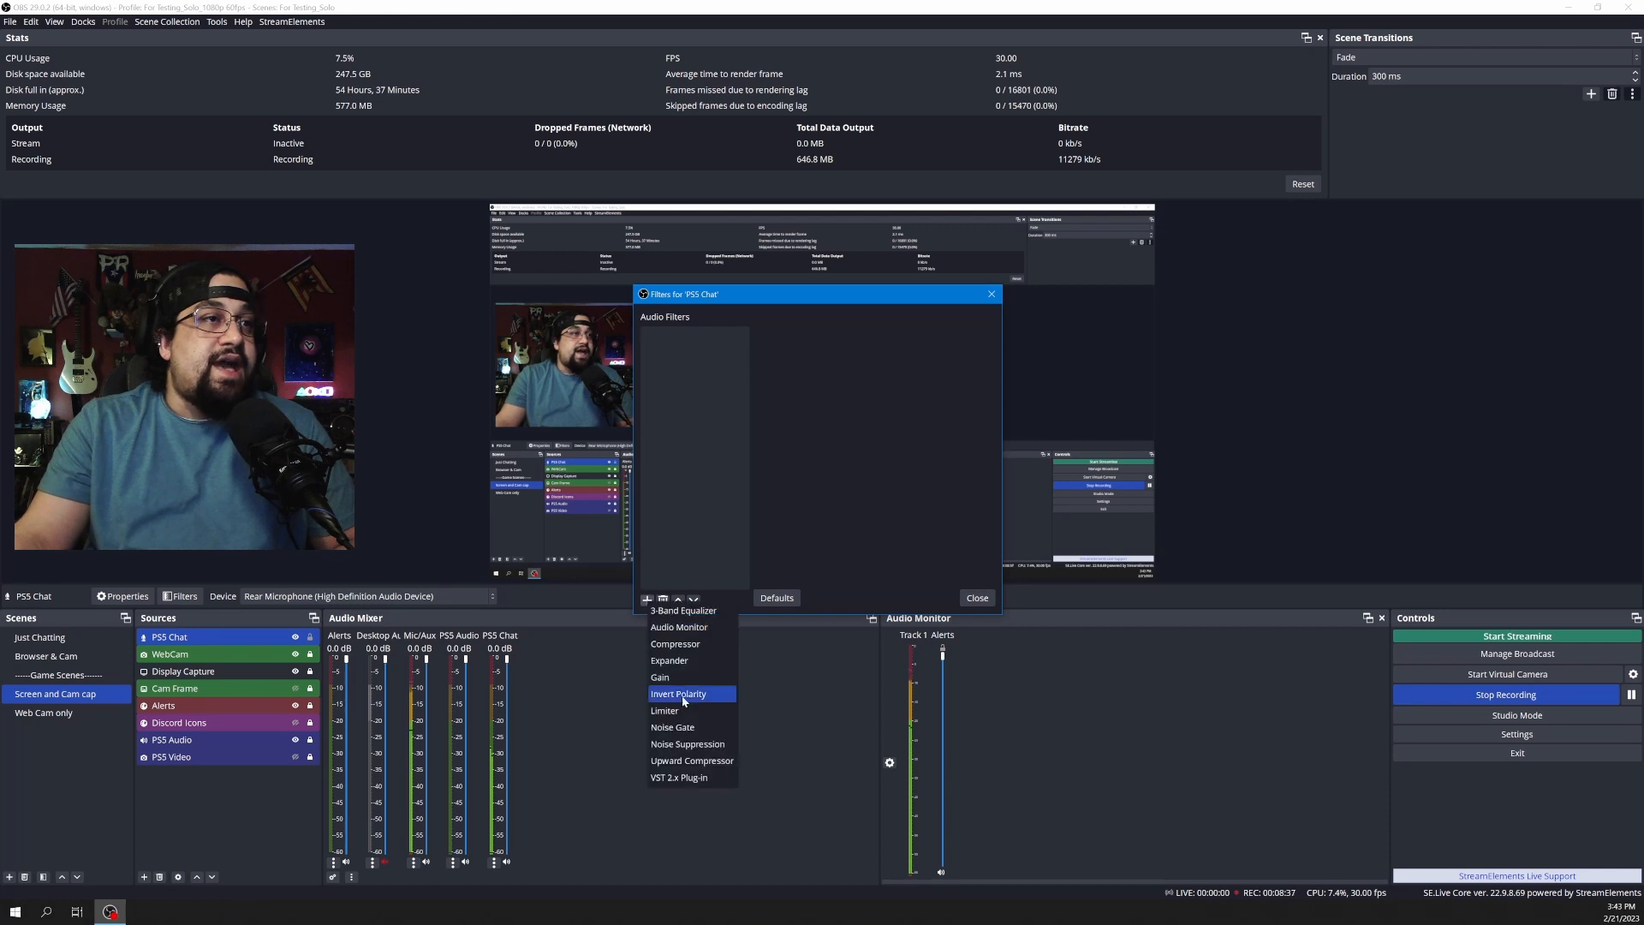
click(694, 742)
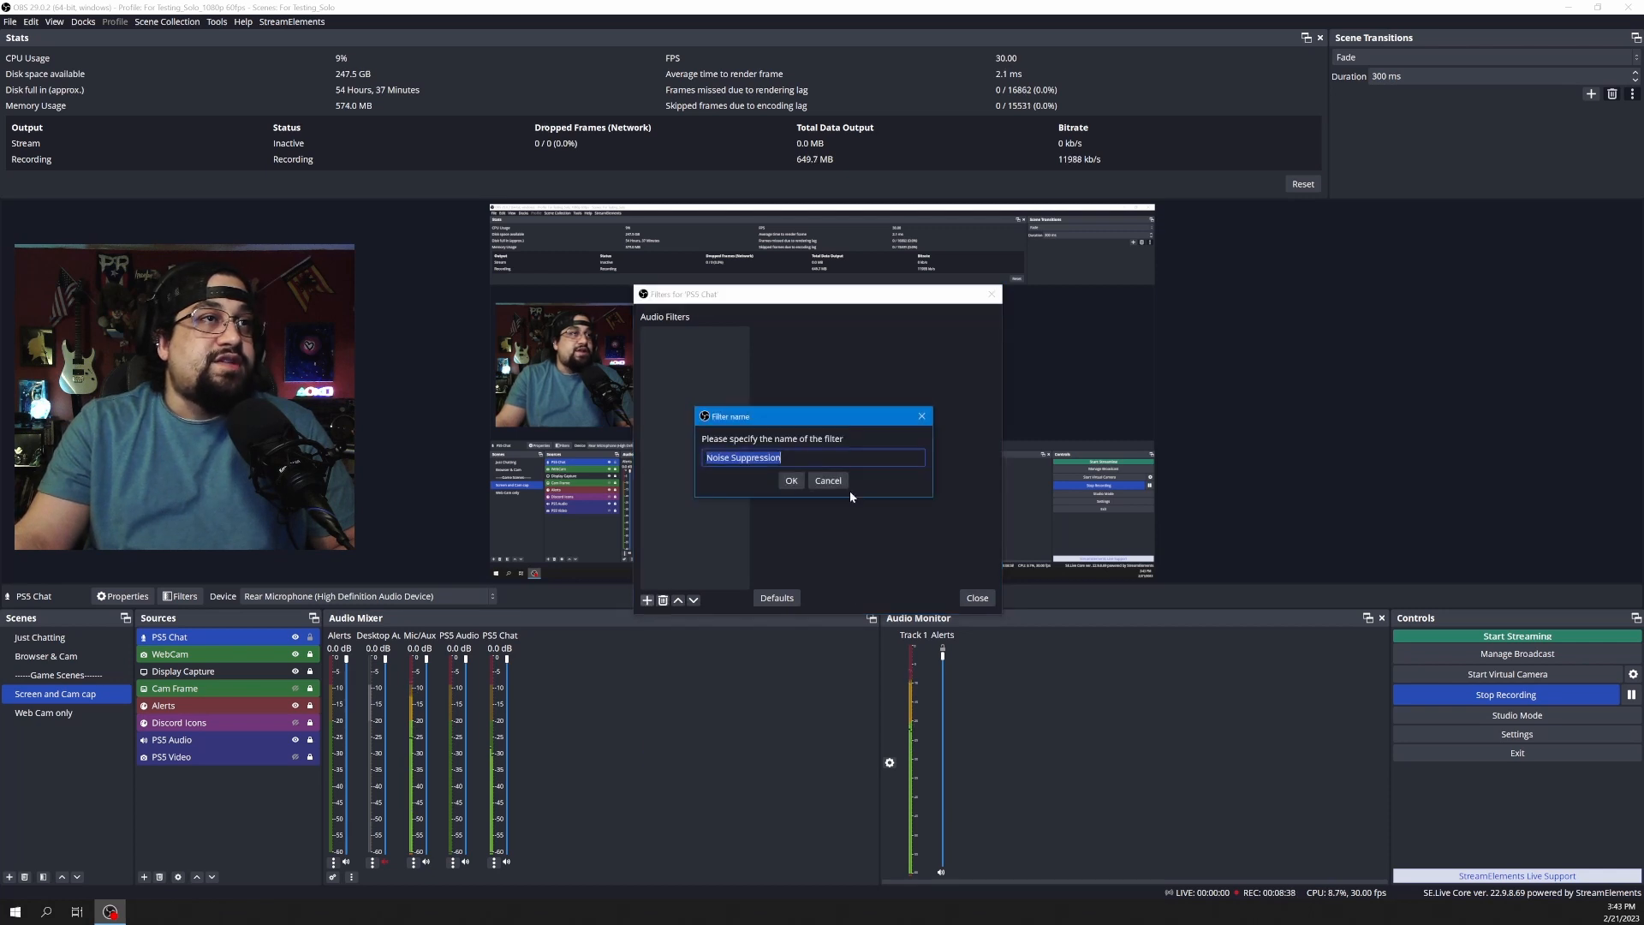
click(798, 483)
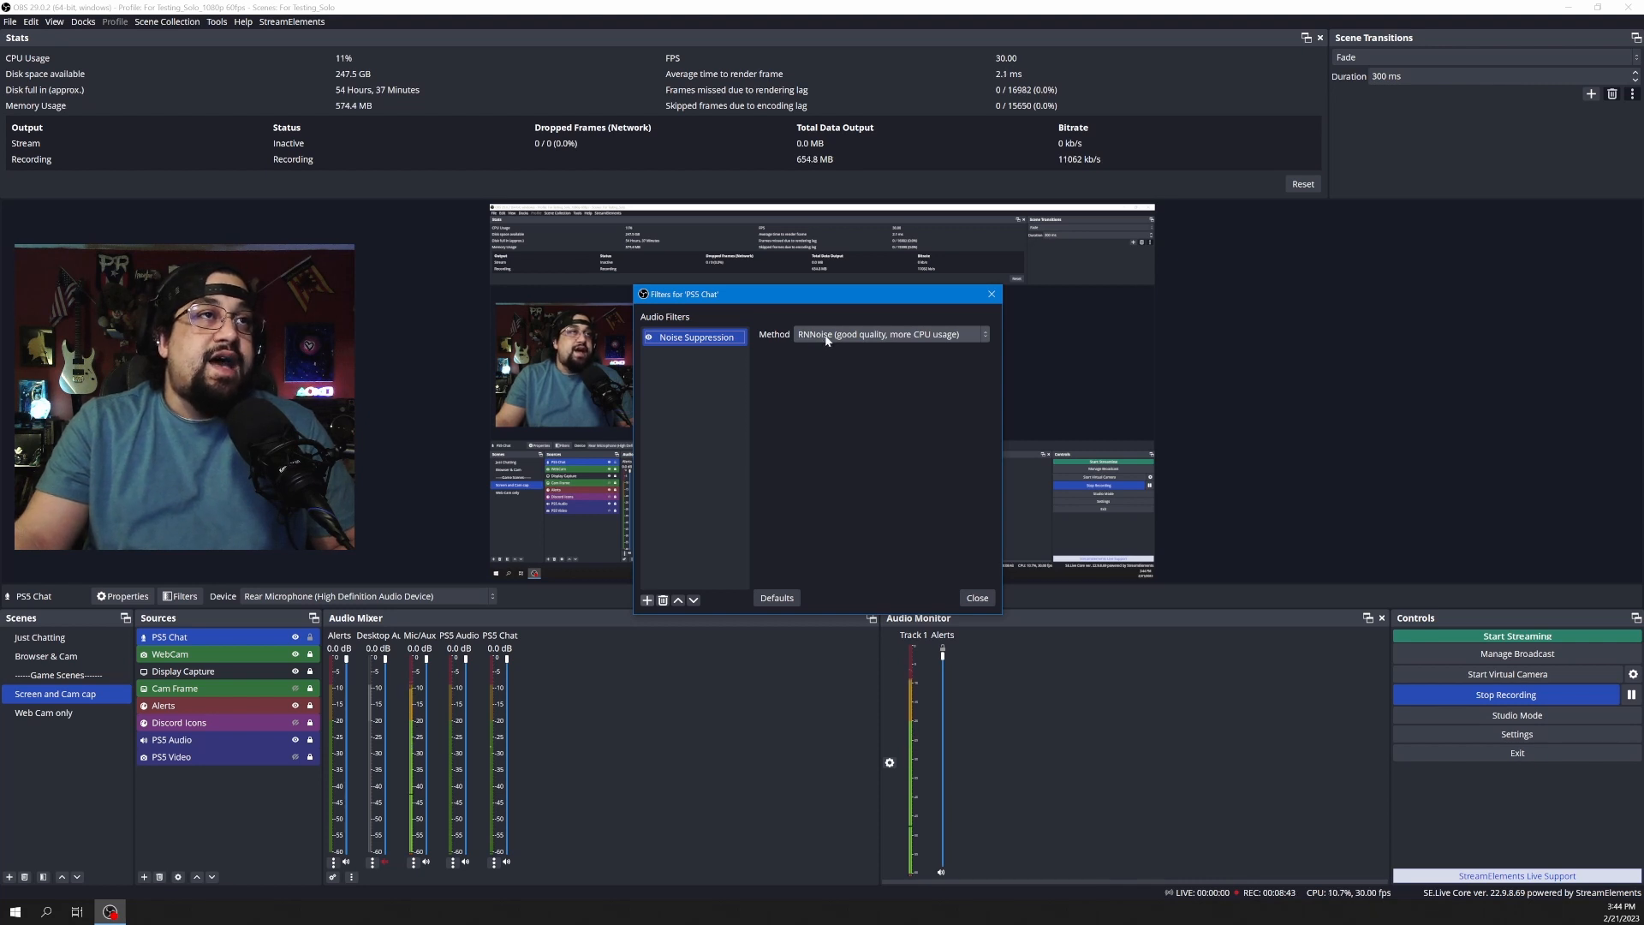
Set the PS5 Chat Noise Suppression method to Speex (low CPU usage, low quality) with a suppression level of about -32 dB.
click(925, 336)
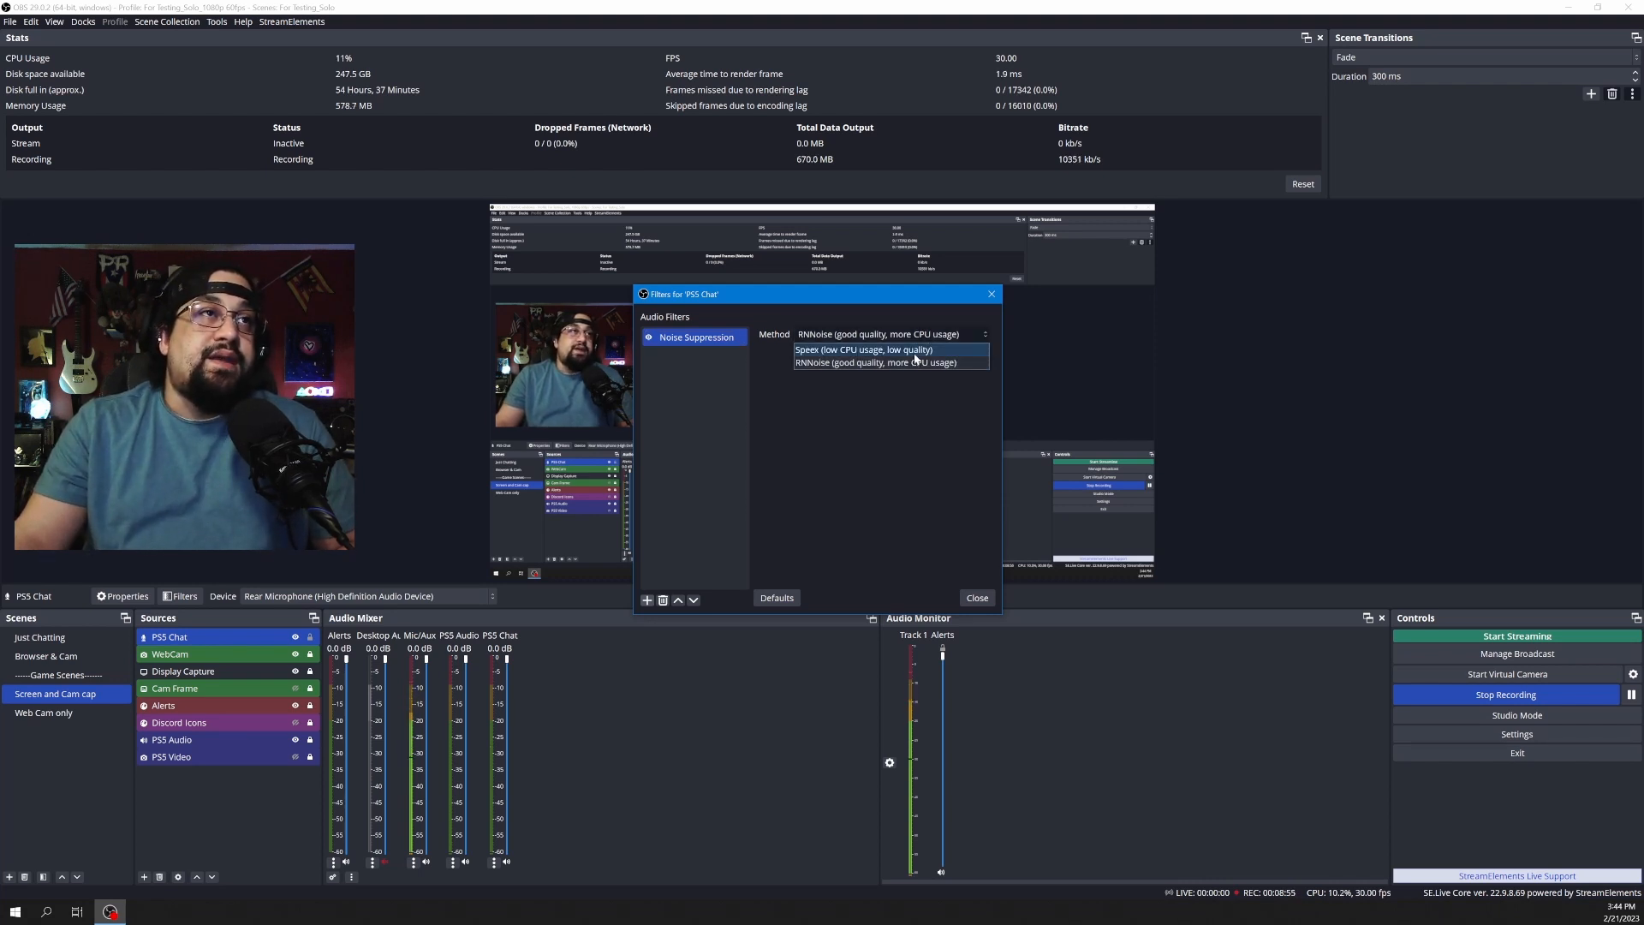
click(915, 353)
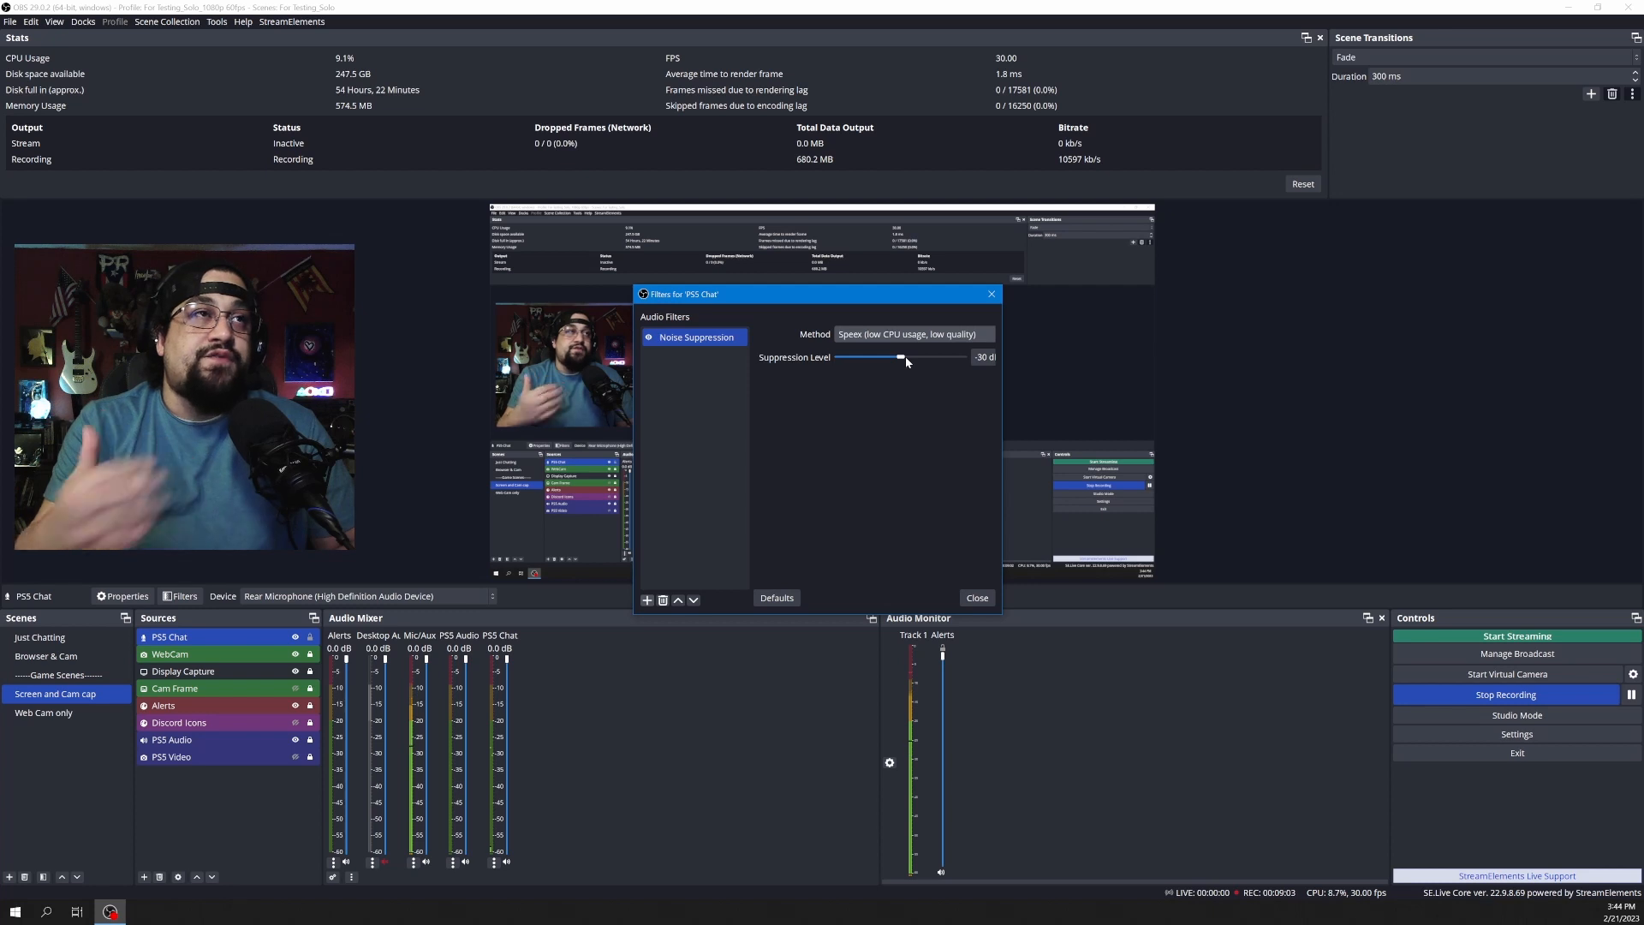
click(887, 338)
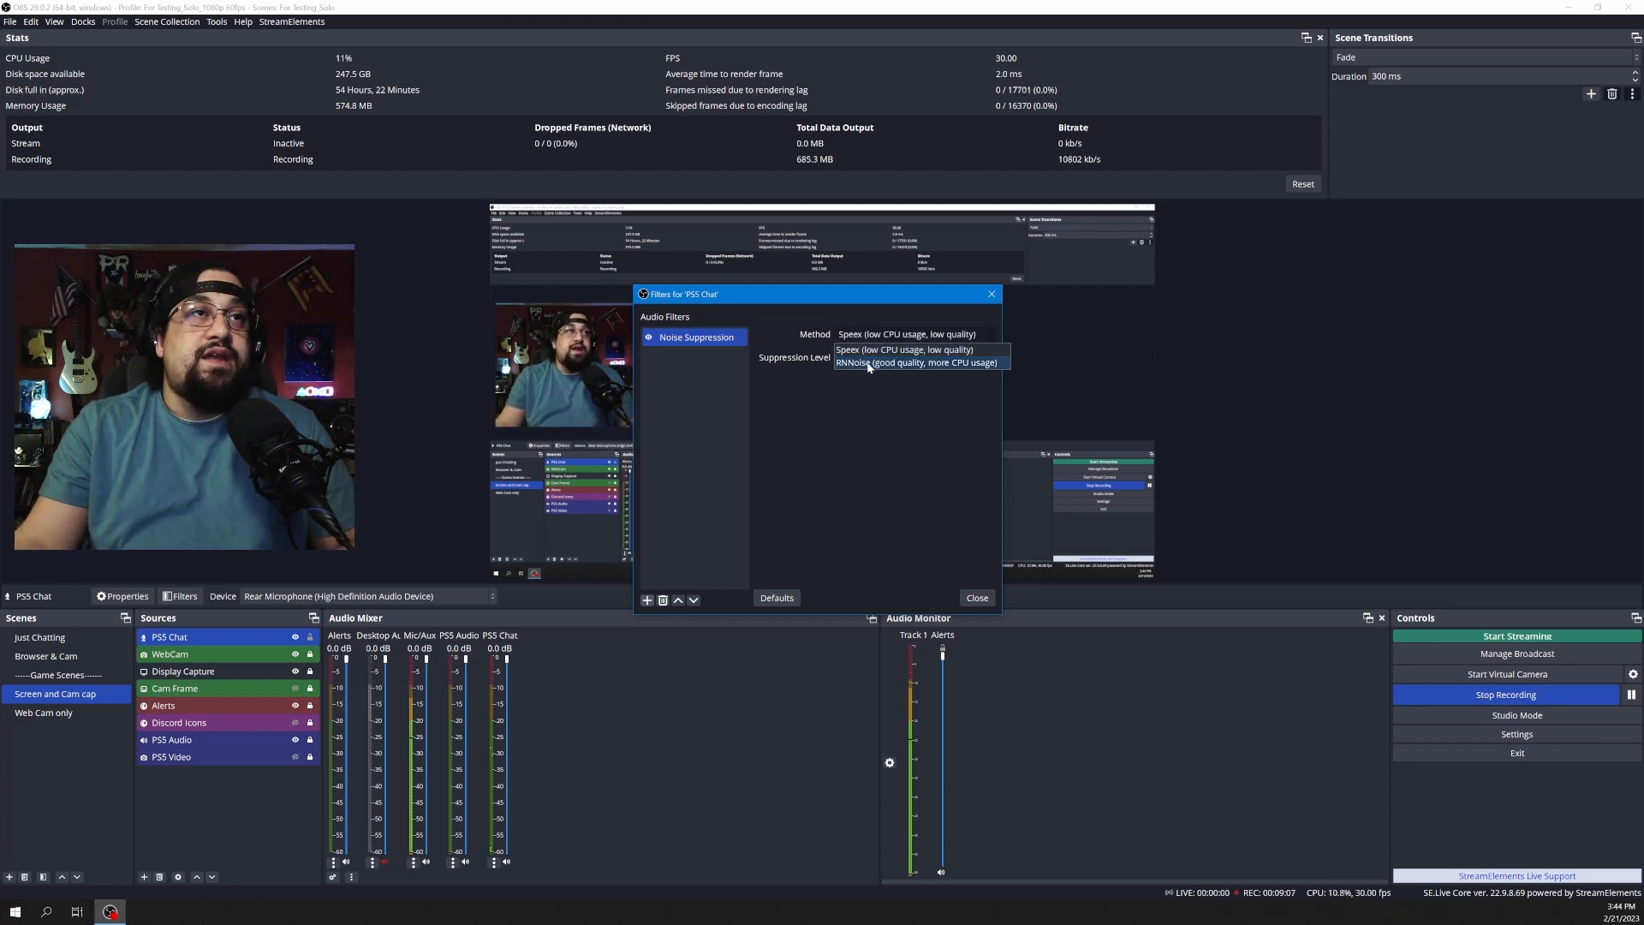
click(851, 399)
click(908, 334)
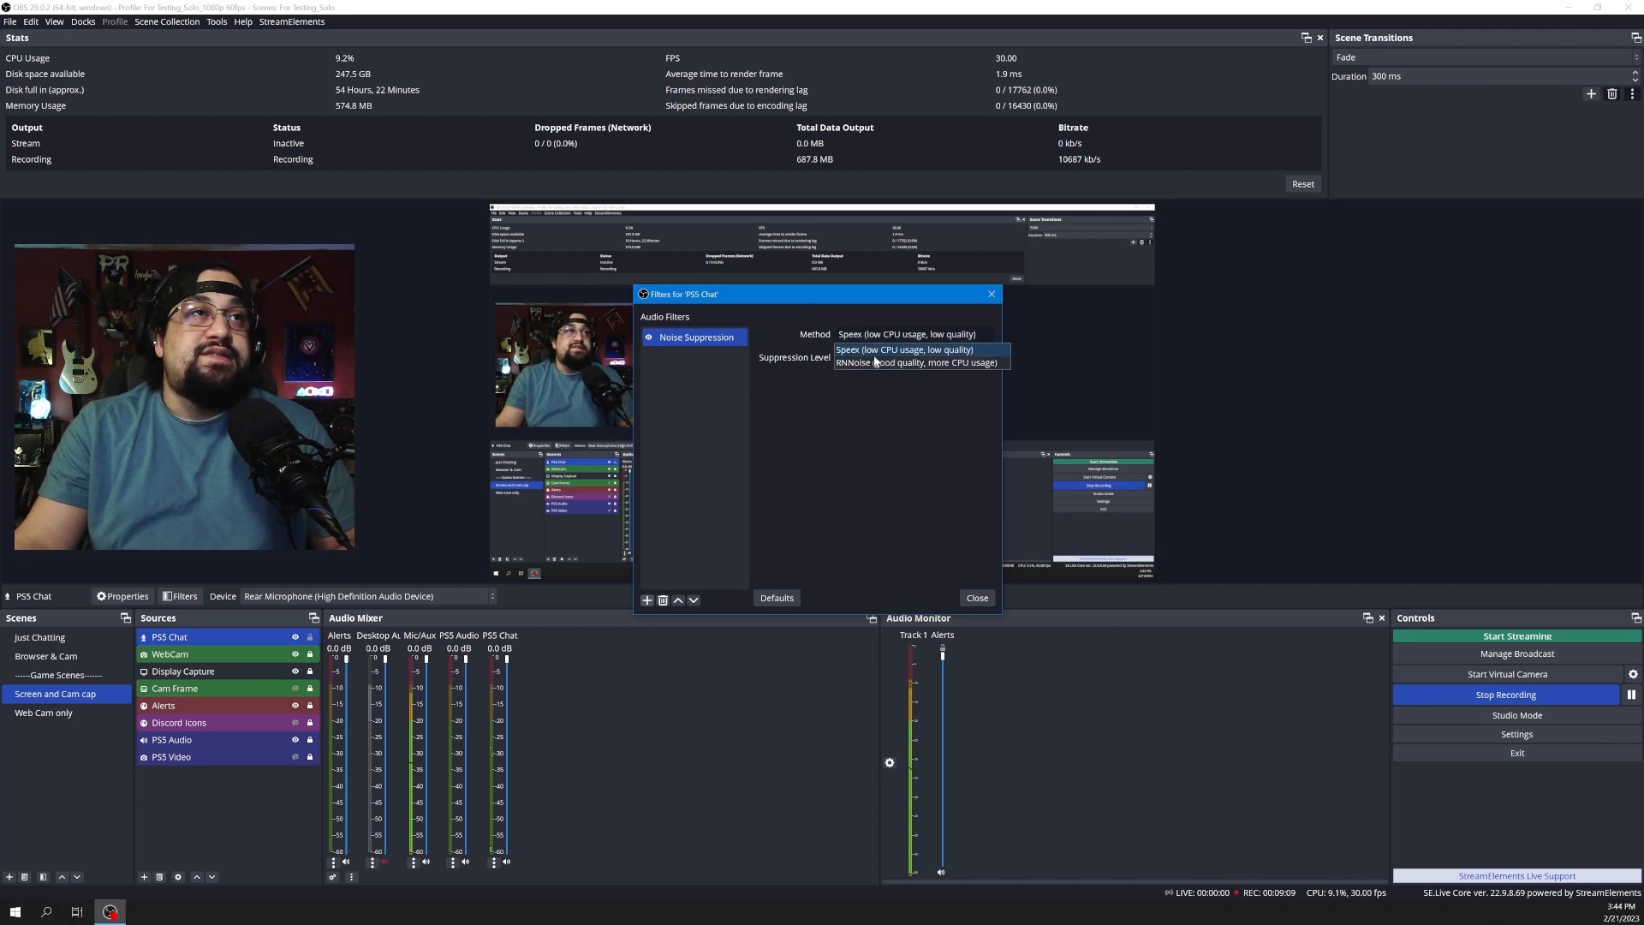
click(877, 351)
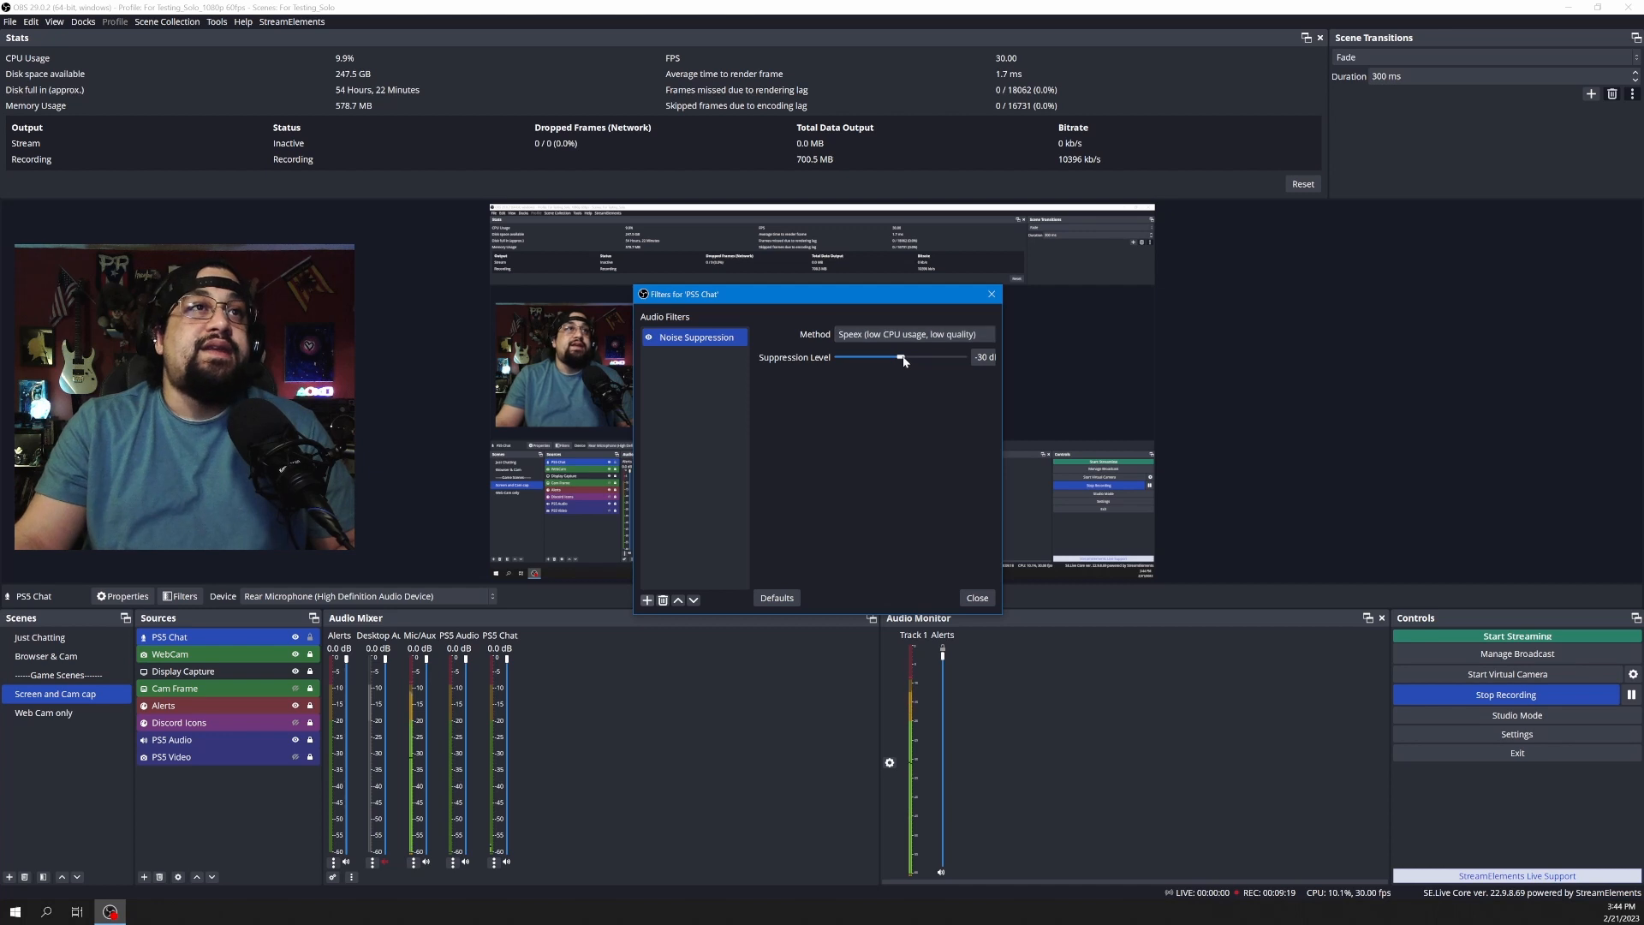
drag(904, 360, 971, 361)
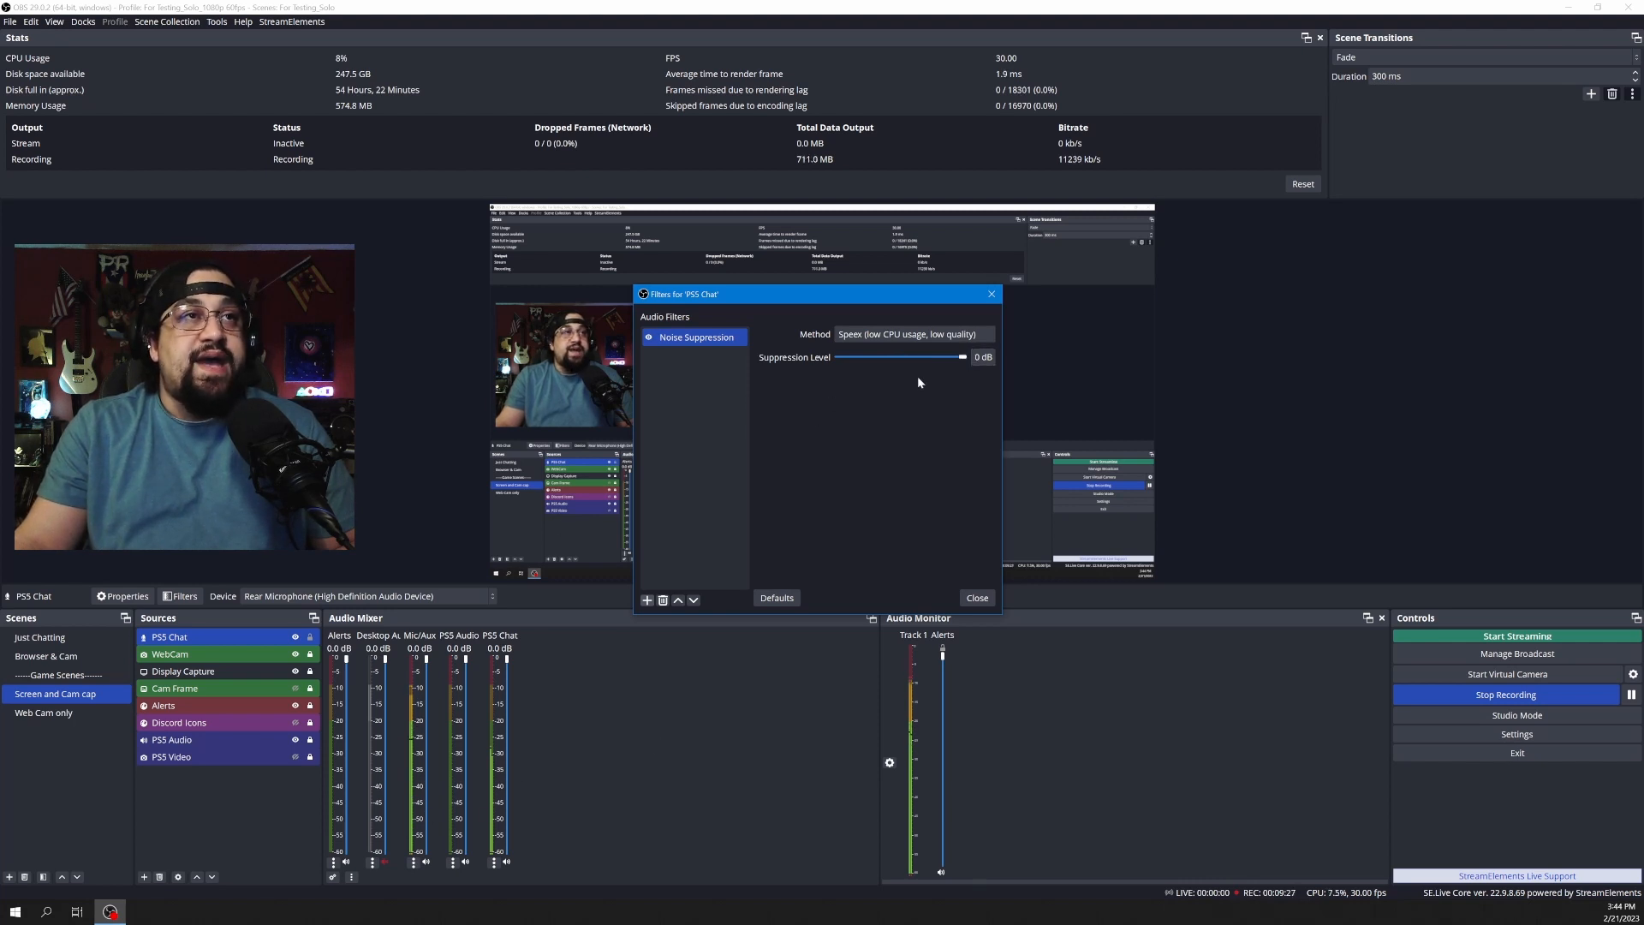
drag(964, 358, 891, 362)
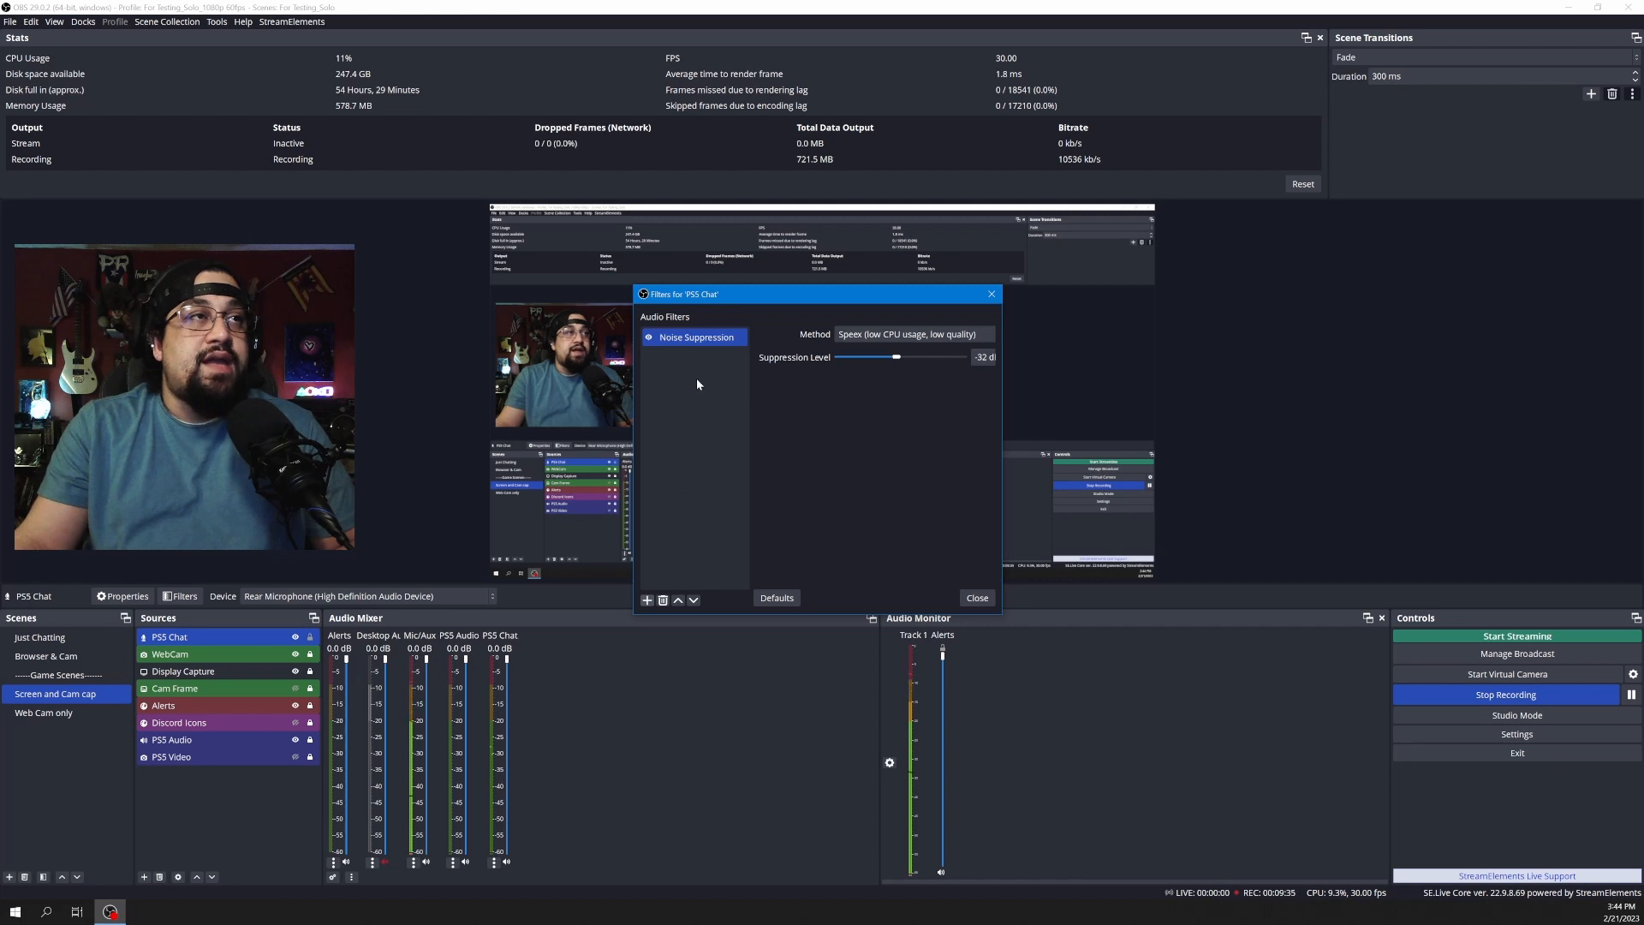
Add a Limiter filter to PS5 Chat with a threshold of -6.90 dB and close the filters window.
click(647, 602)
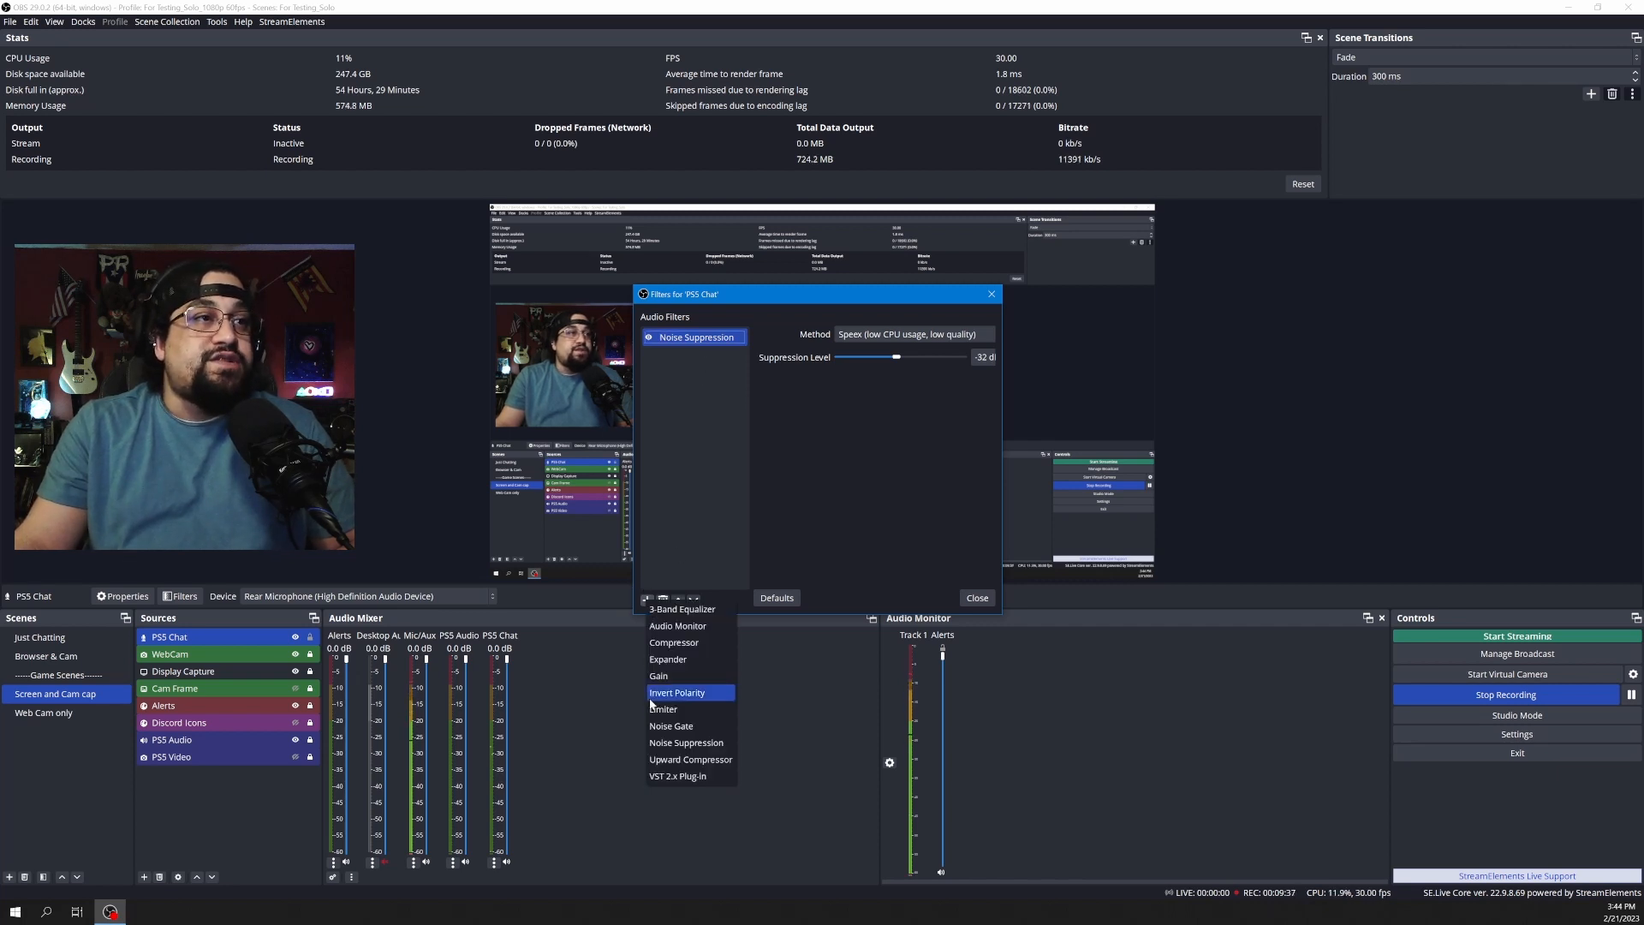
click(685, 708)
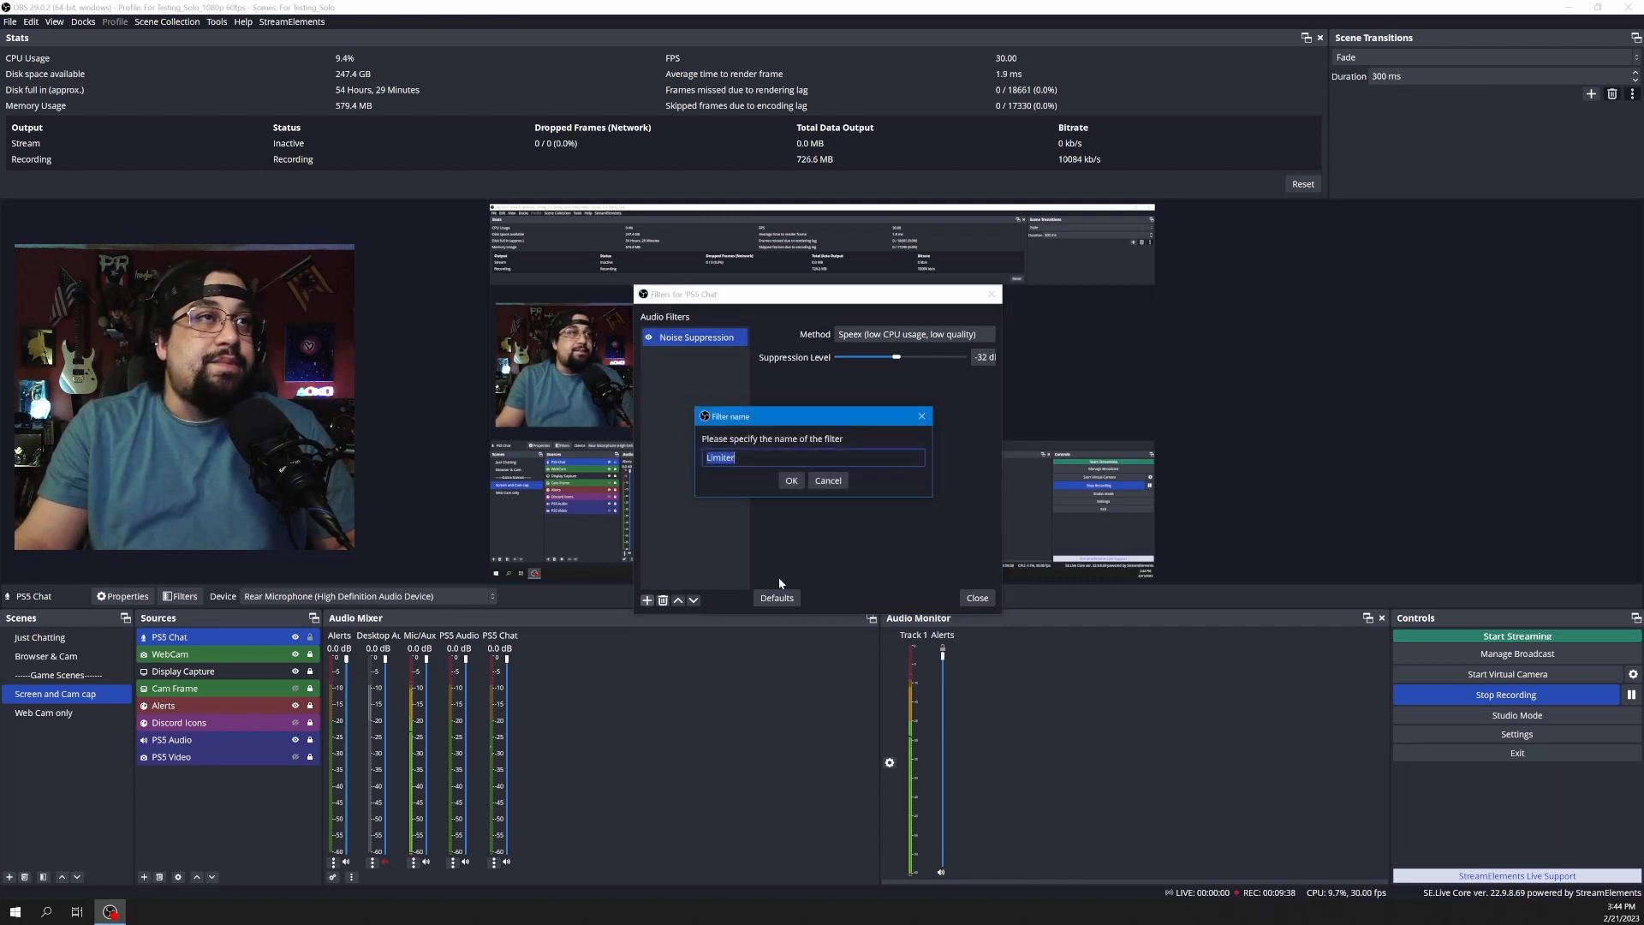
click(792, 480)
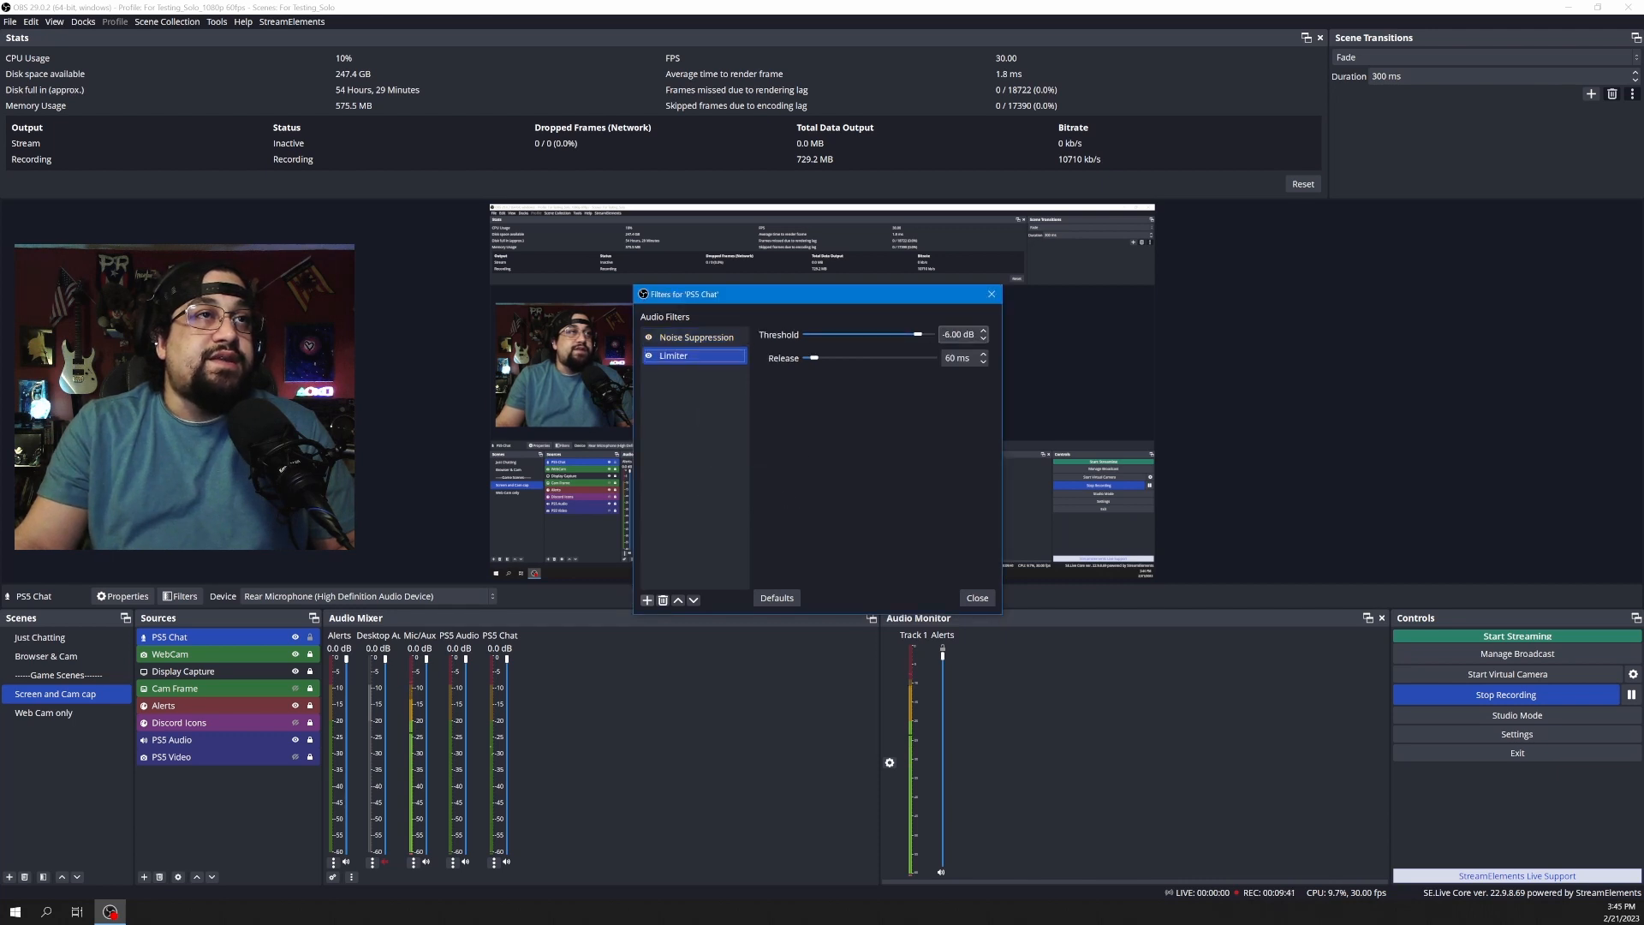
click(922, 335)
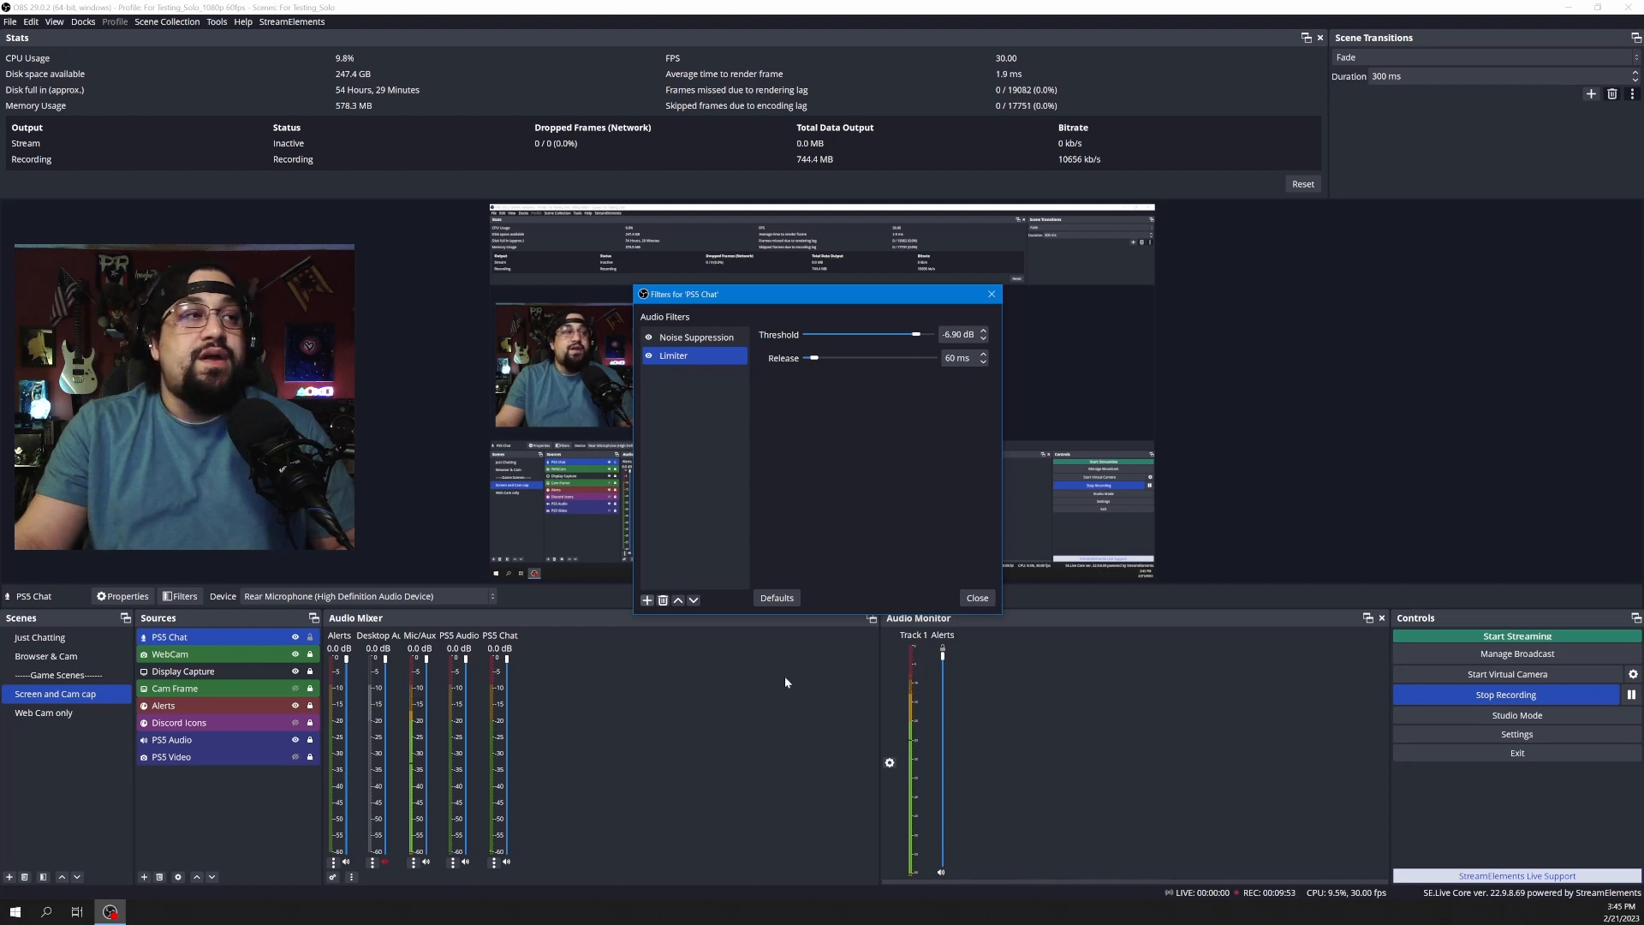
click(978, 598)
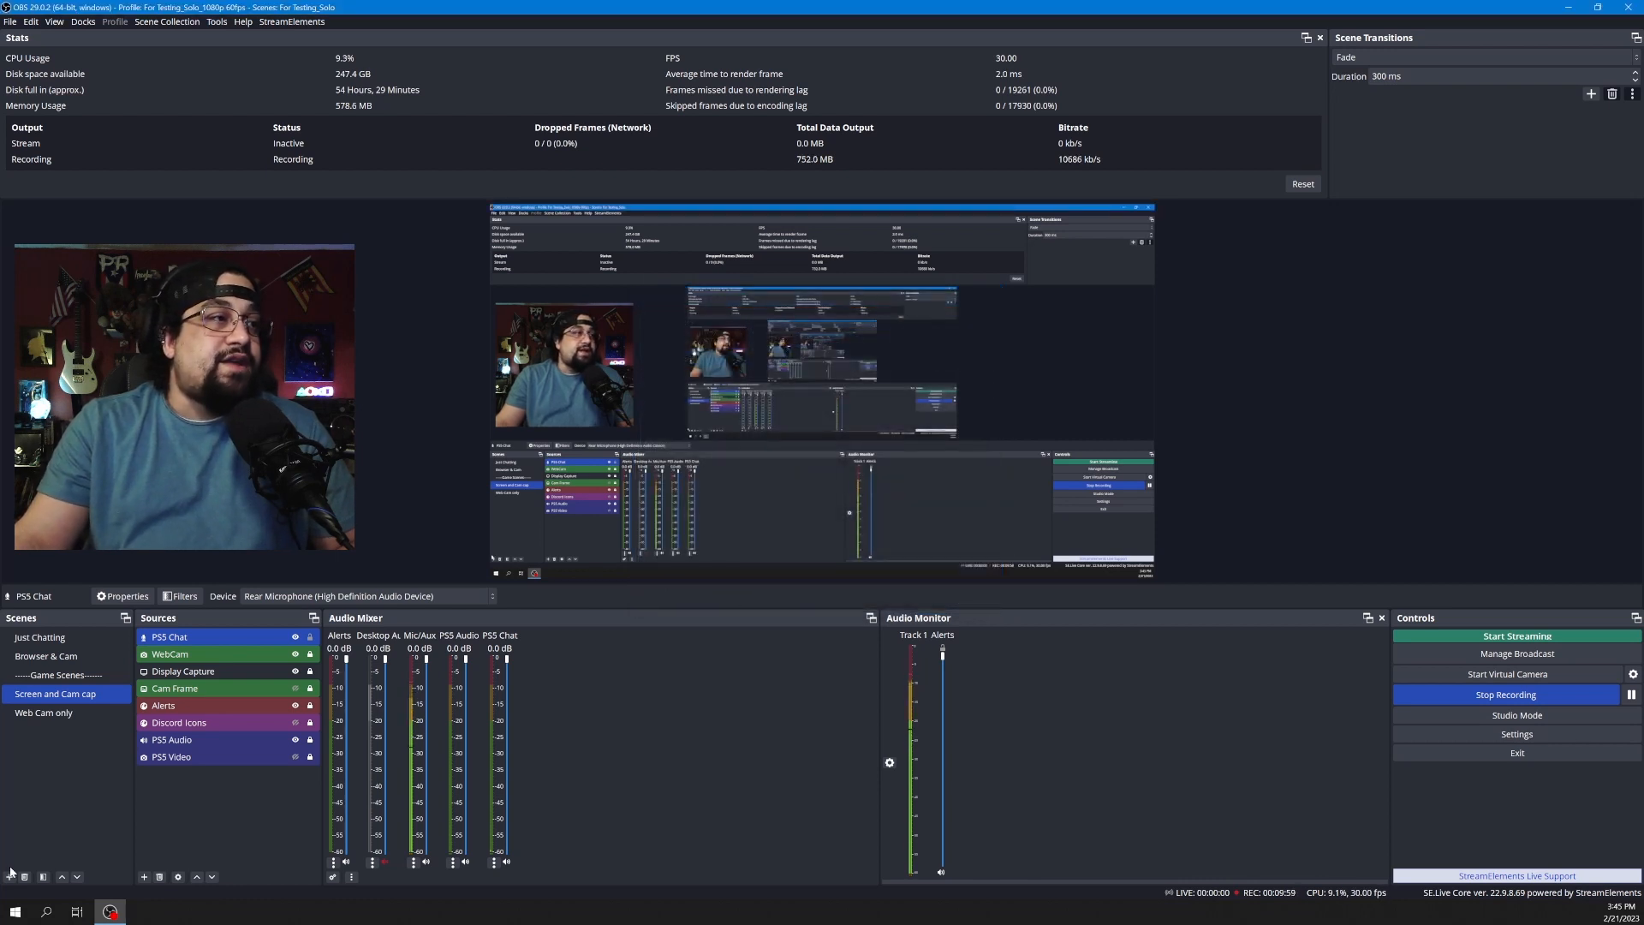
Add a new Application Audio Capture (BETA) source named Discord Chat to the Screen and Cam cap scene.
click(143, 878)
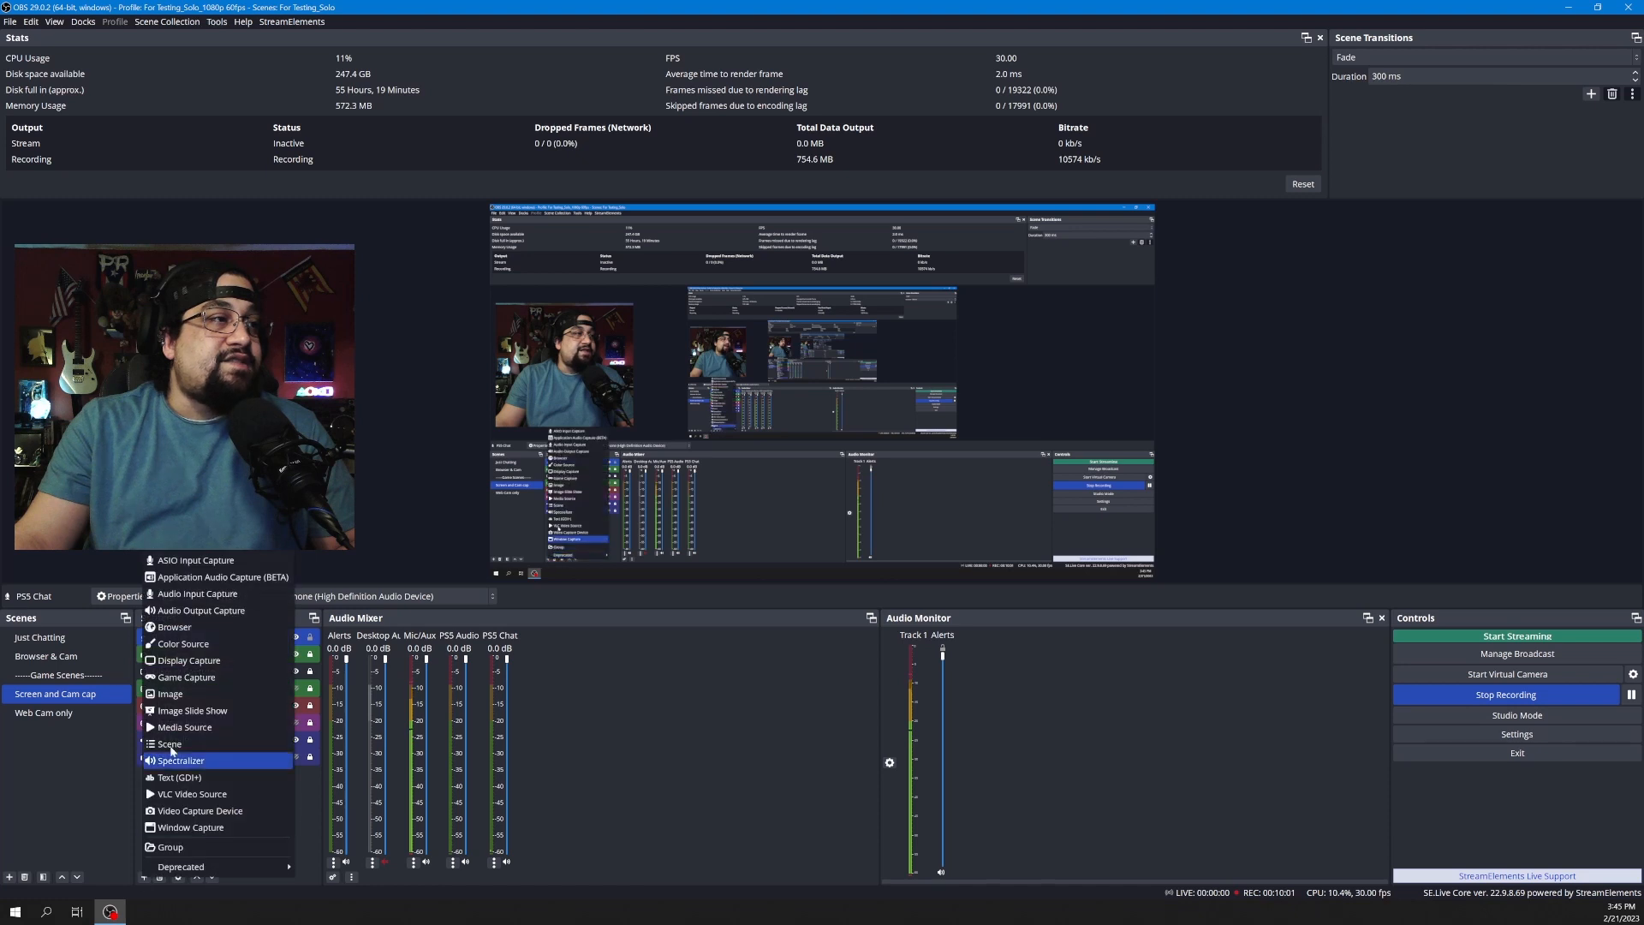
click(224, 577)
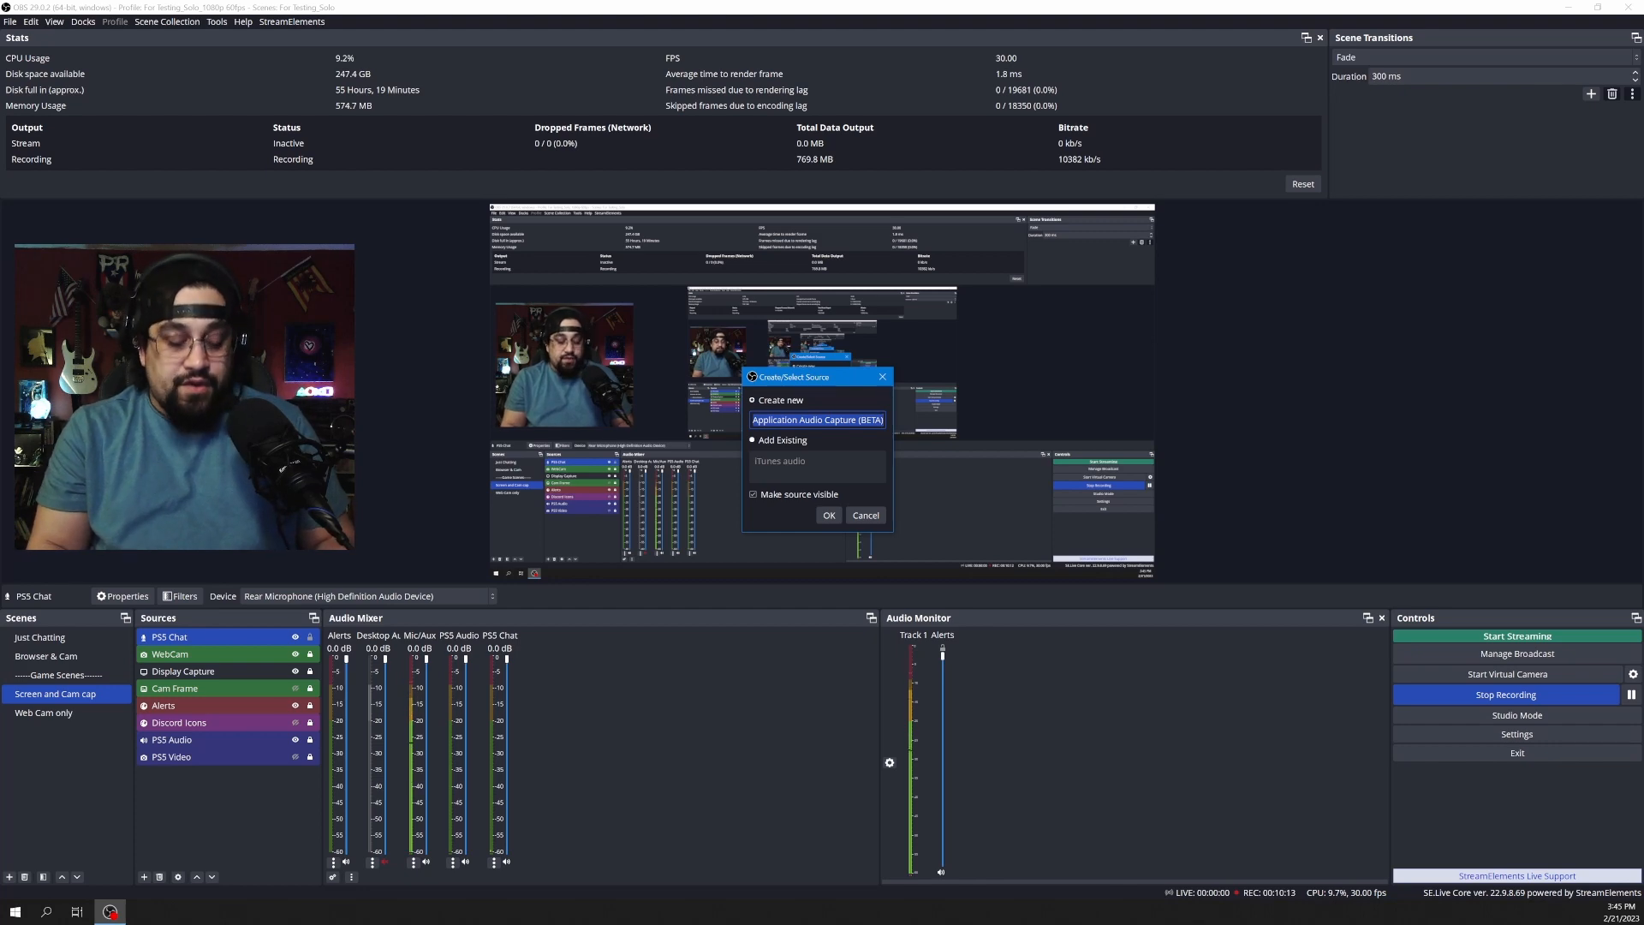
text(Discord Cha)
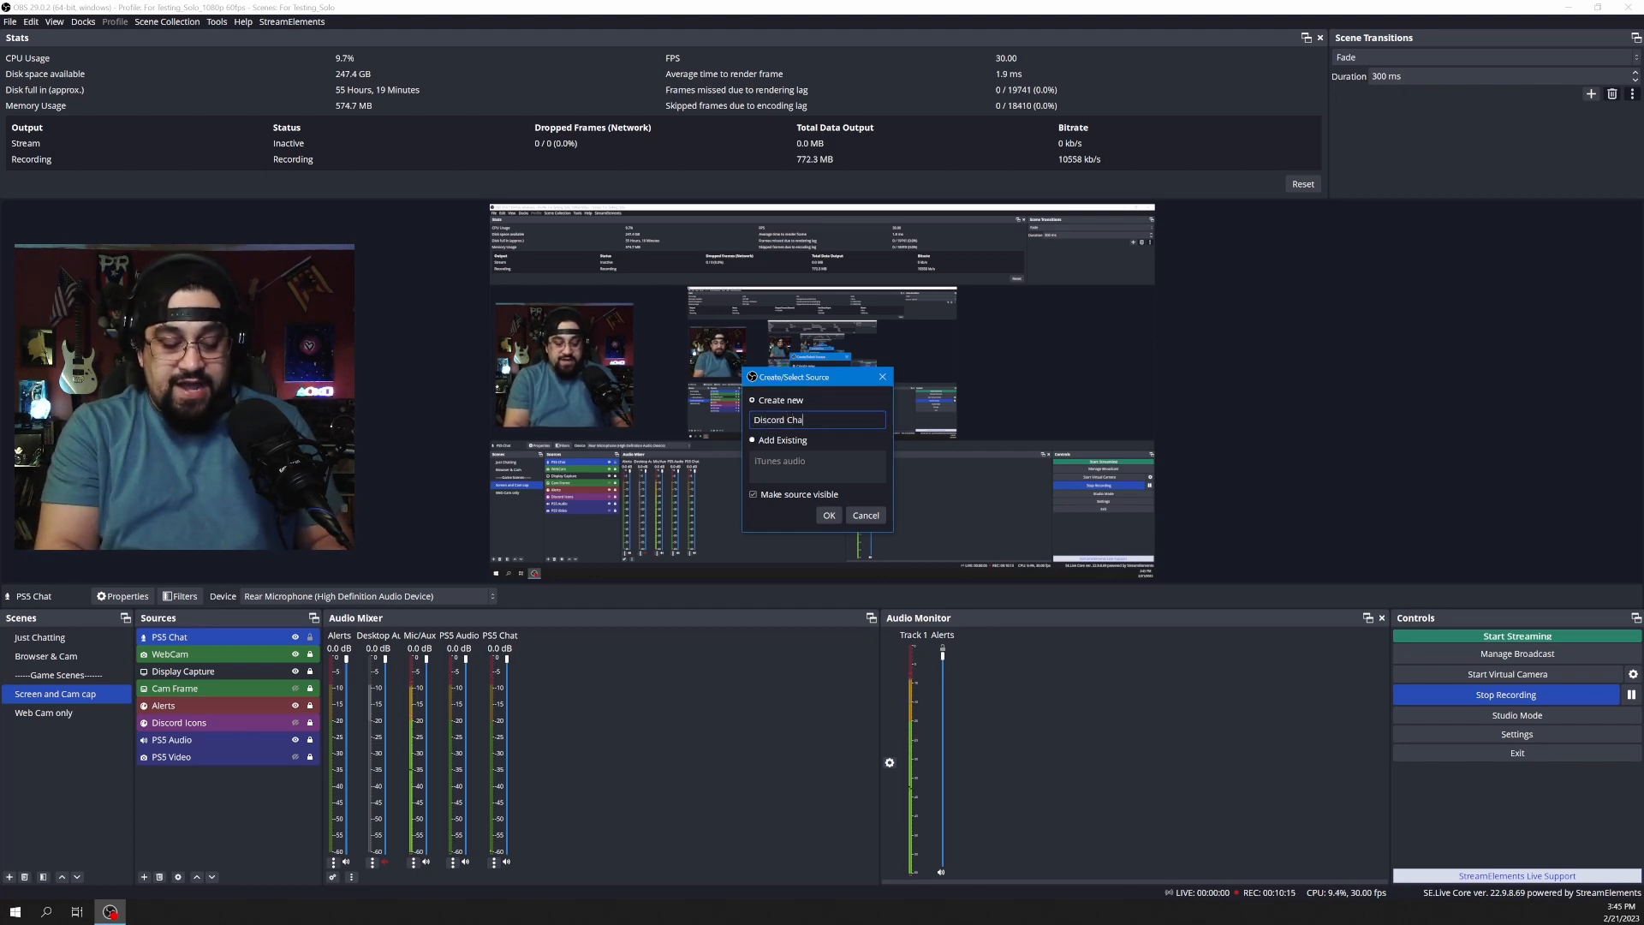
text(t)
click(826, 516)
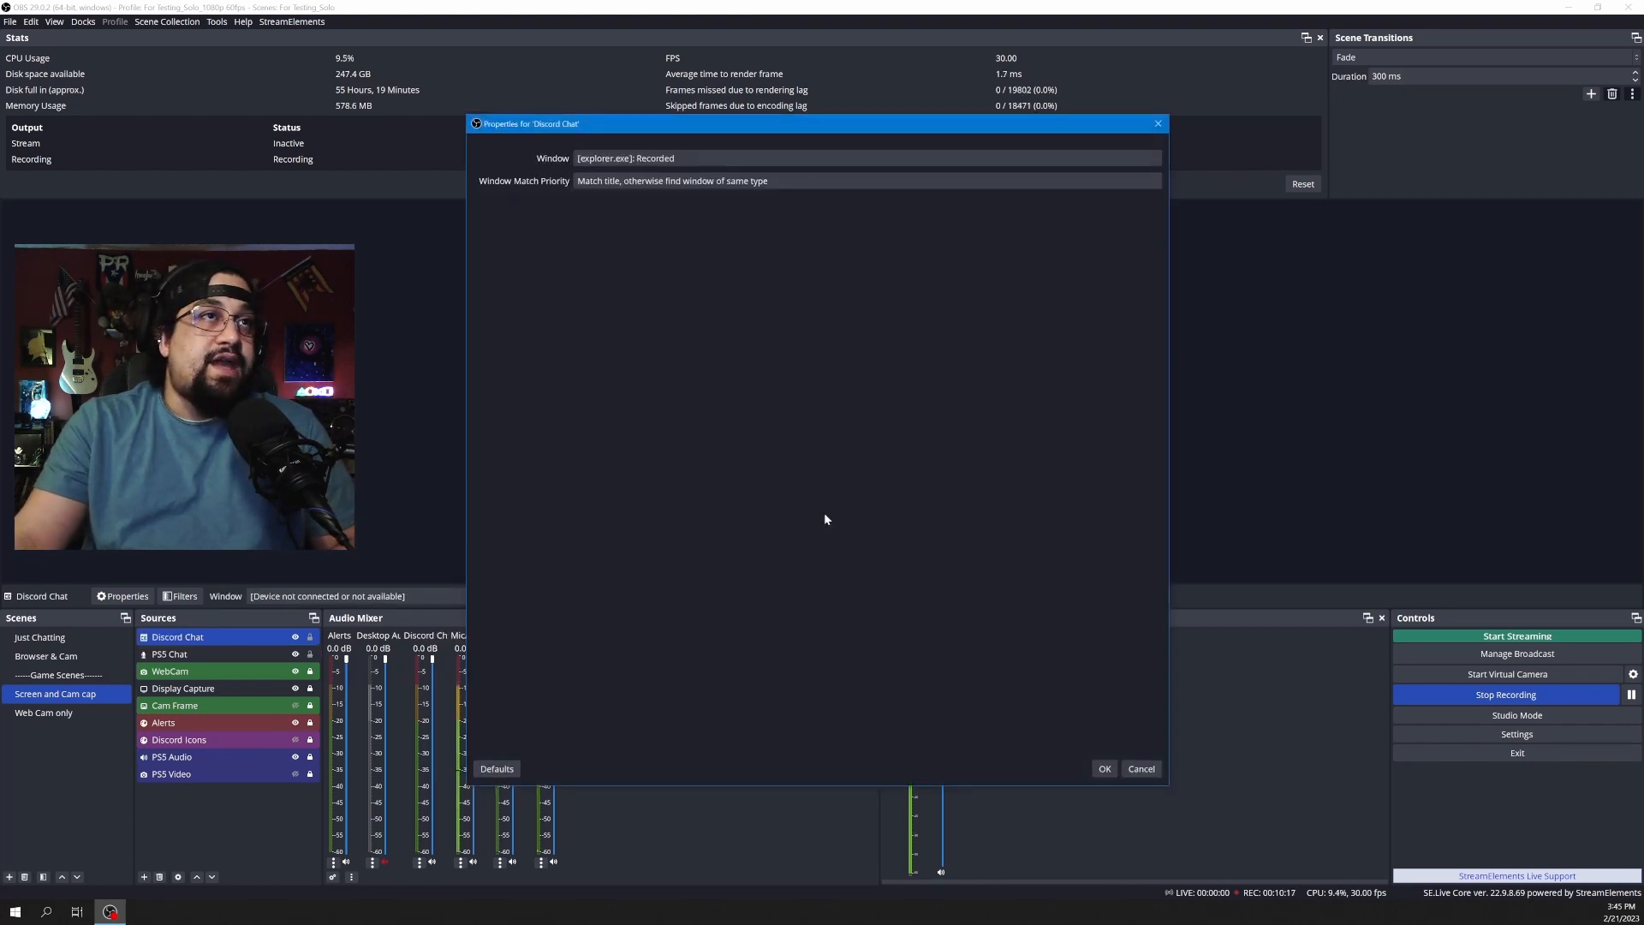
Set the Discord Chat source's window to [Discord.exe]: Streaming | The Inadequates - Discord and accept its properties.
click(707, 158)
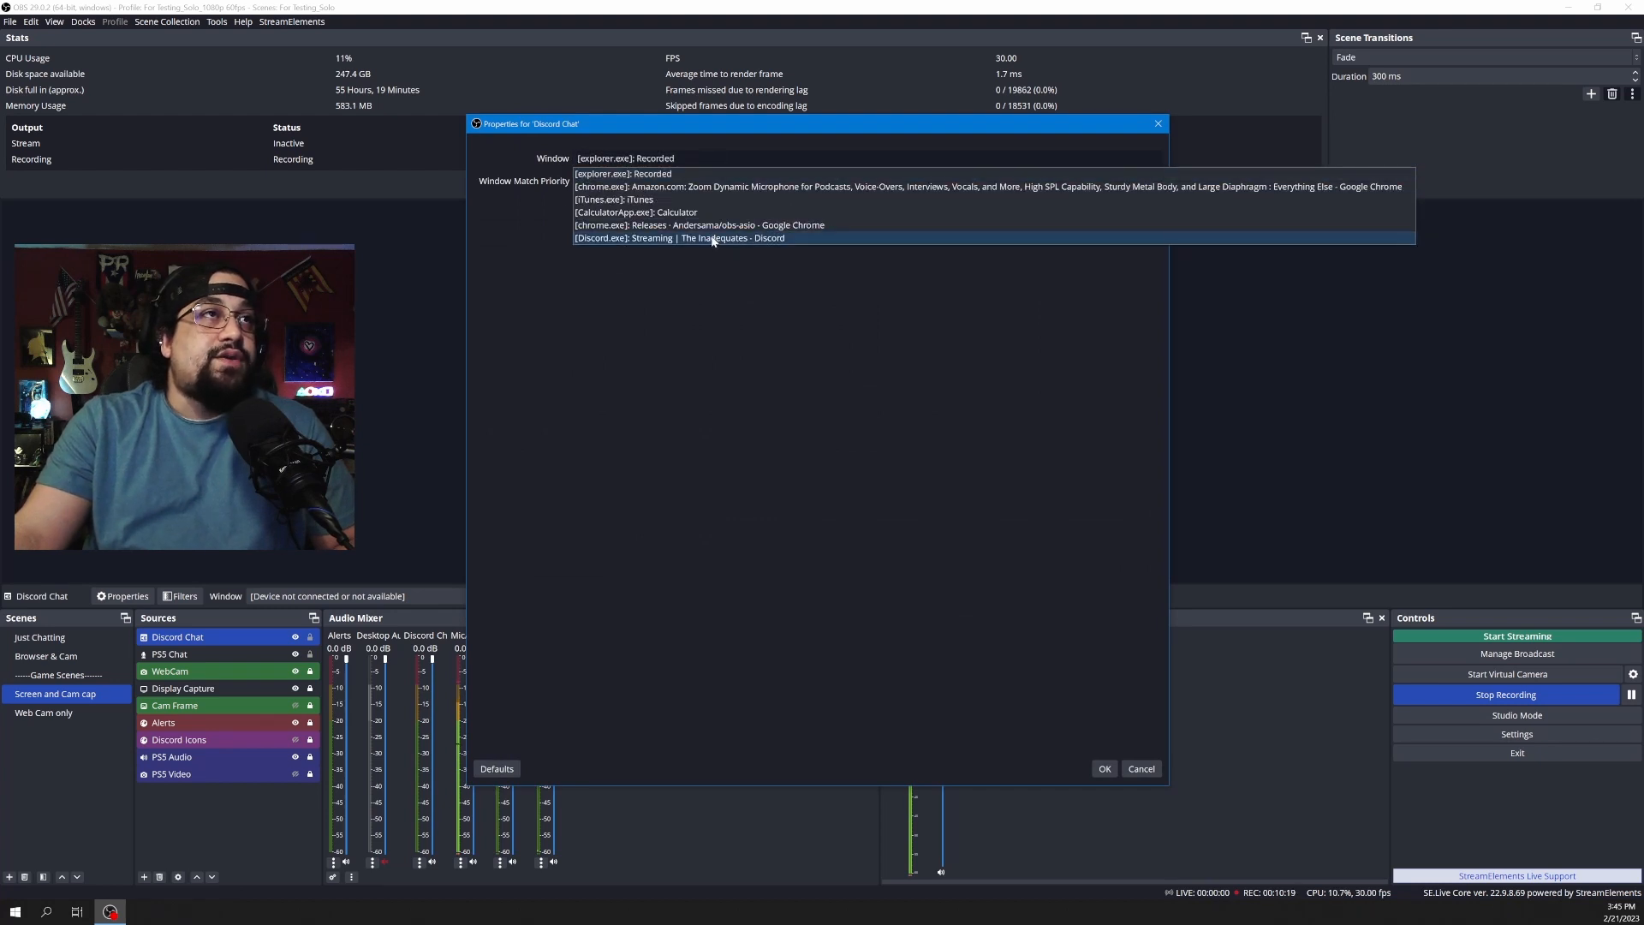
click(712, 239)
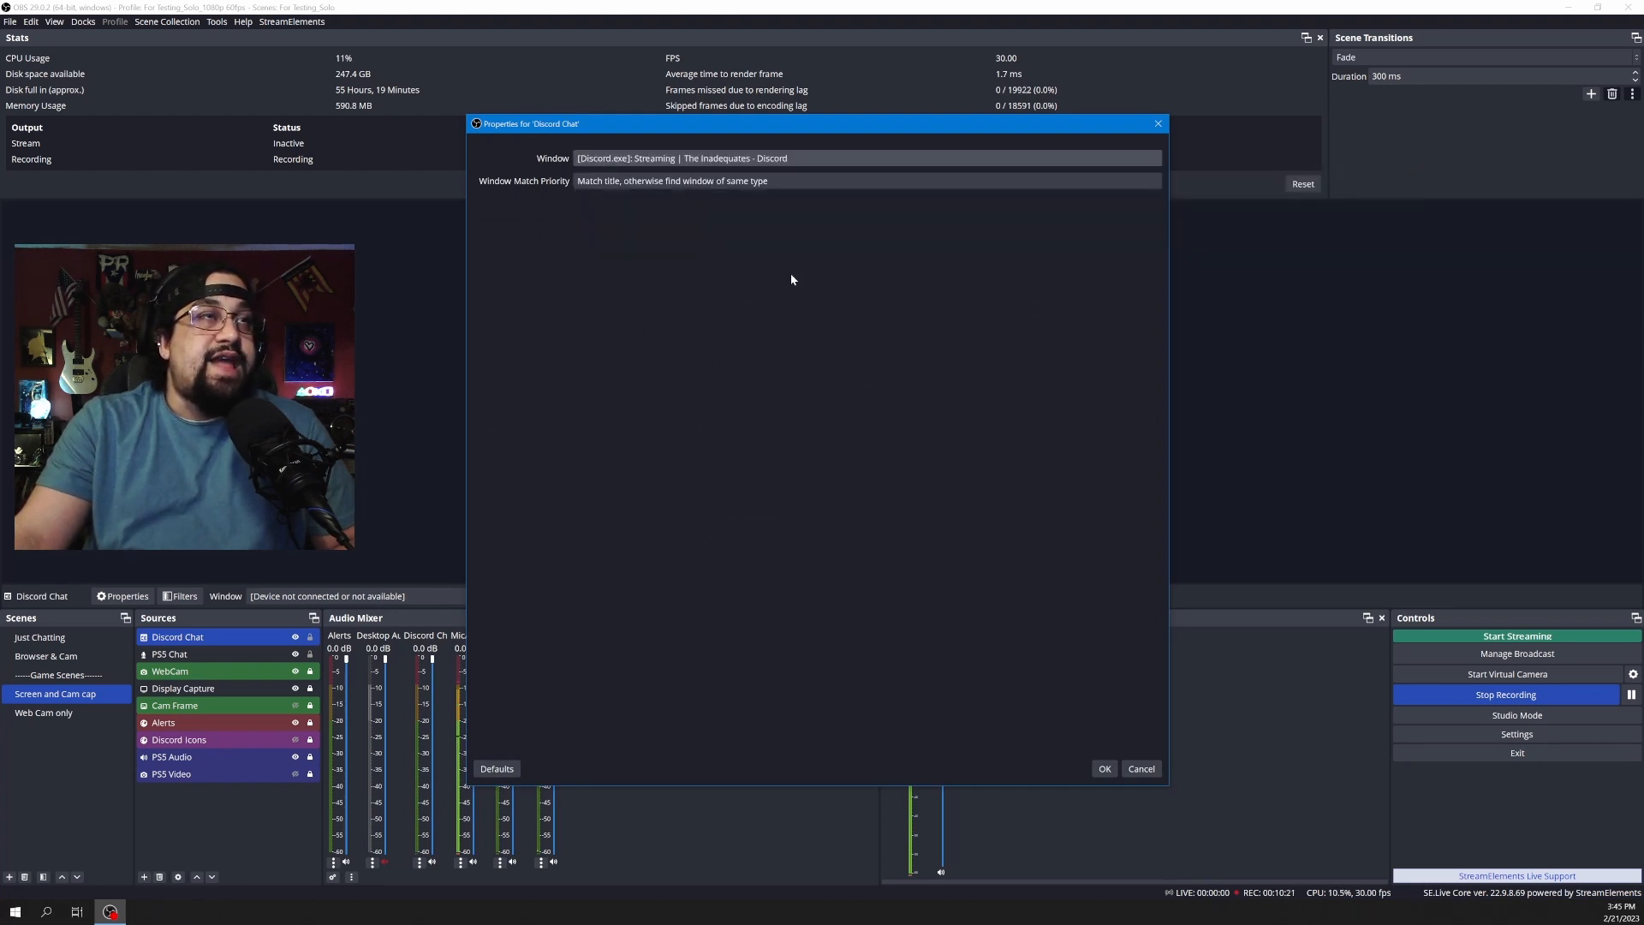
click(1103, 769)
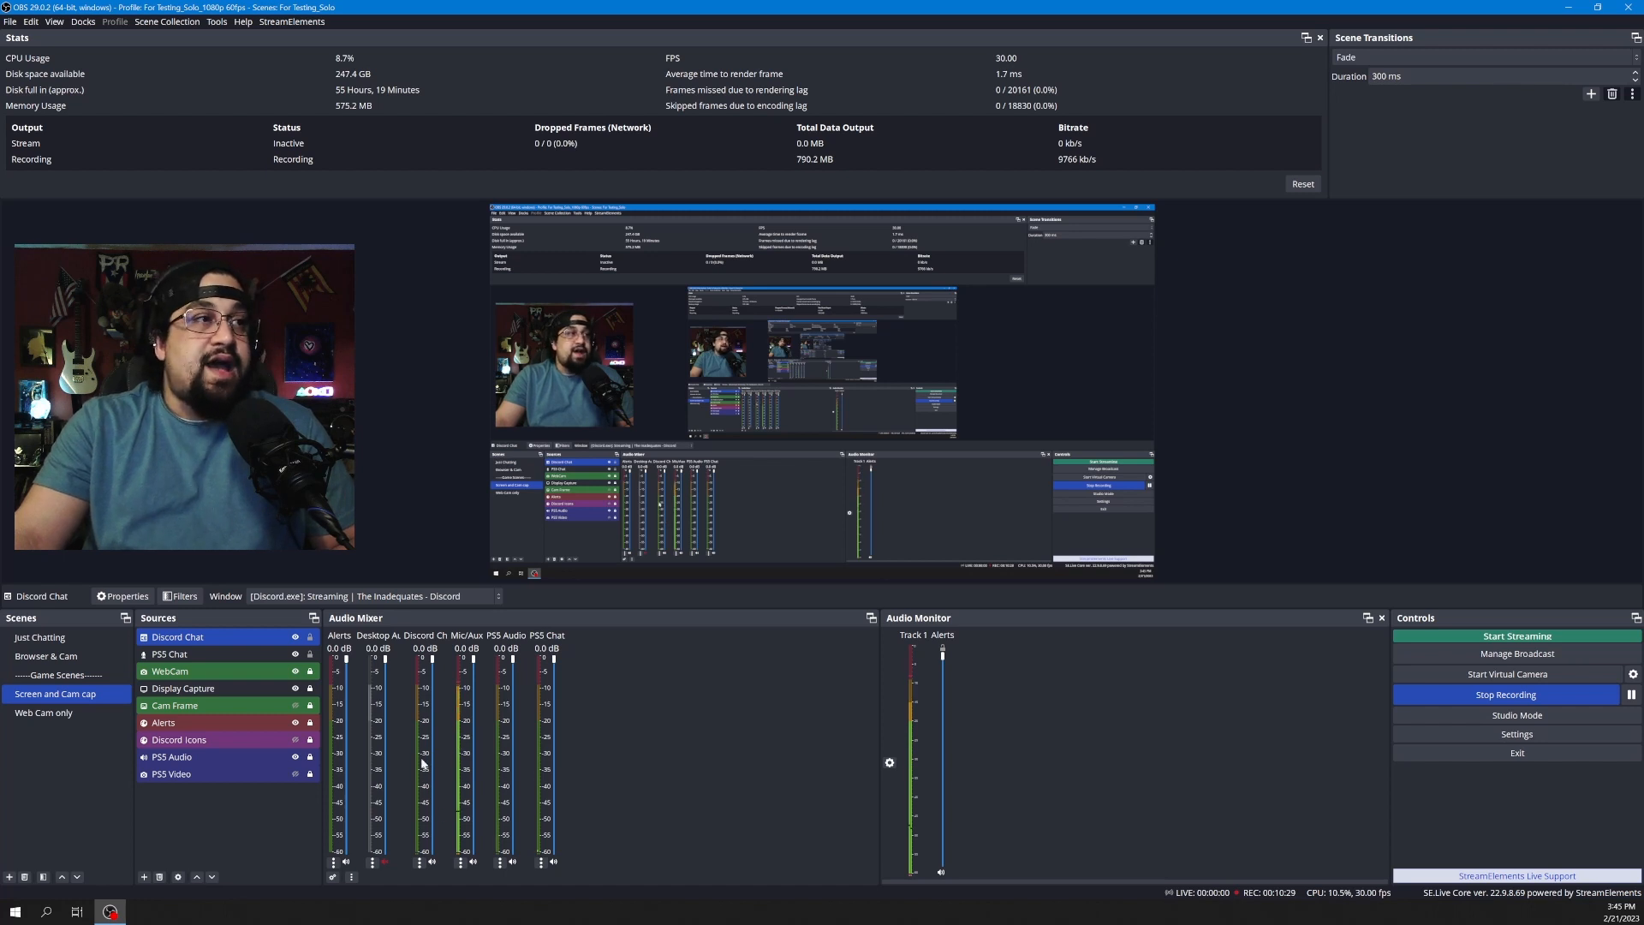
Add a Limiter filter with default settings to the Discord Chat source and close its filters window.
click(418, 862)
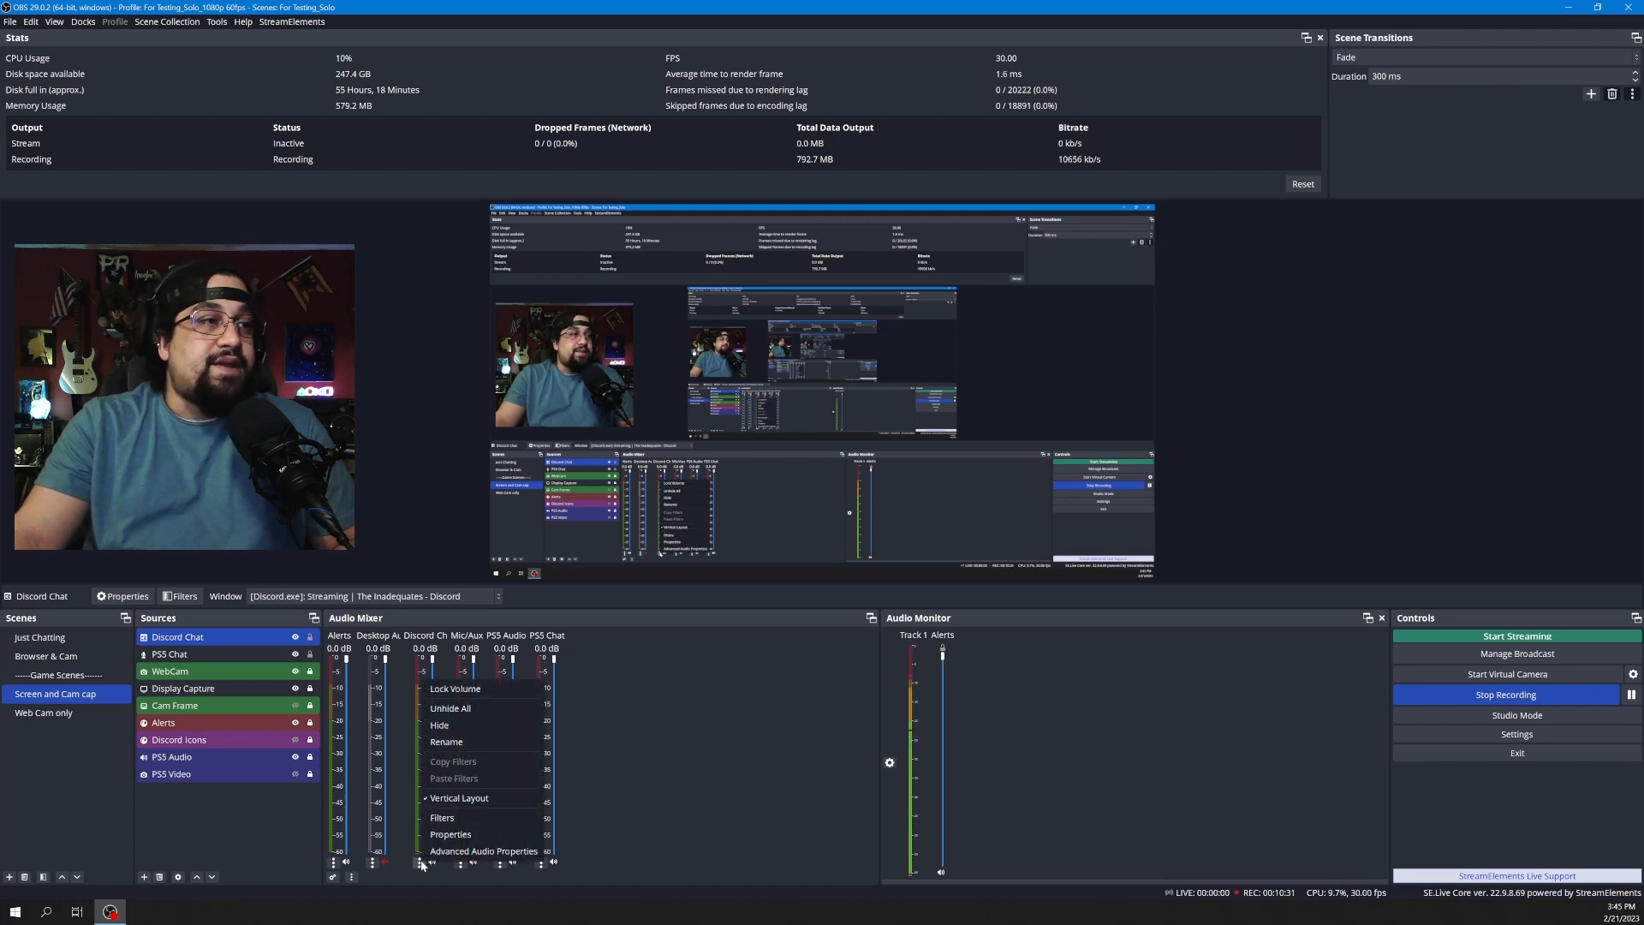
click(472, 822)
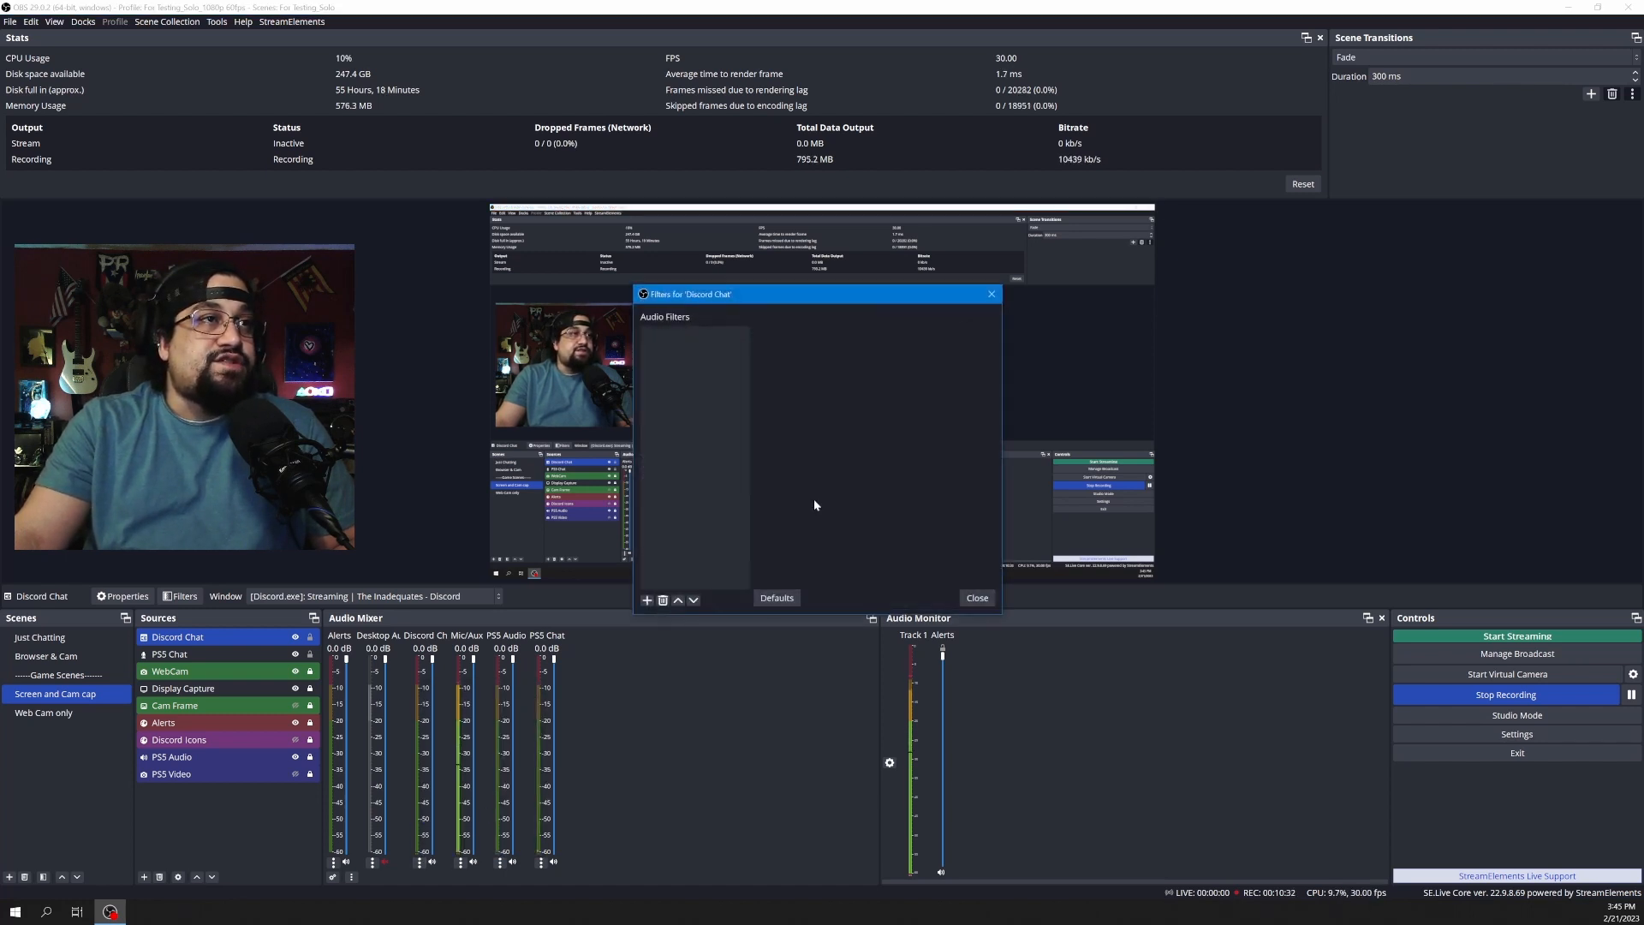
click(647, 600)
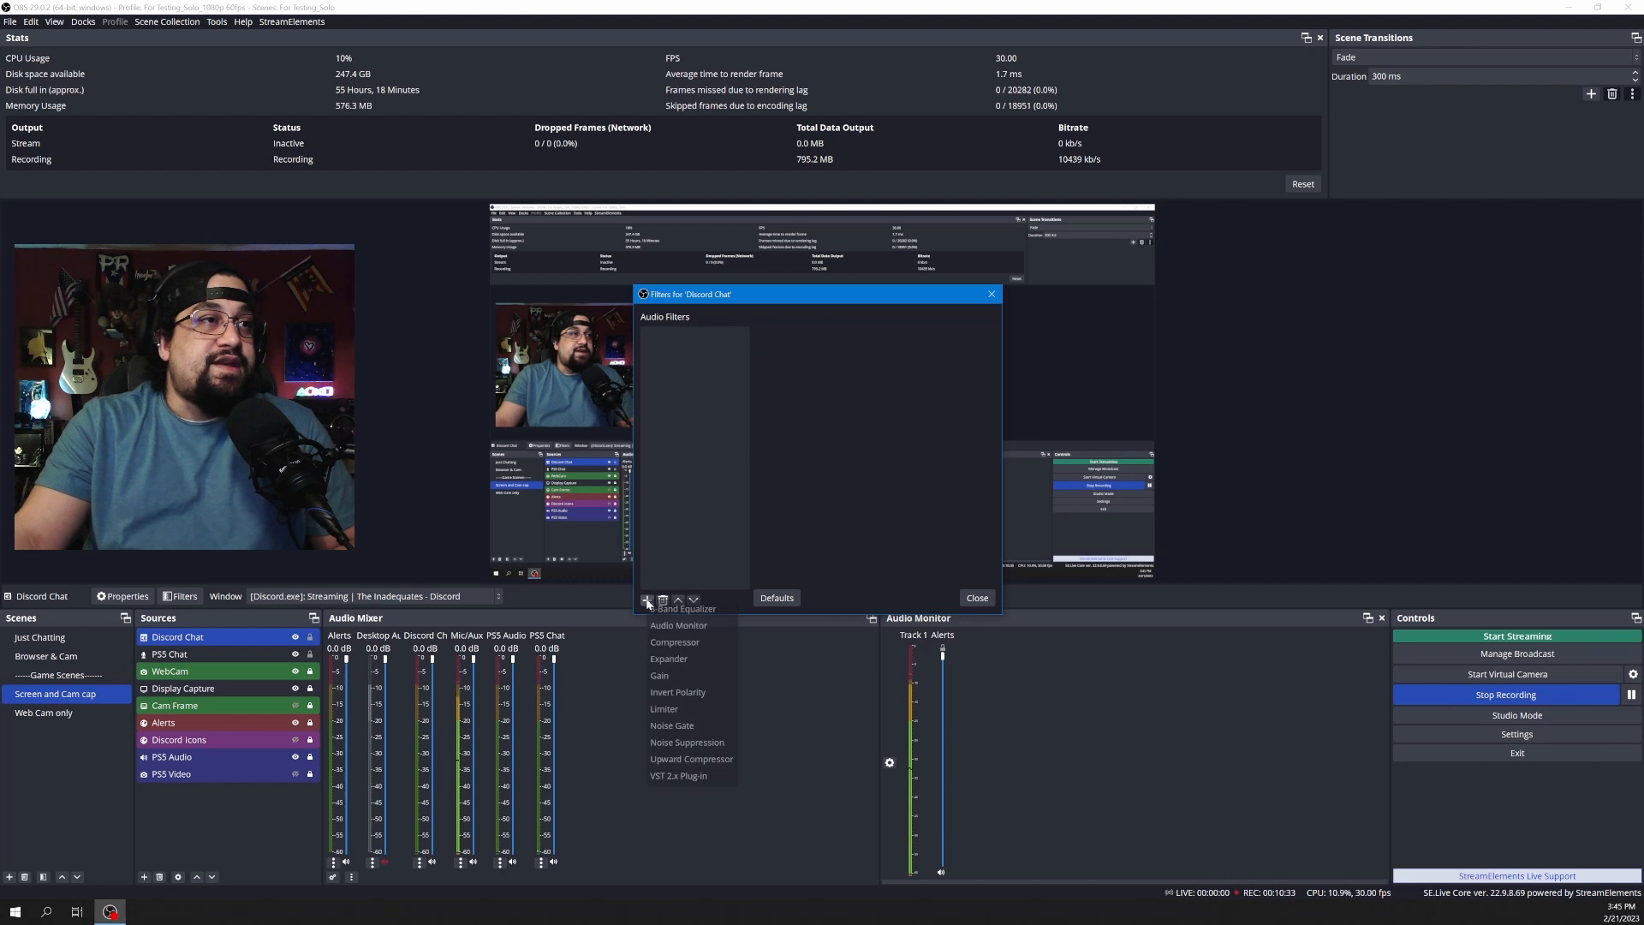
click(681, 711)
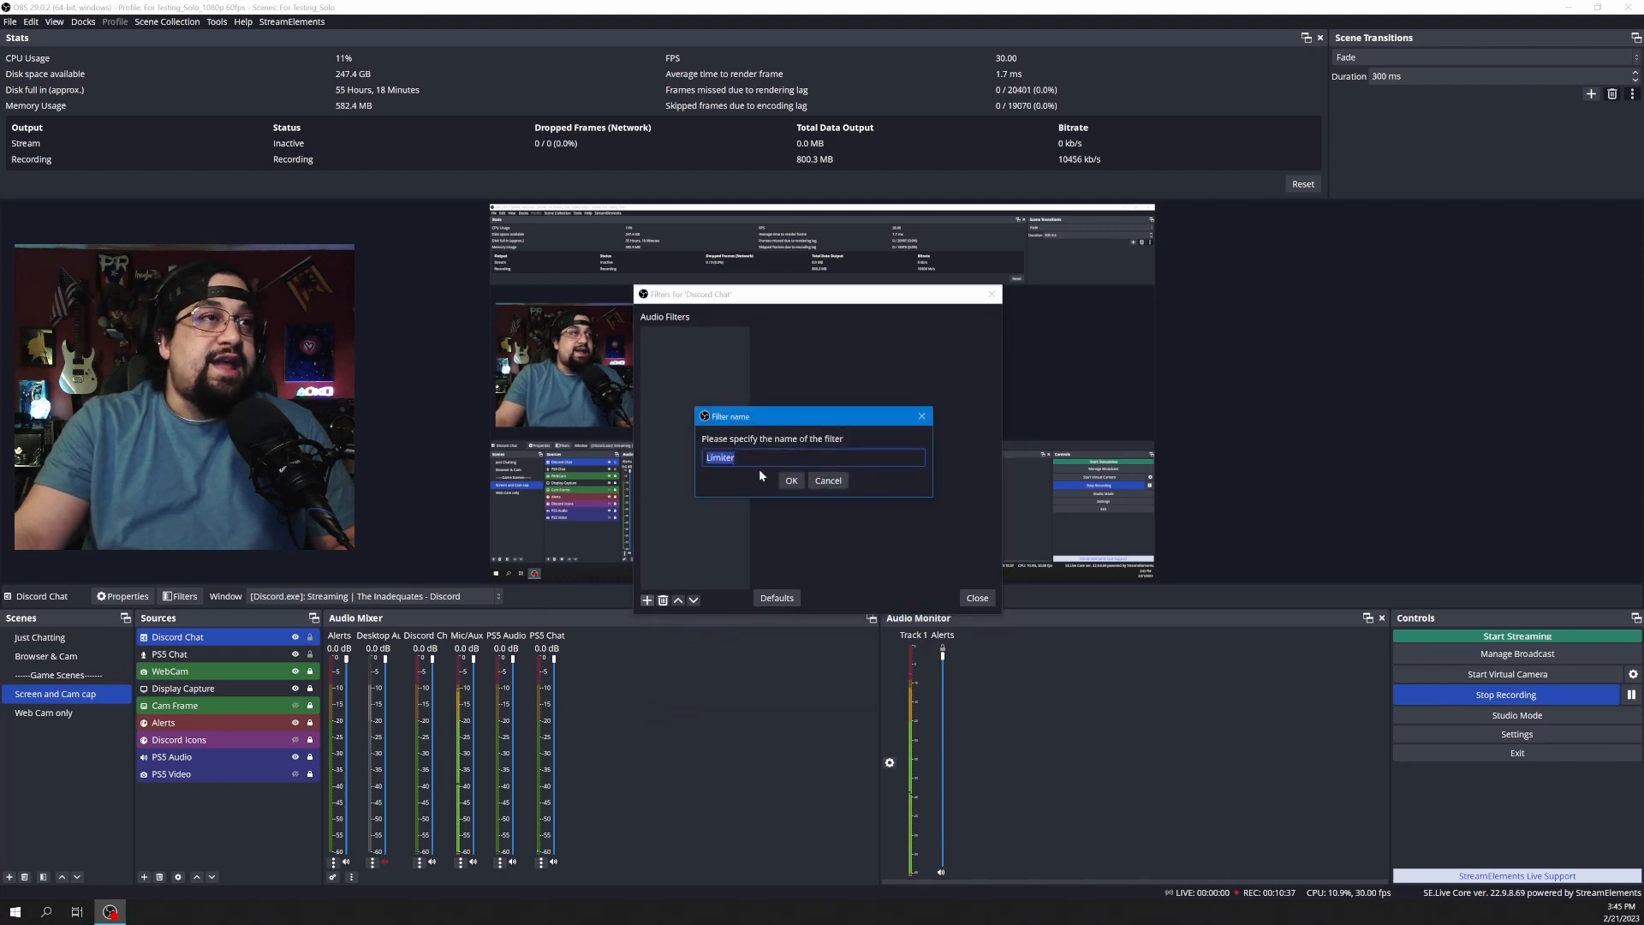
click(791, 481)
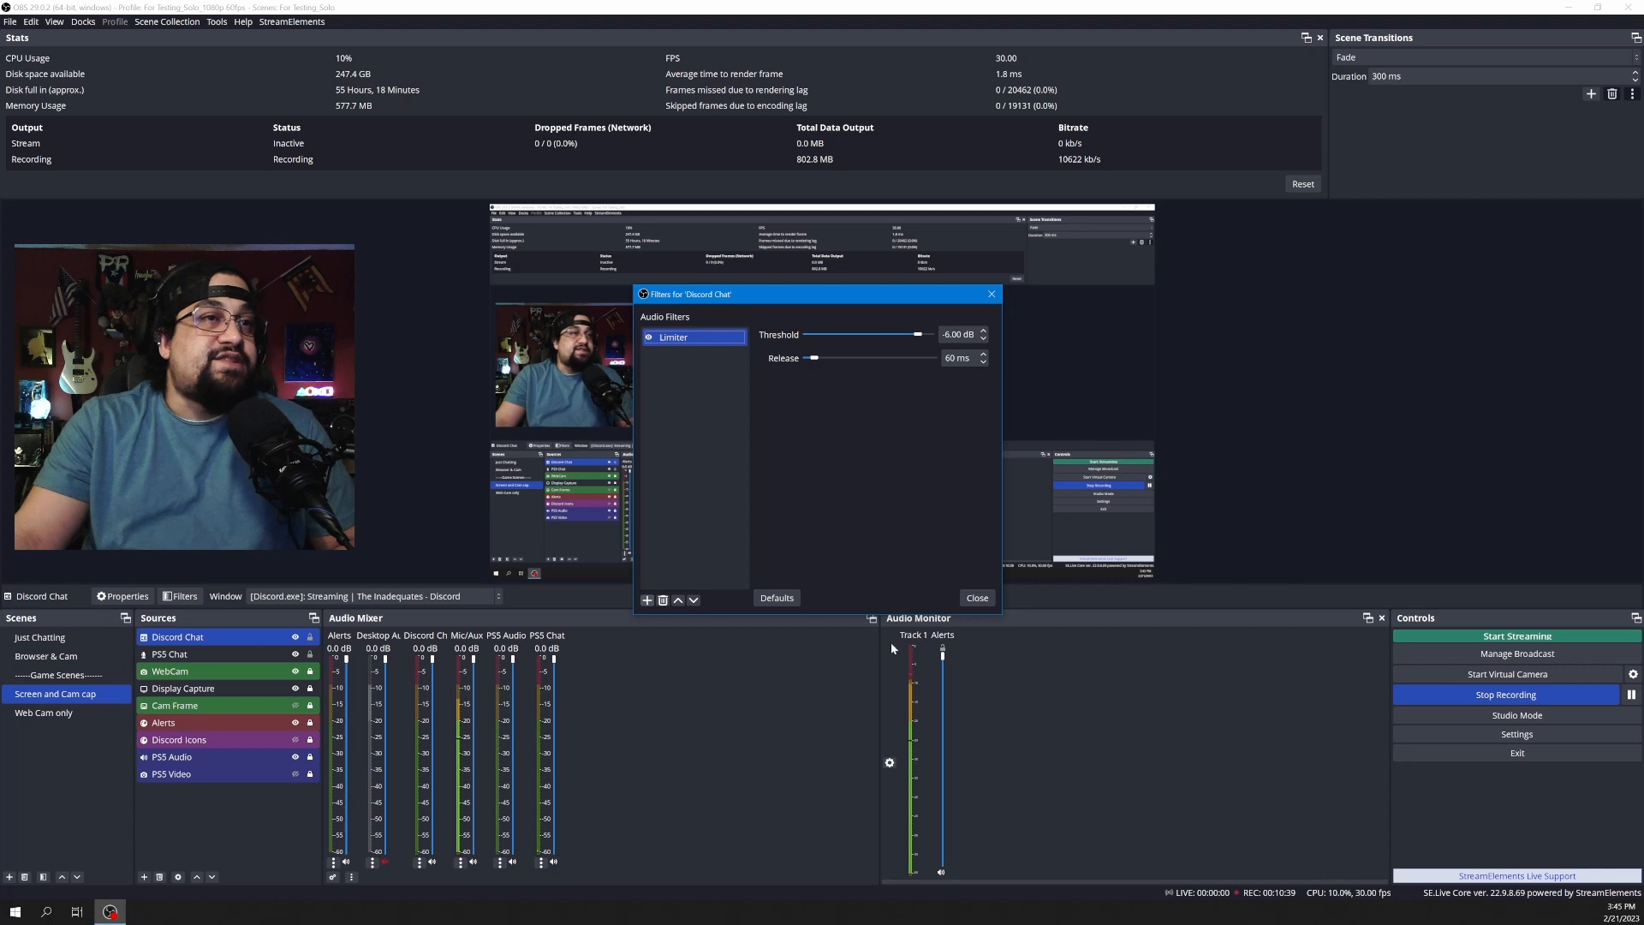
click(984, 599)
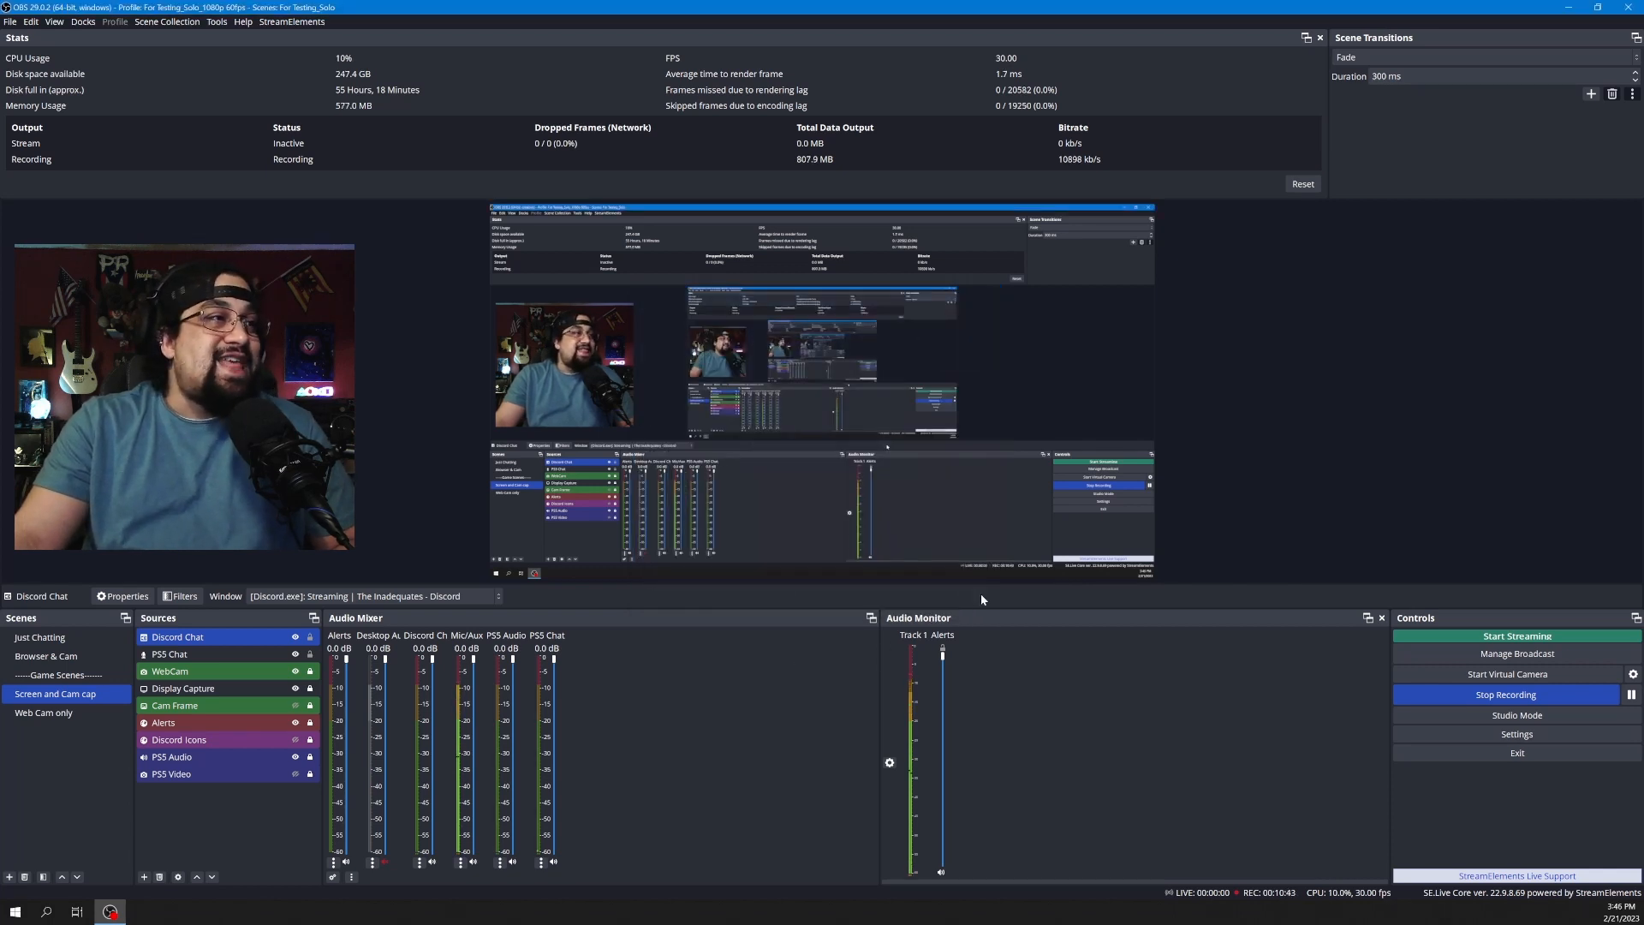
Add the existing iTunes audio source to the scene as an Application Audio Capture (BETA) source.
click(143, 877)
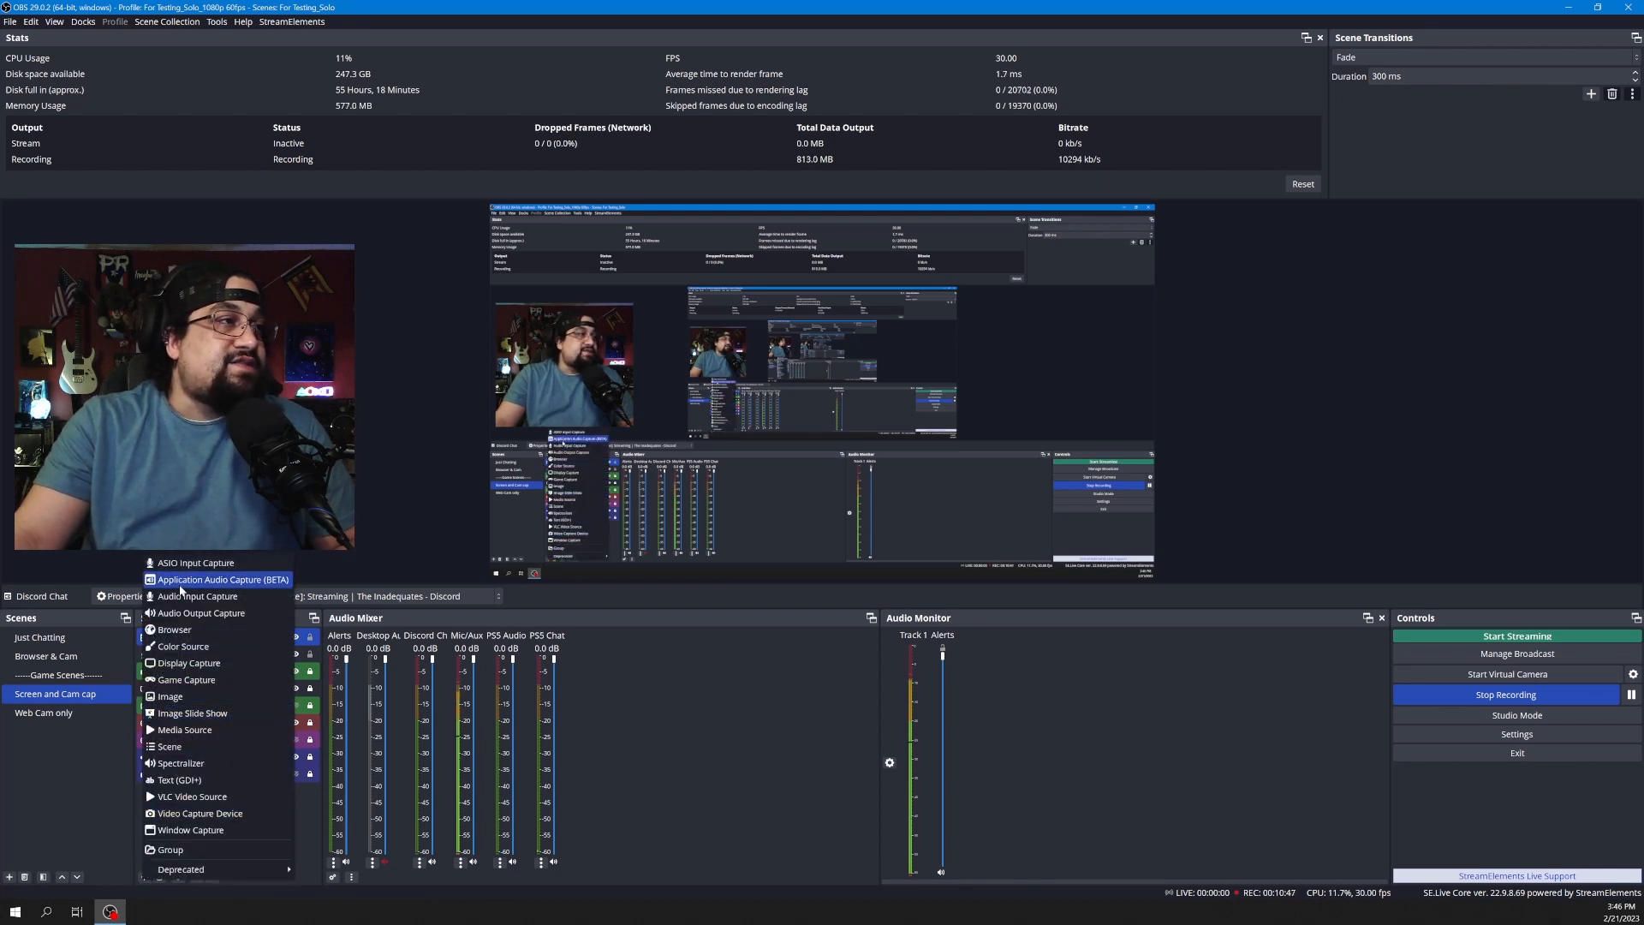
click(221, 581)
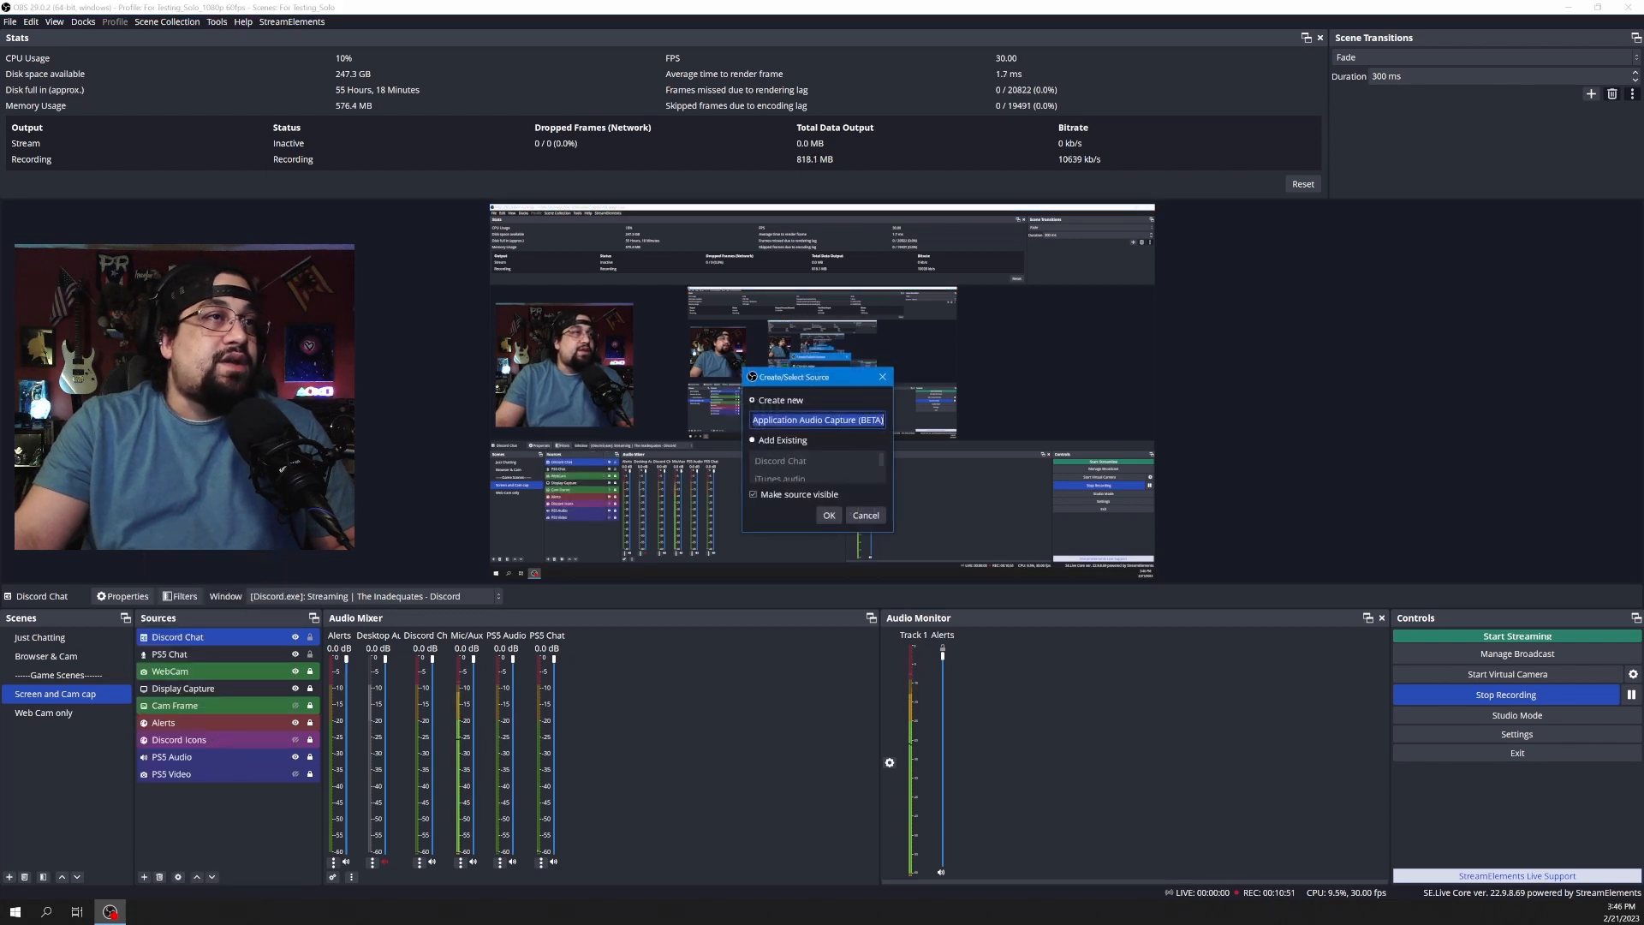
click(753, 441)
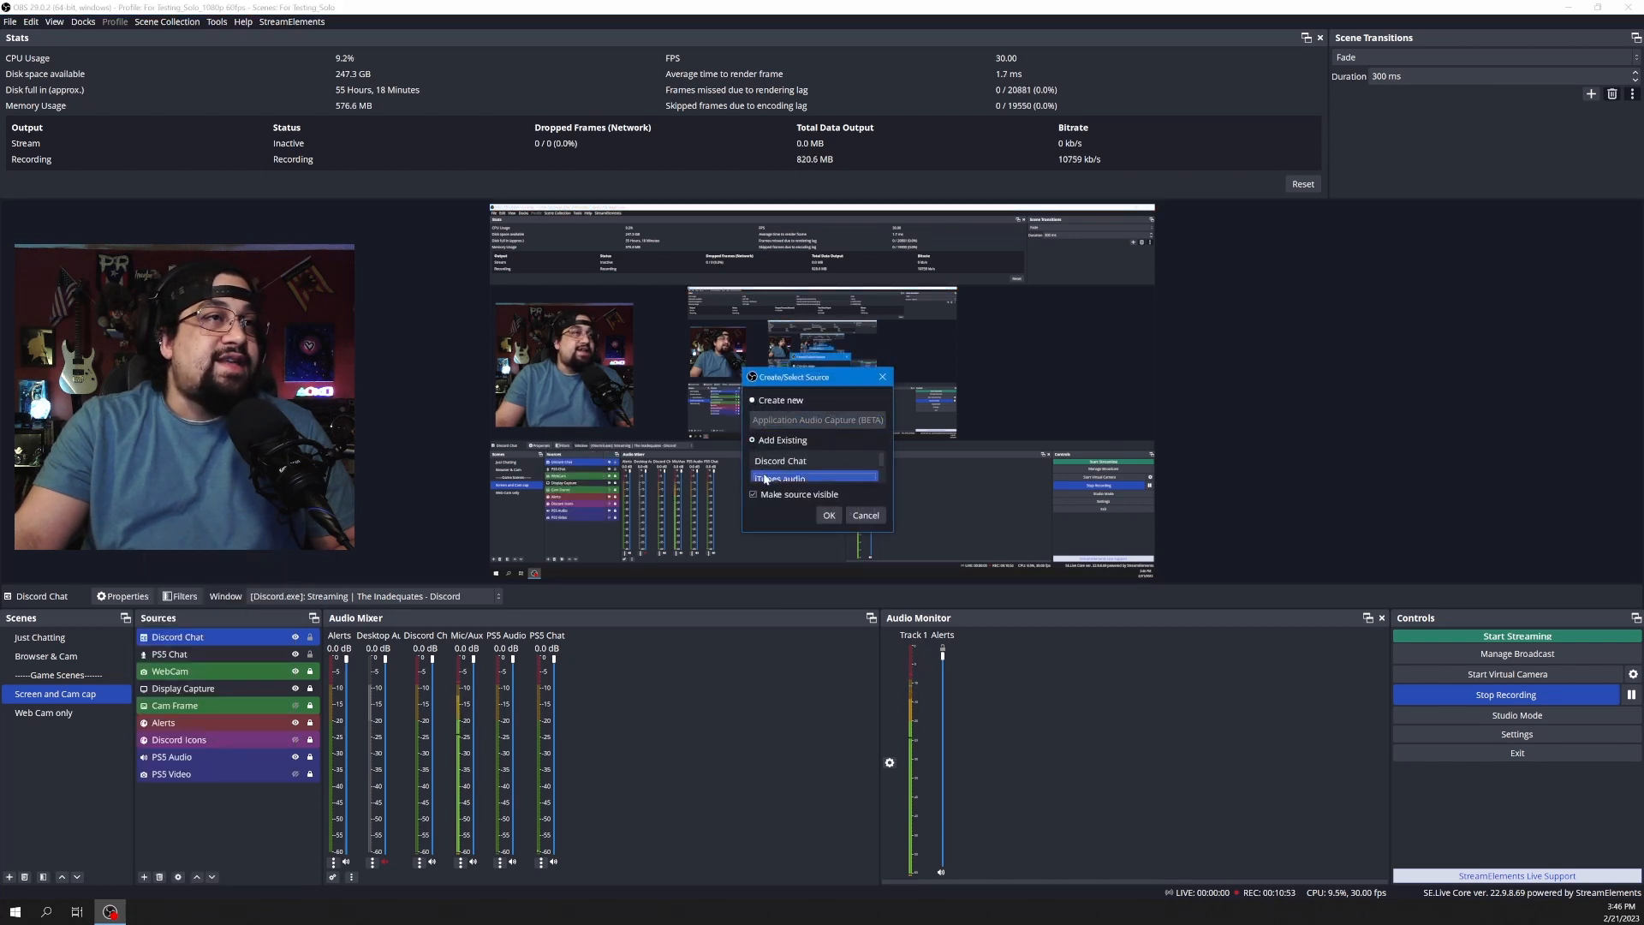
click(780, 478)
click(828, 516)
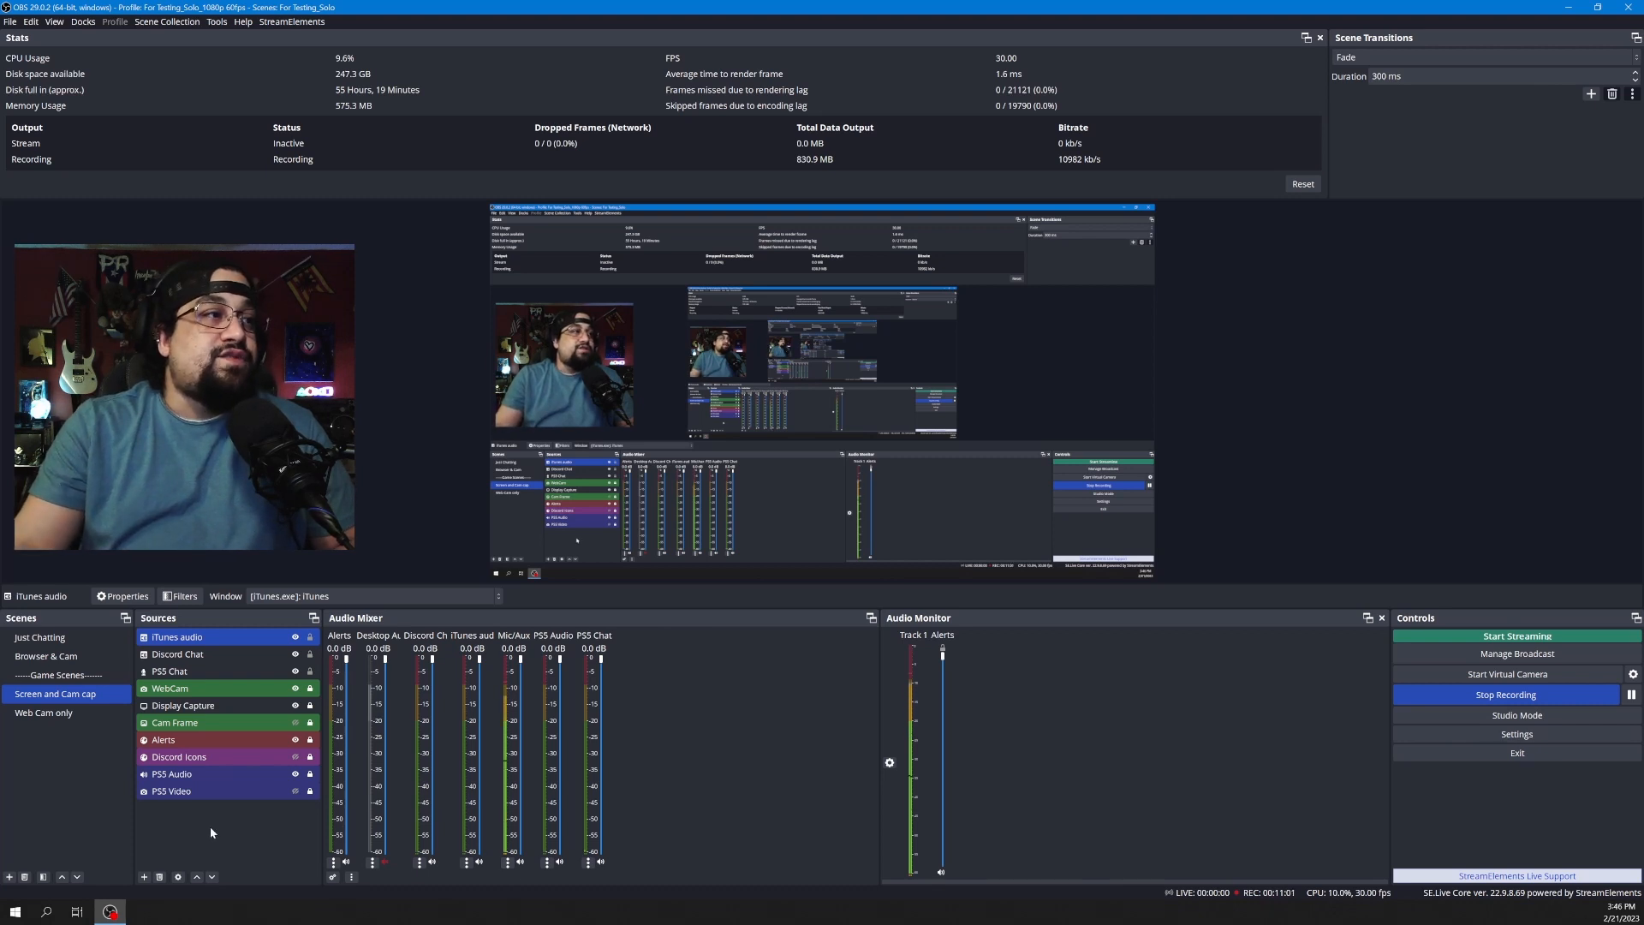
Add a new Audio Output Capture source named itune 2 with Digital Audio (HDMI) (High Definition Audio Device) as its device.
click(146, 876)
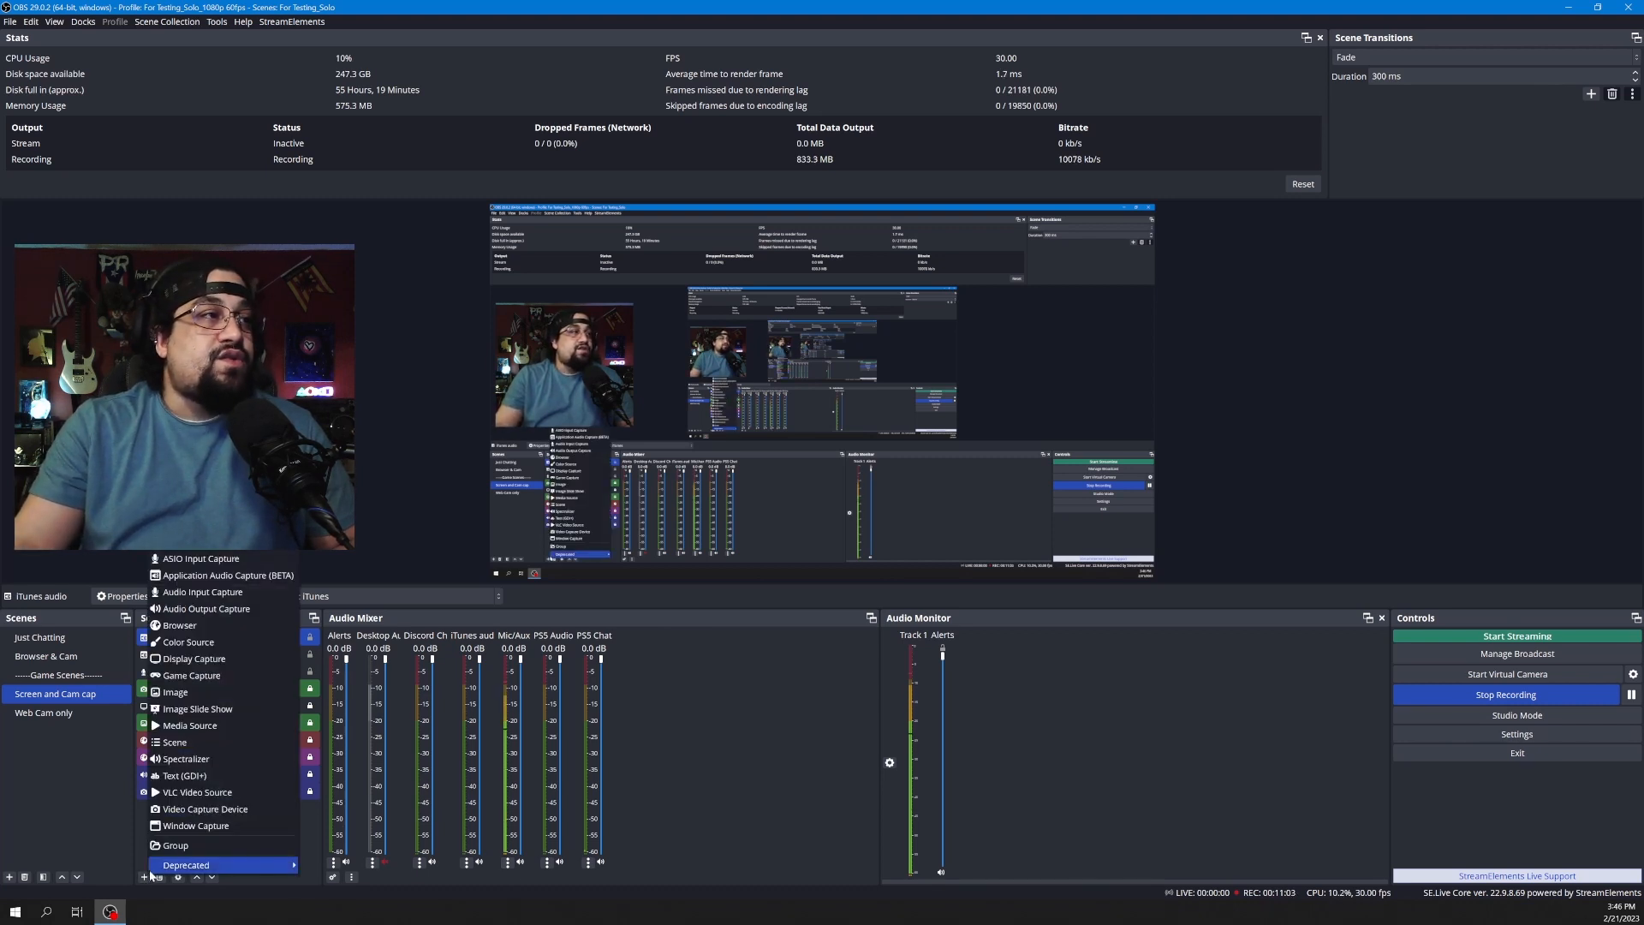
click(220, 610)
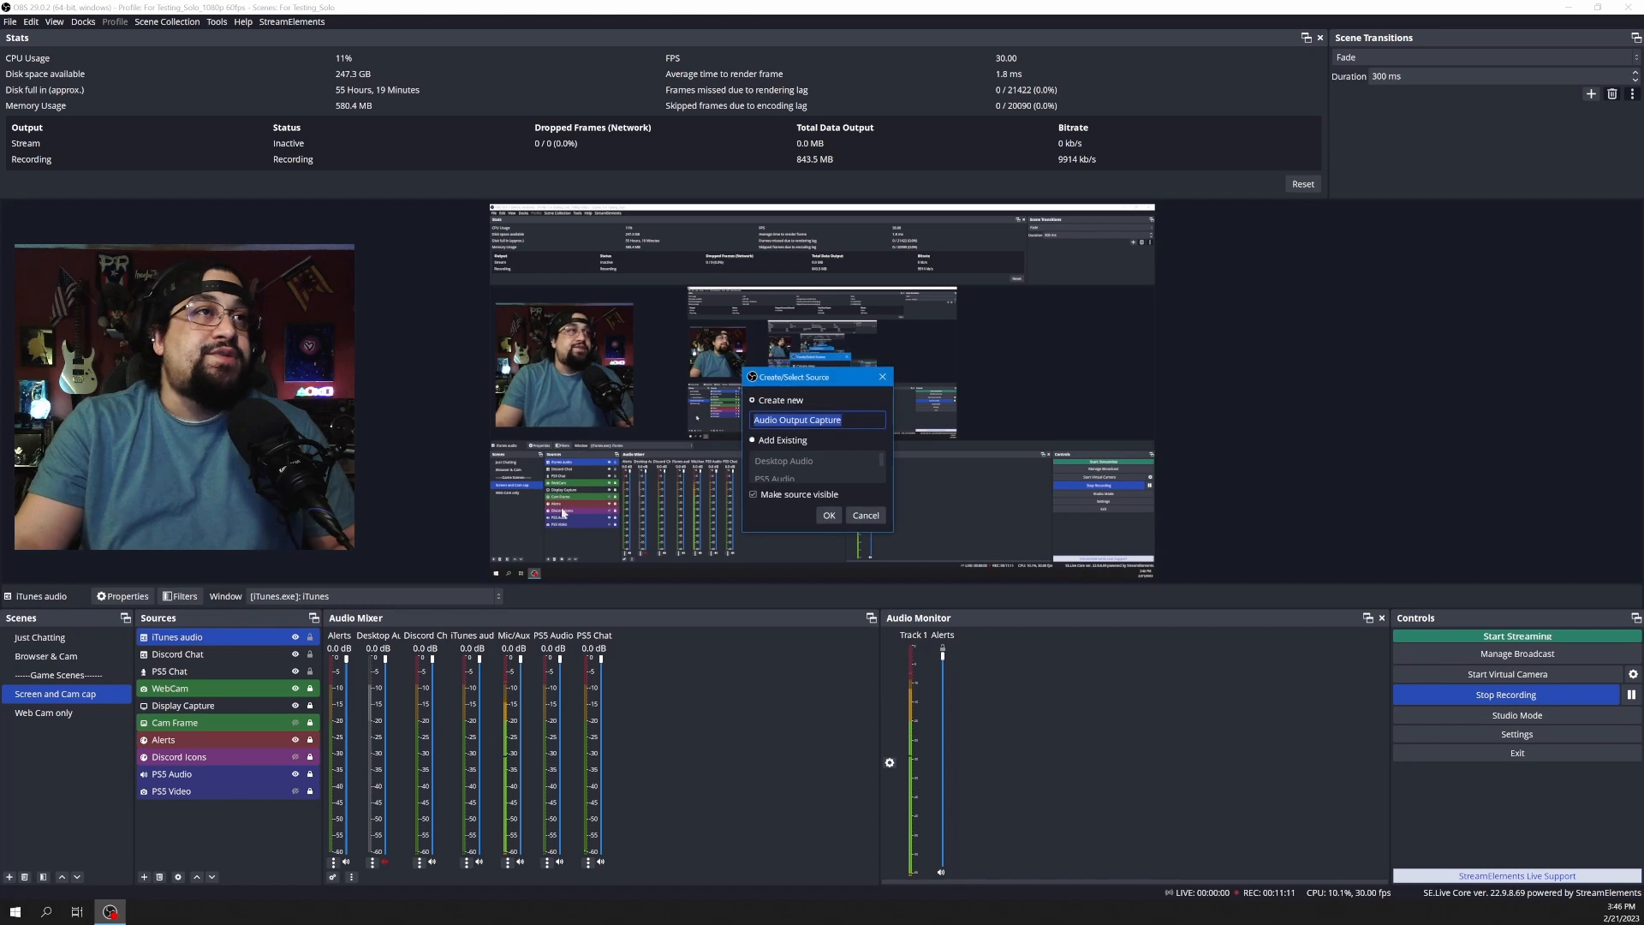
text(i)
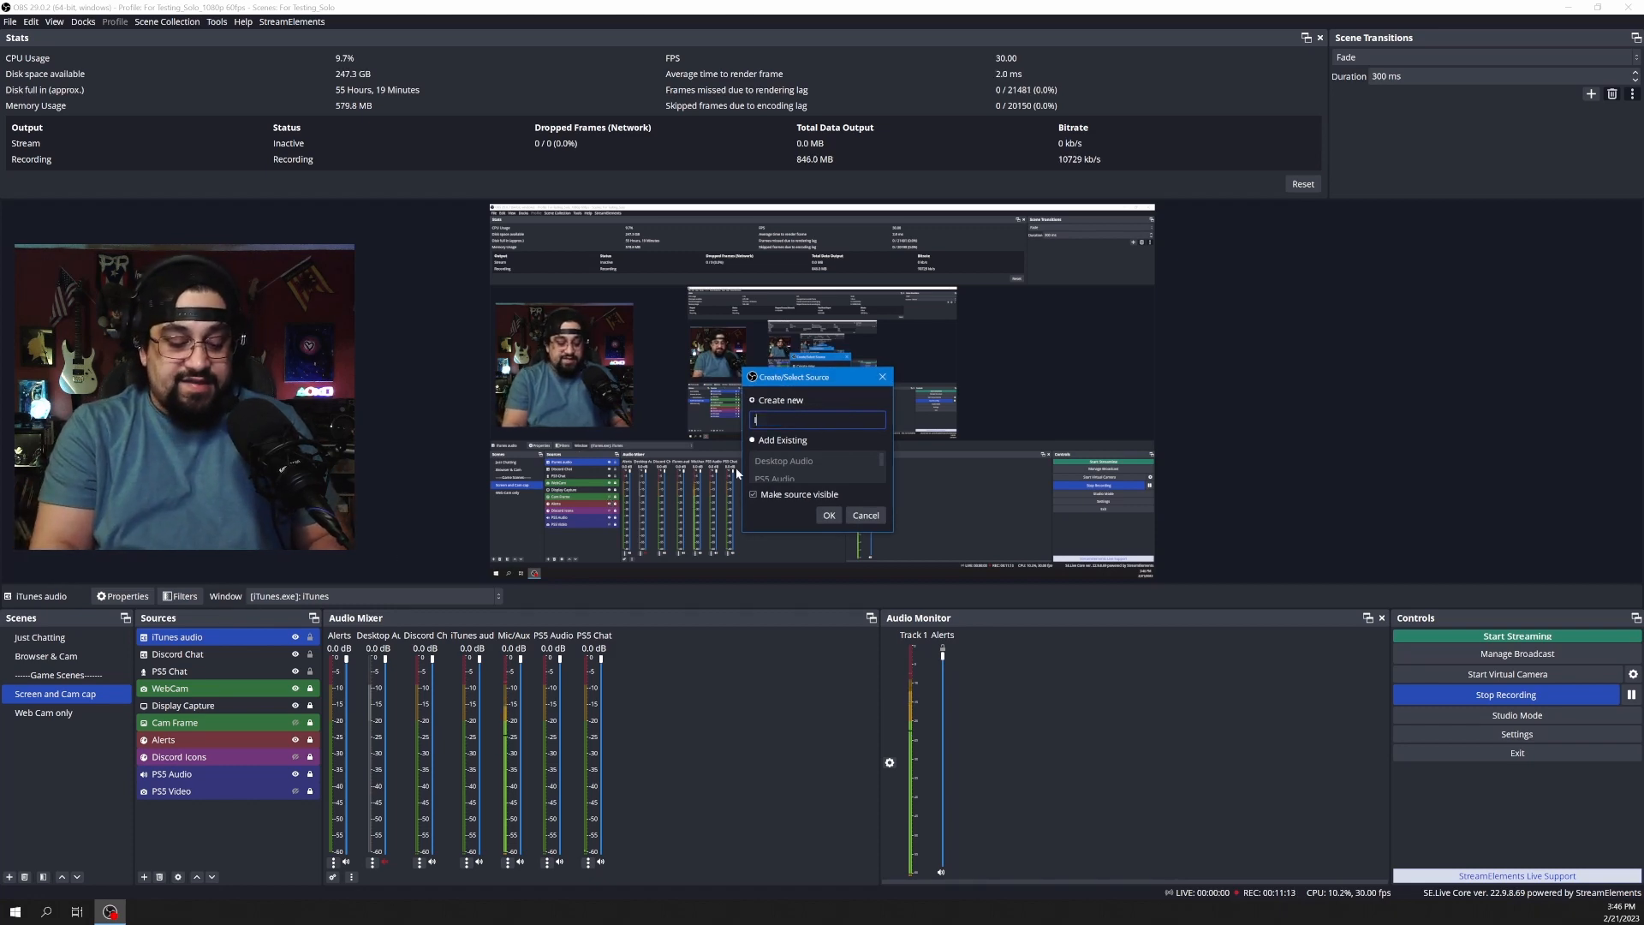
text(tune 2)
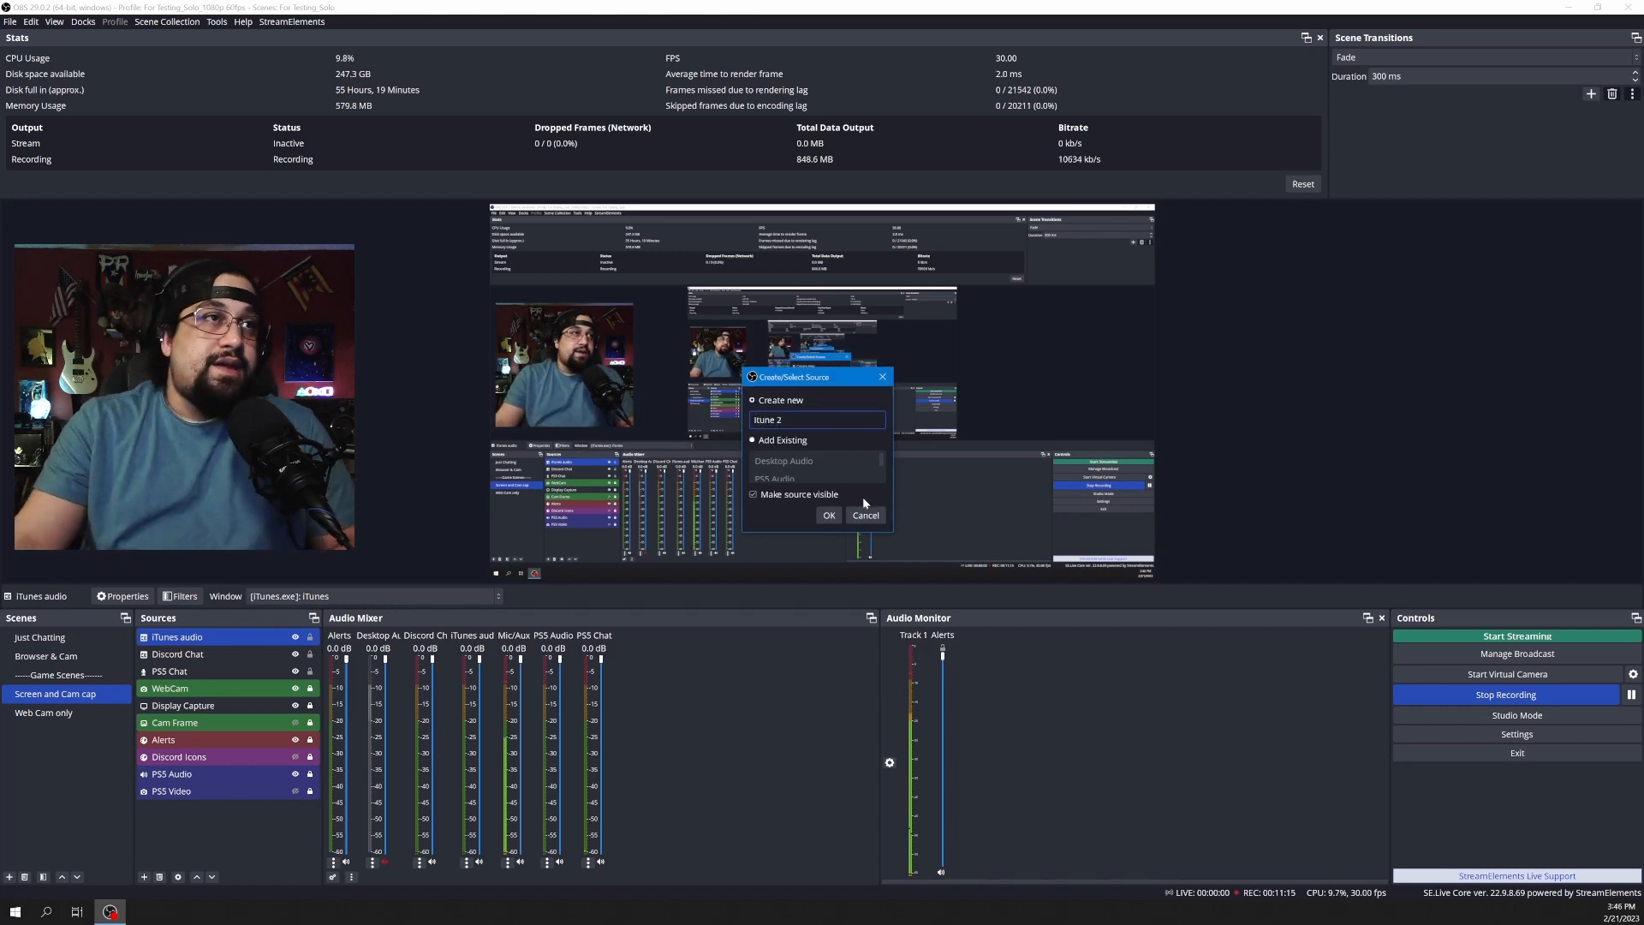
key(Return)
click(788, 160)
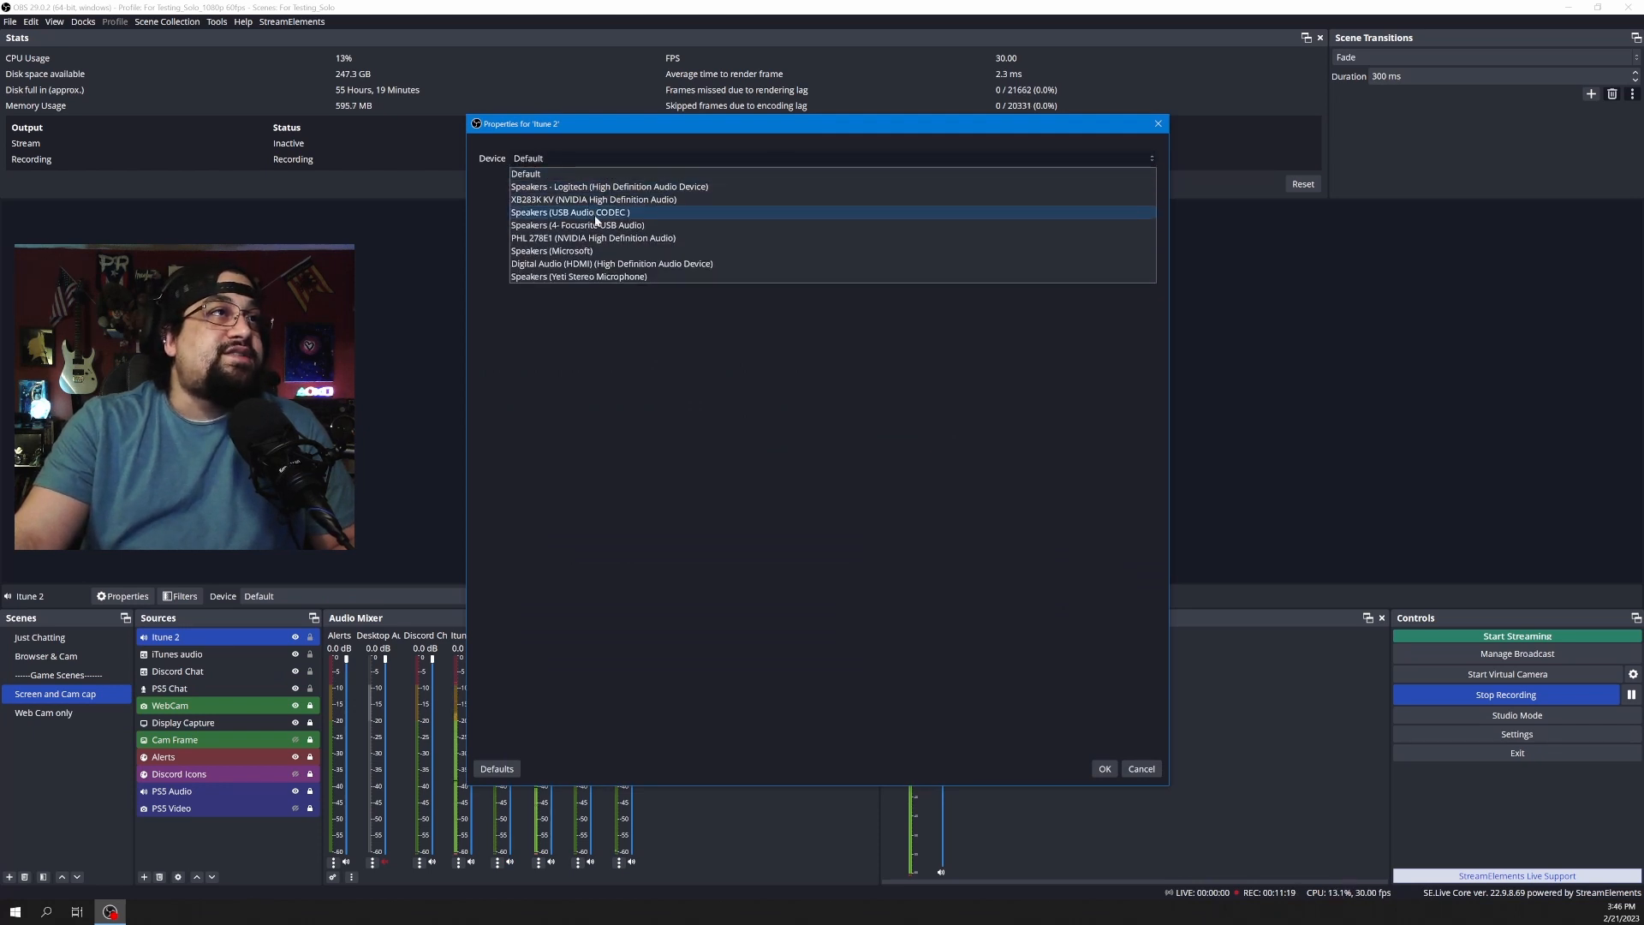
click(577, 265)
click(1103, 768)
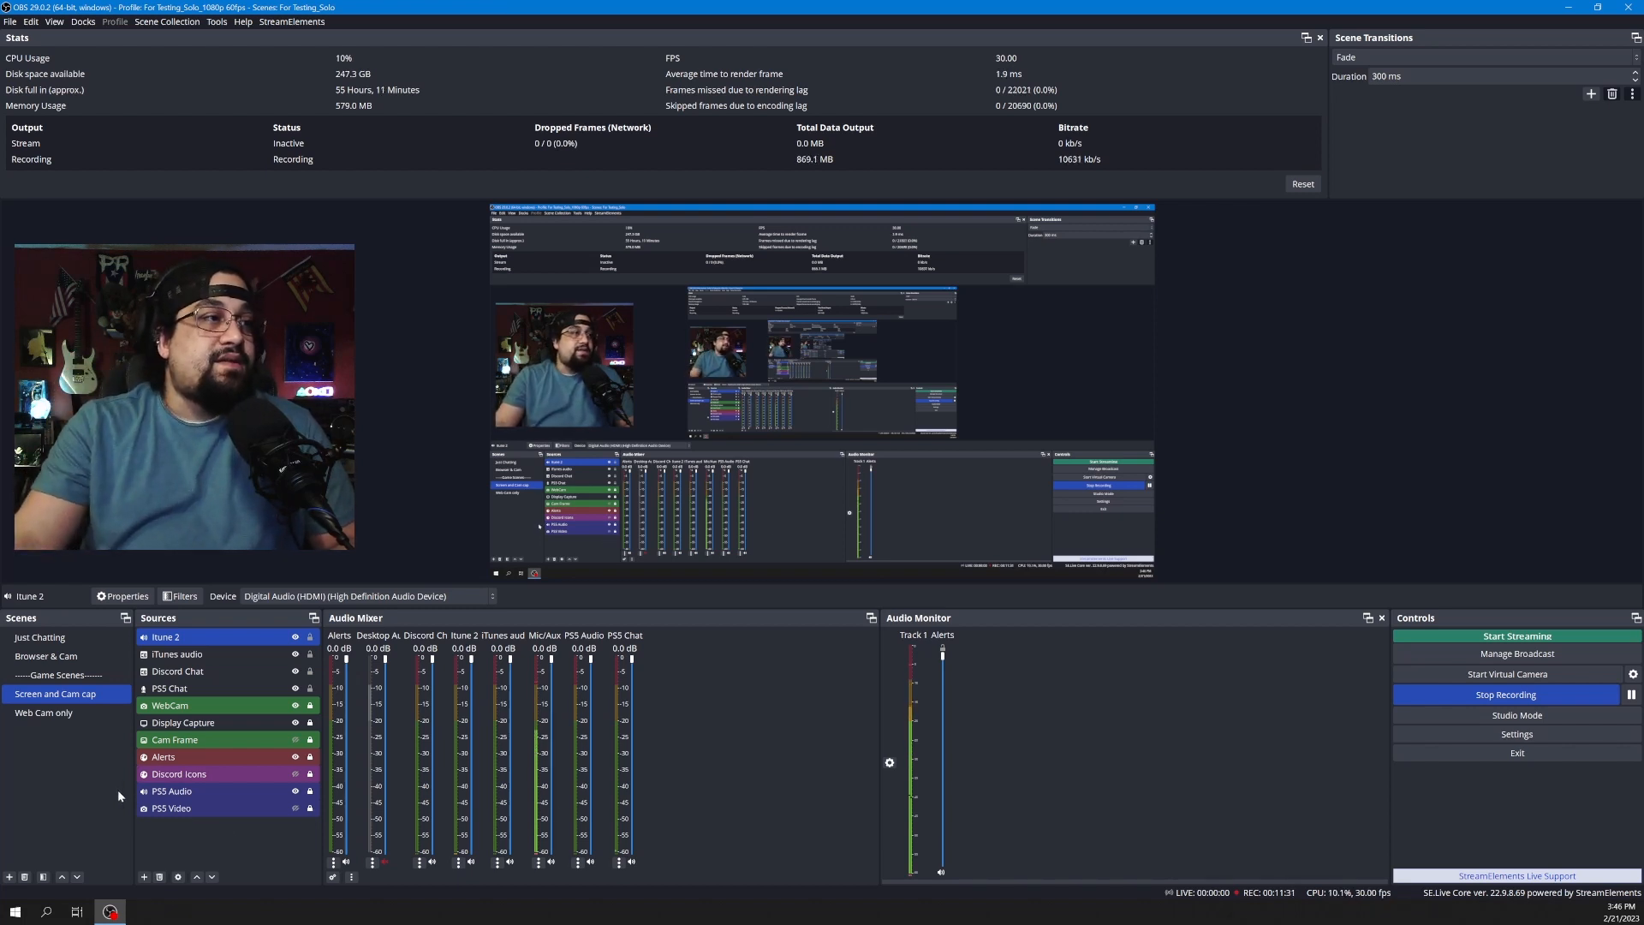
Remove the itune 2 source from the Screen and Cam cap scene.
click(160, 877)
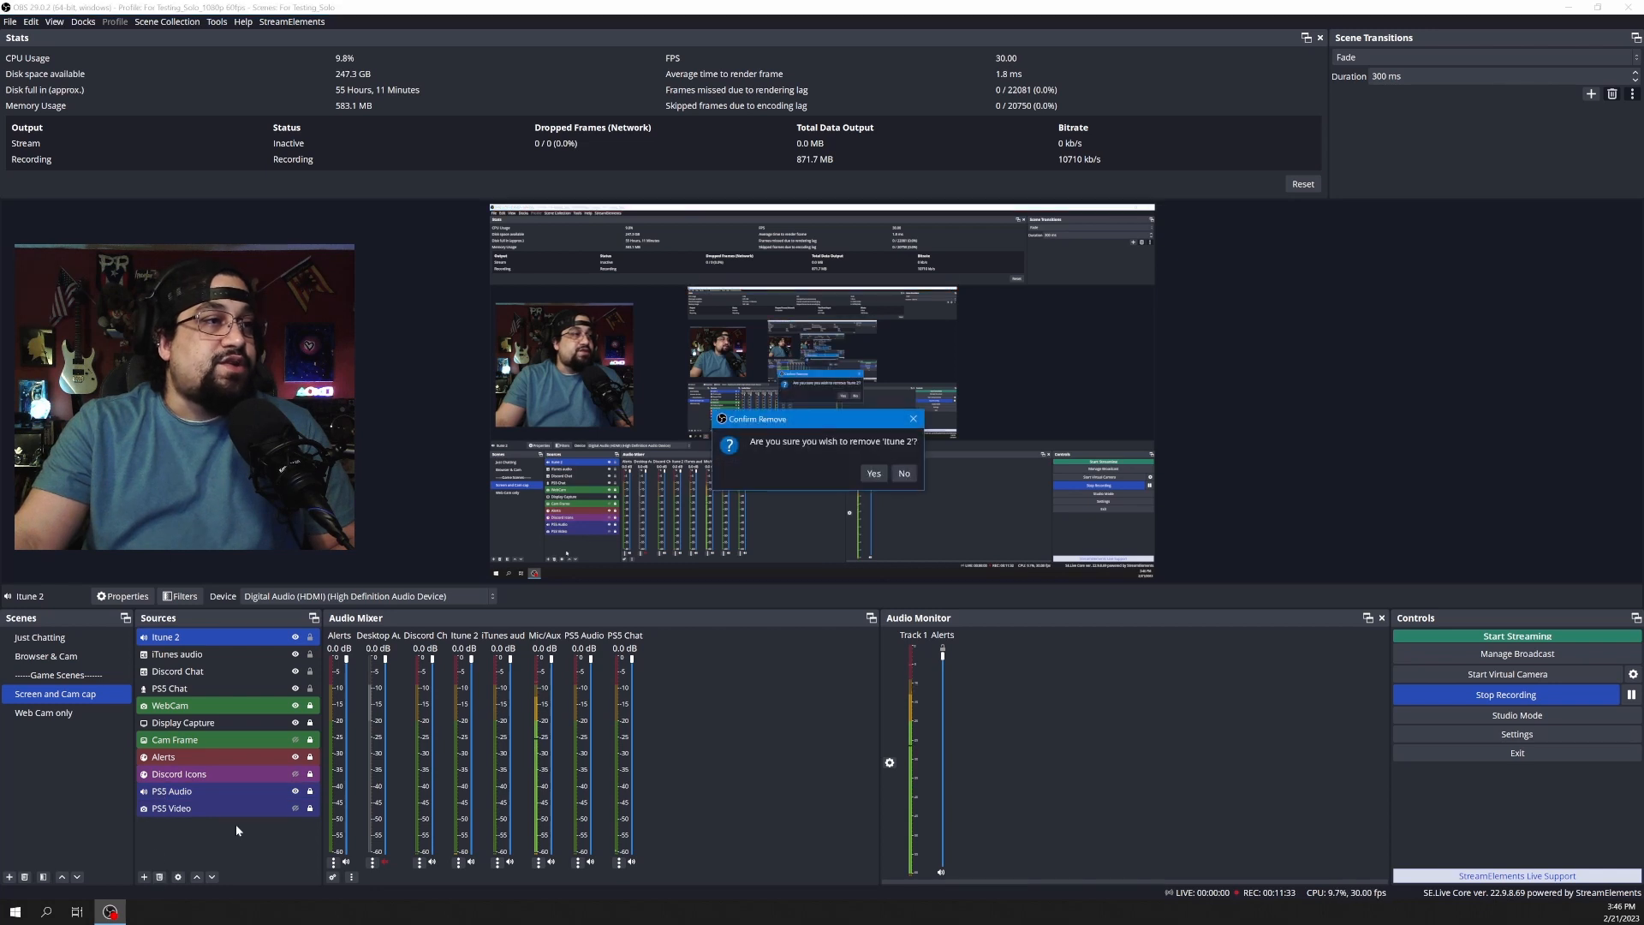
click(873, 474)
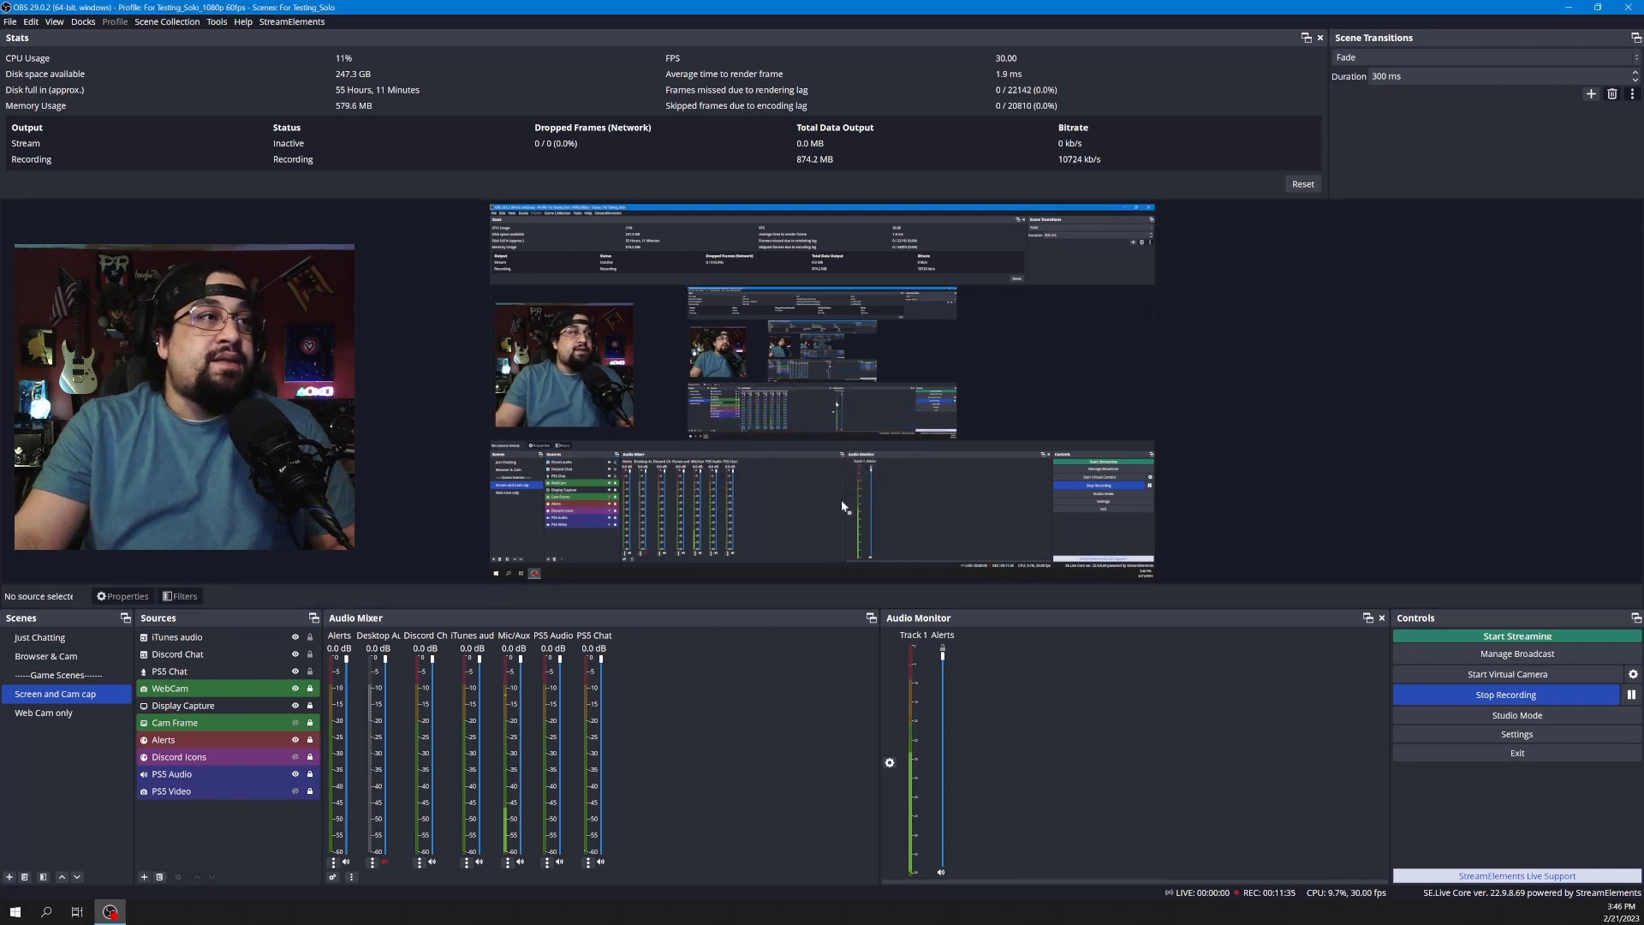
Move the PS5 Chat source down between PS5 Audio and PS5 Video and give it the same blue color.
click(229, 675)
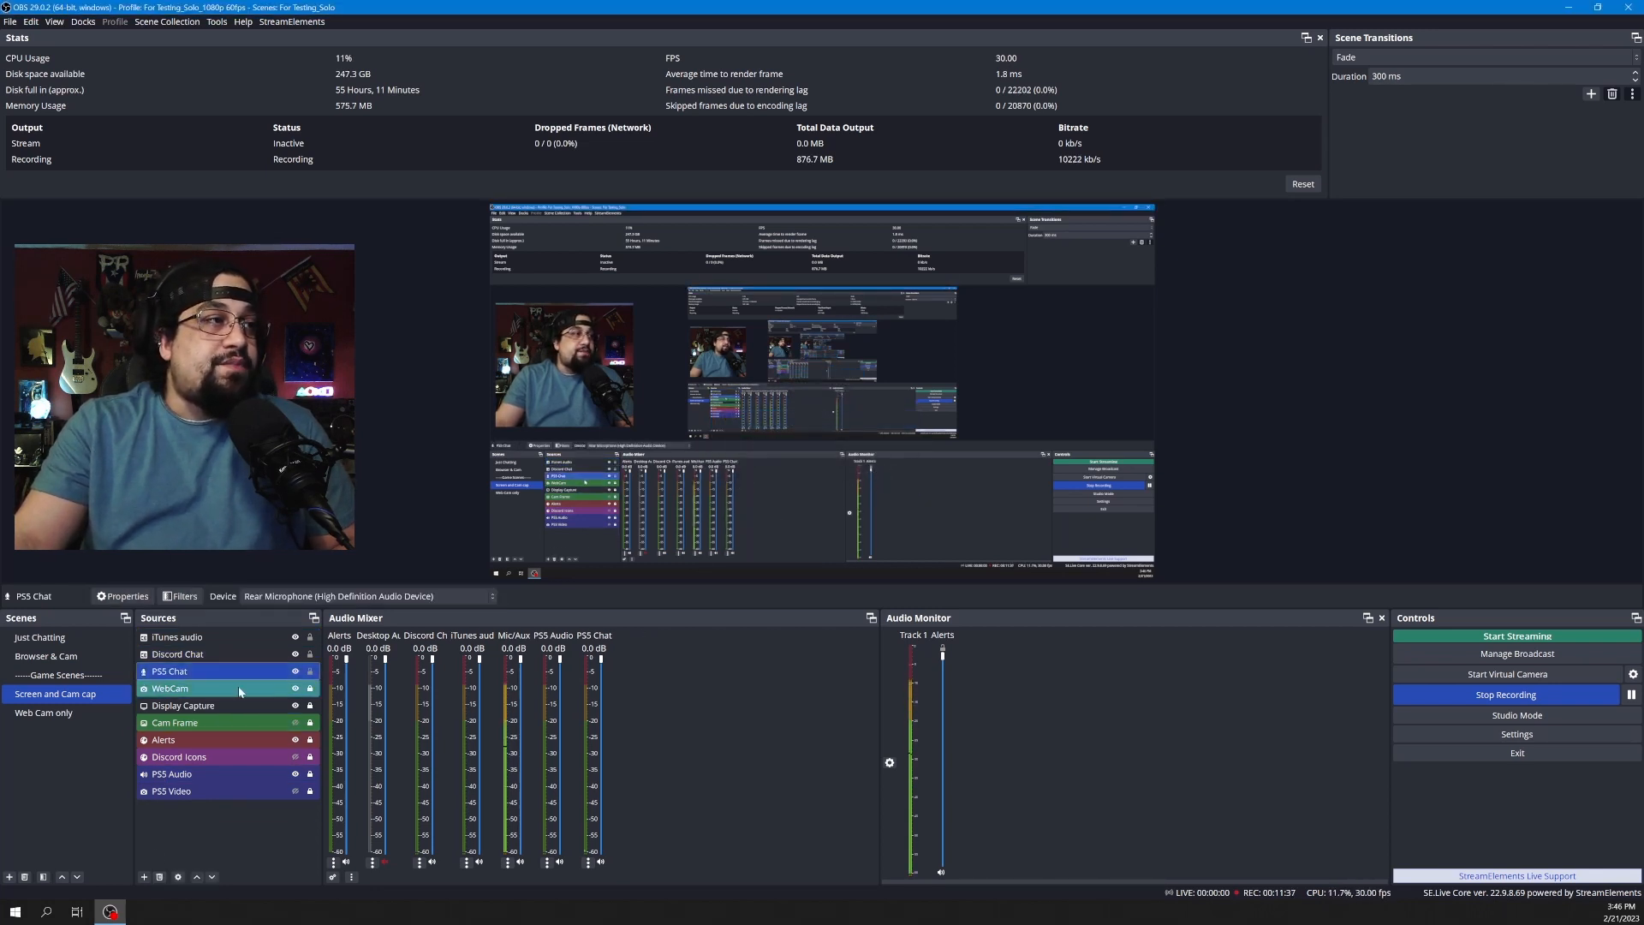
click(212, 877)
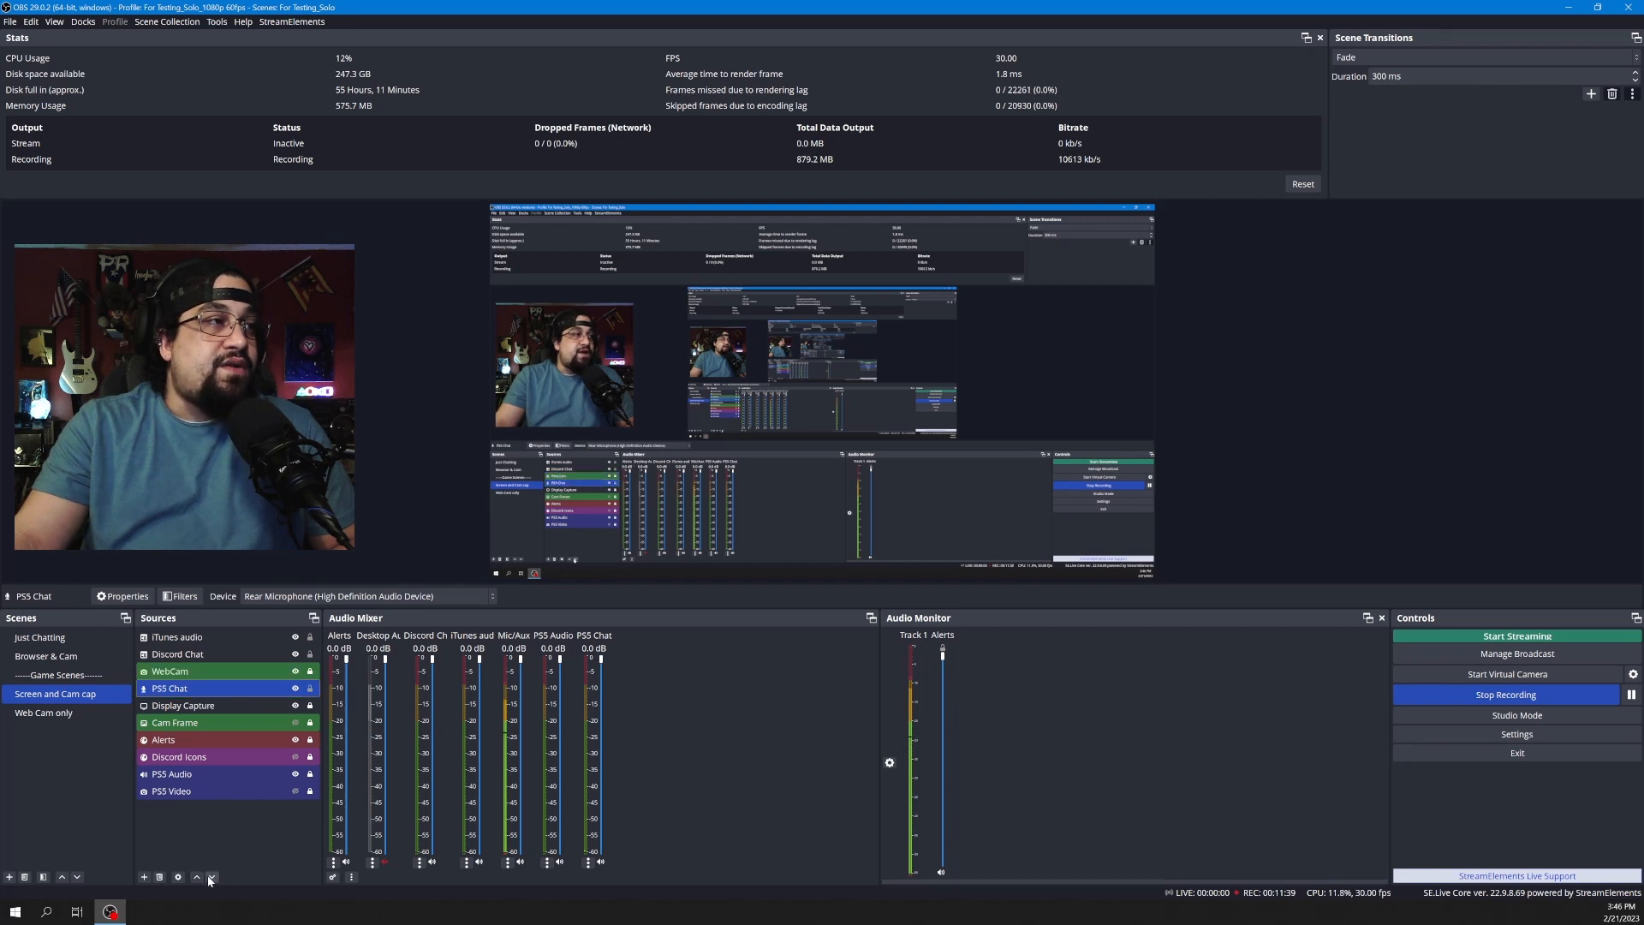
click(212, 877)
click(212, 876)
click(211, 877)
click(212, 877)
click(211, 877)
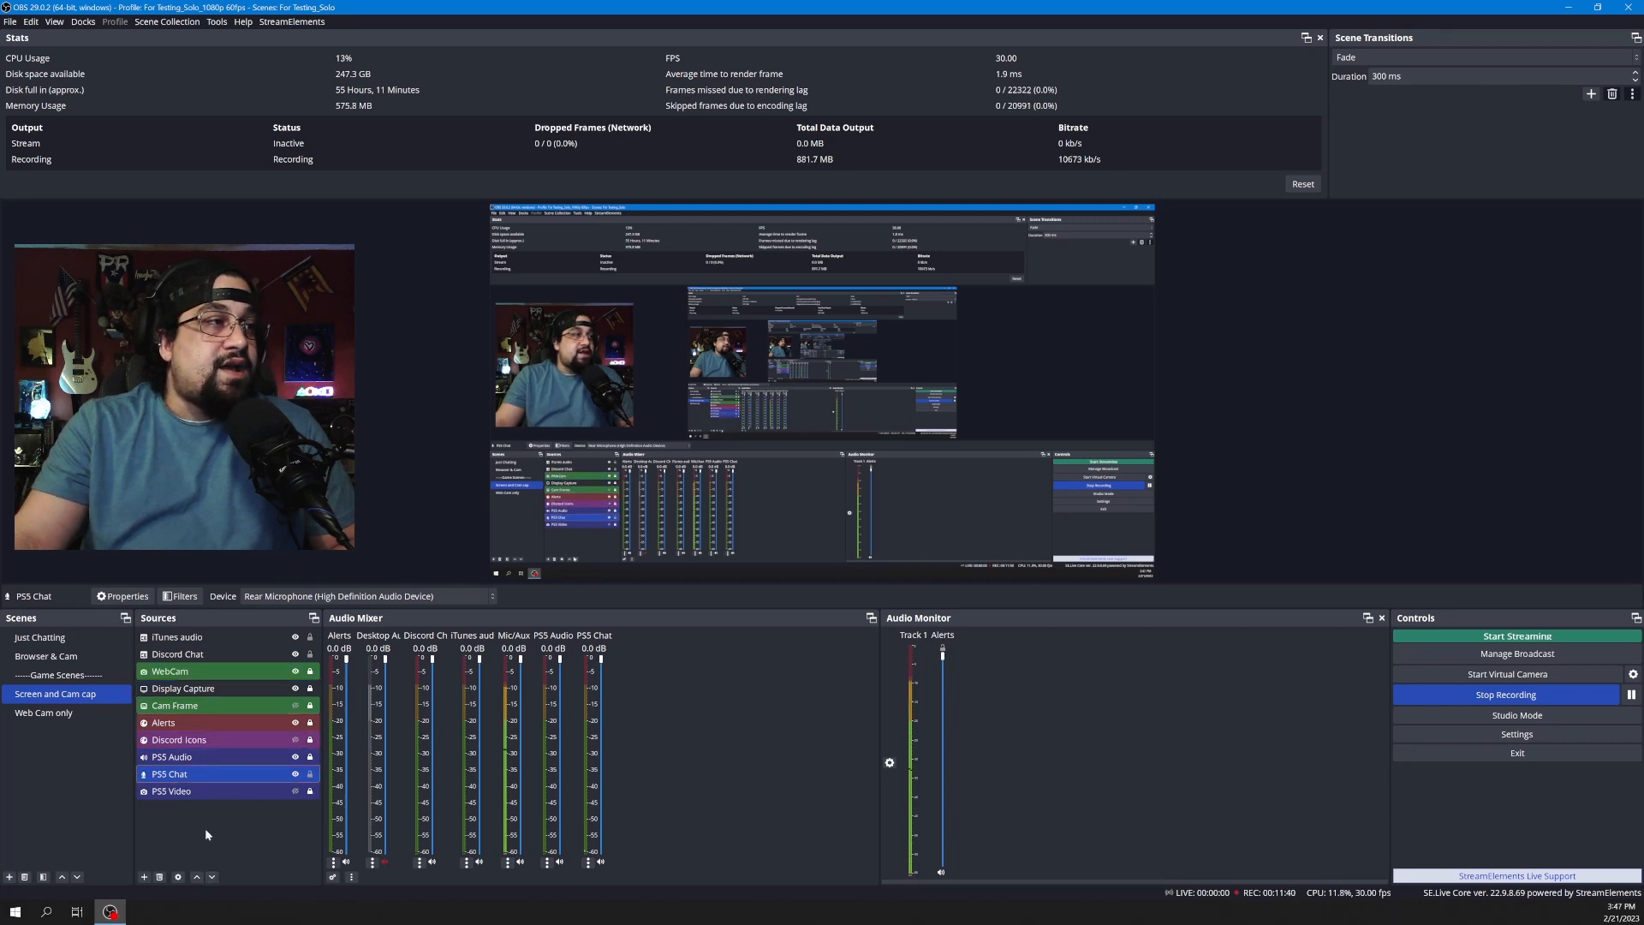
right_click(195, 775)
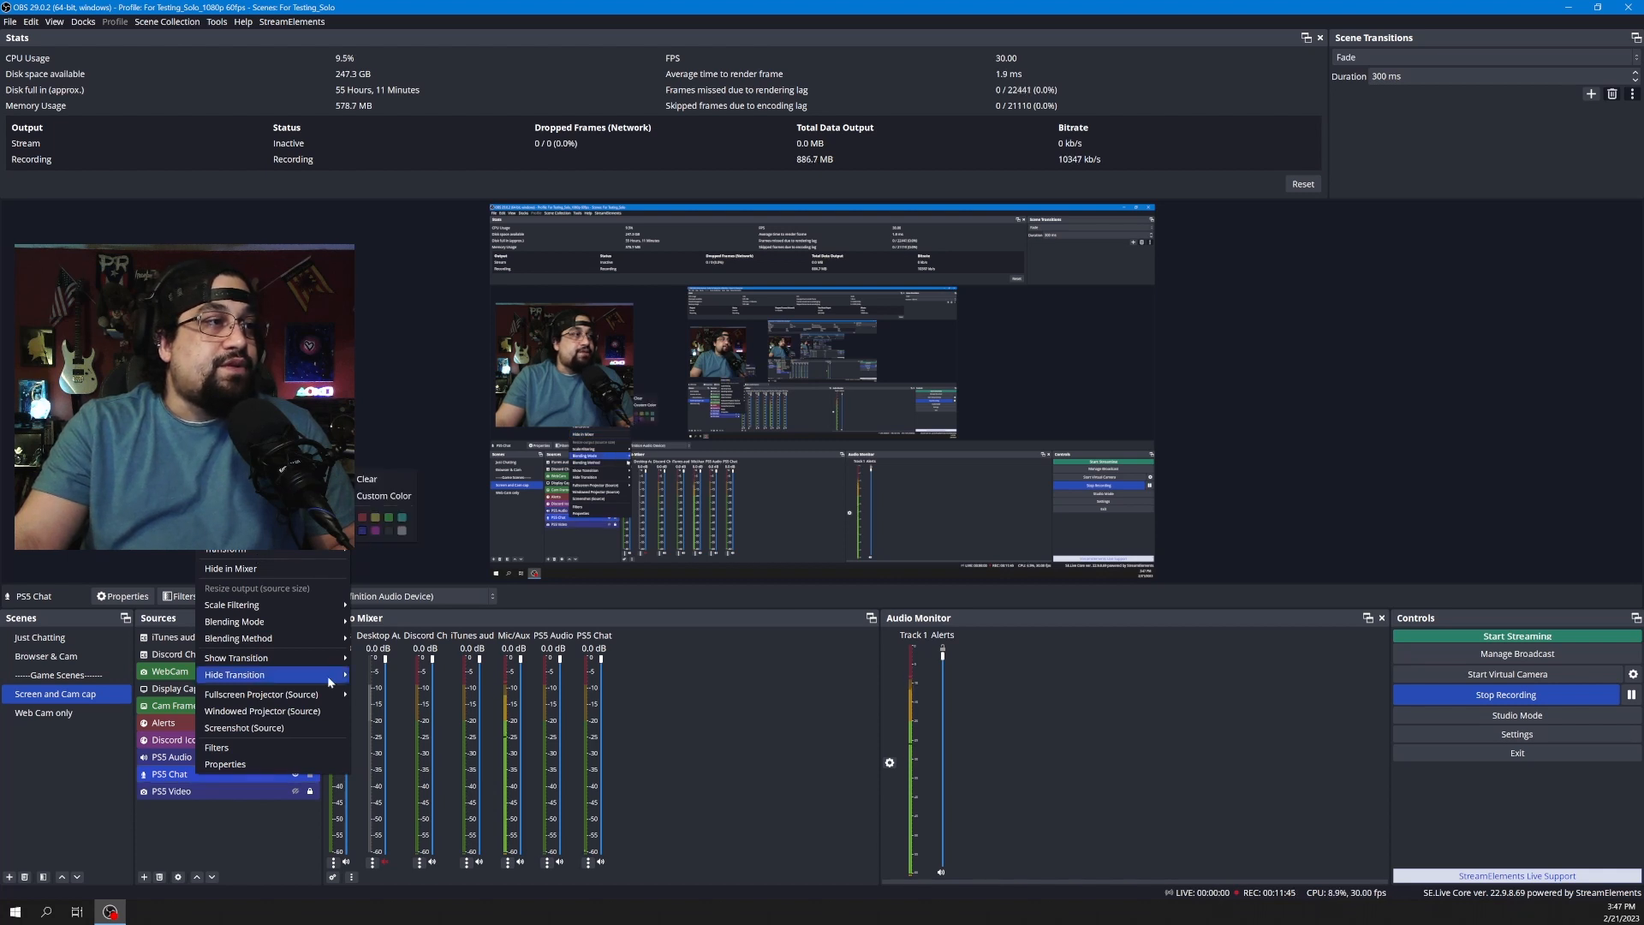
click(258, 845)
Move the Discord Chat source down to just above Discord Icons and give it the same purple color.
click(228, 653)
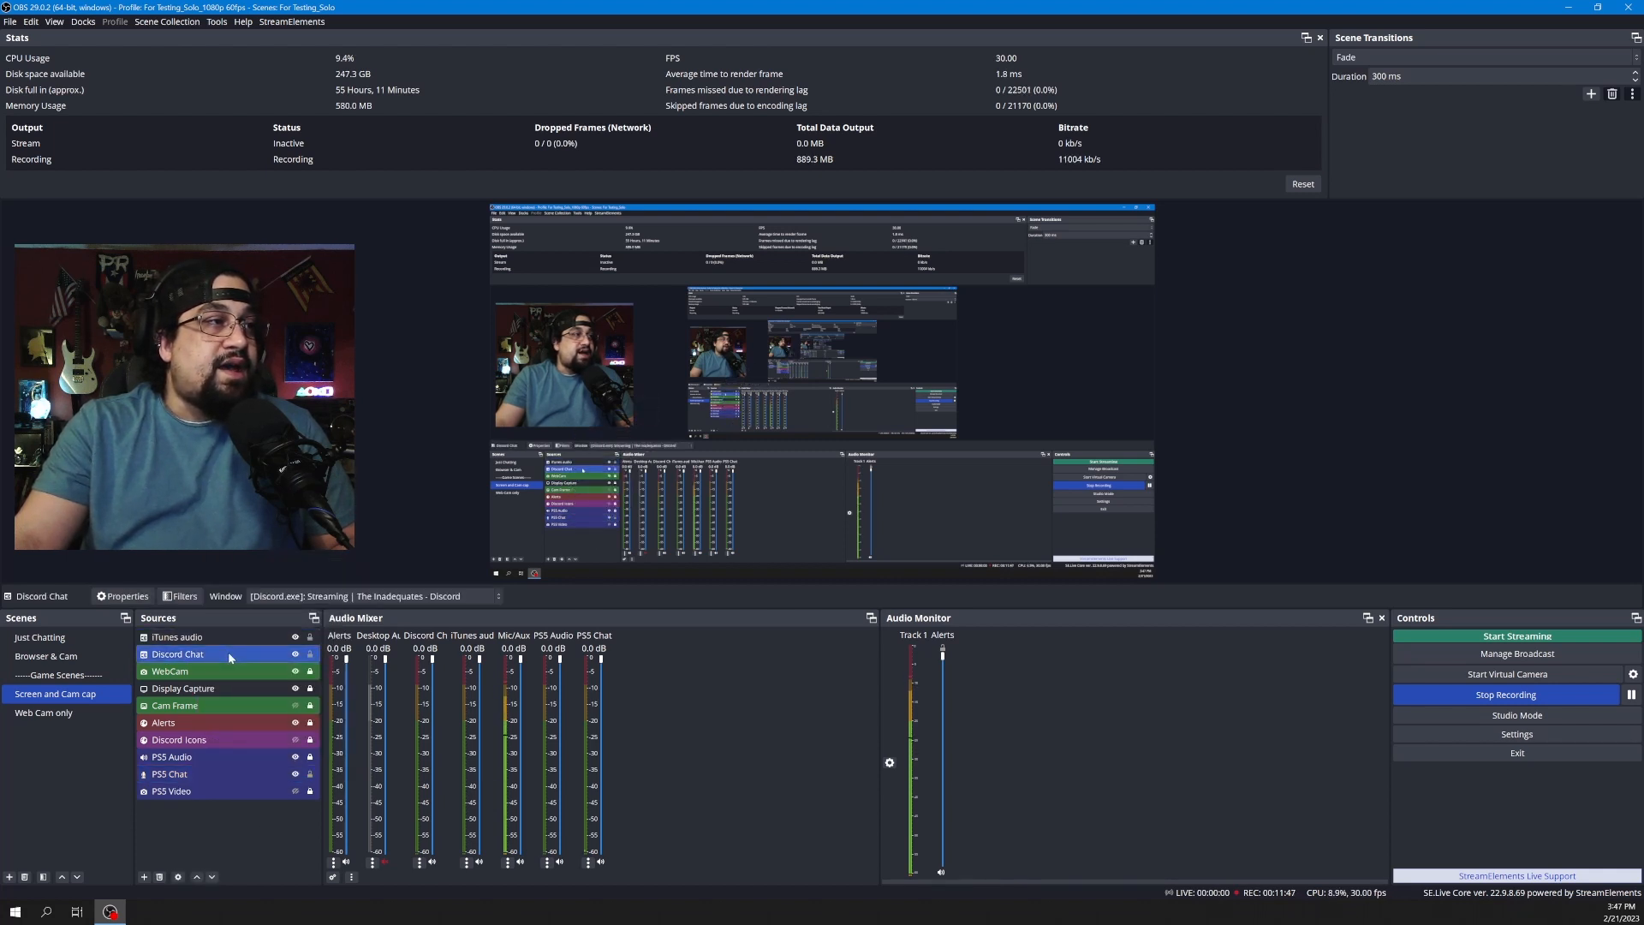
click(212, 877)
click(212, 877)
click(212, 877)
click(212, 877)
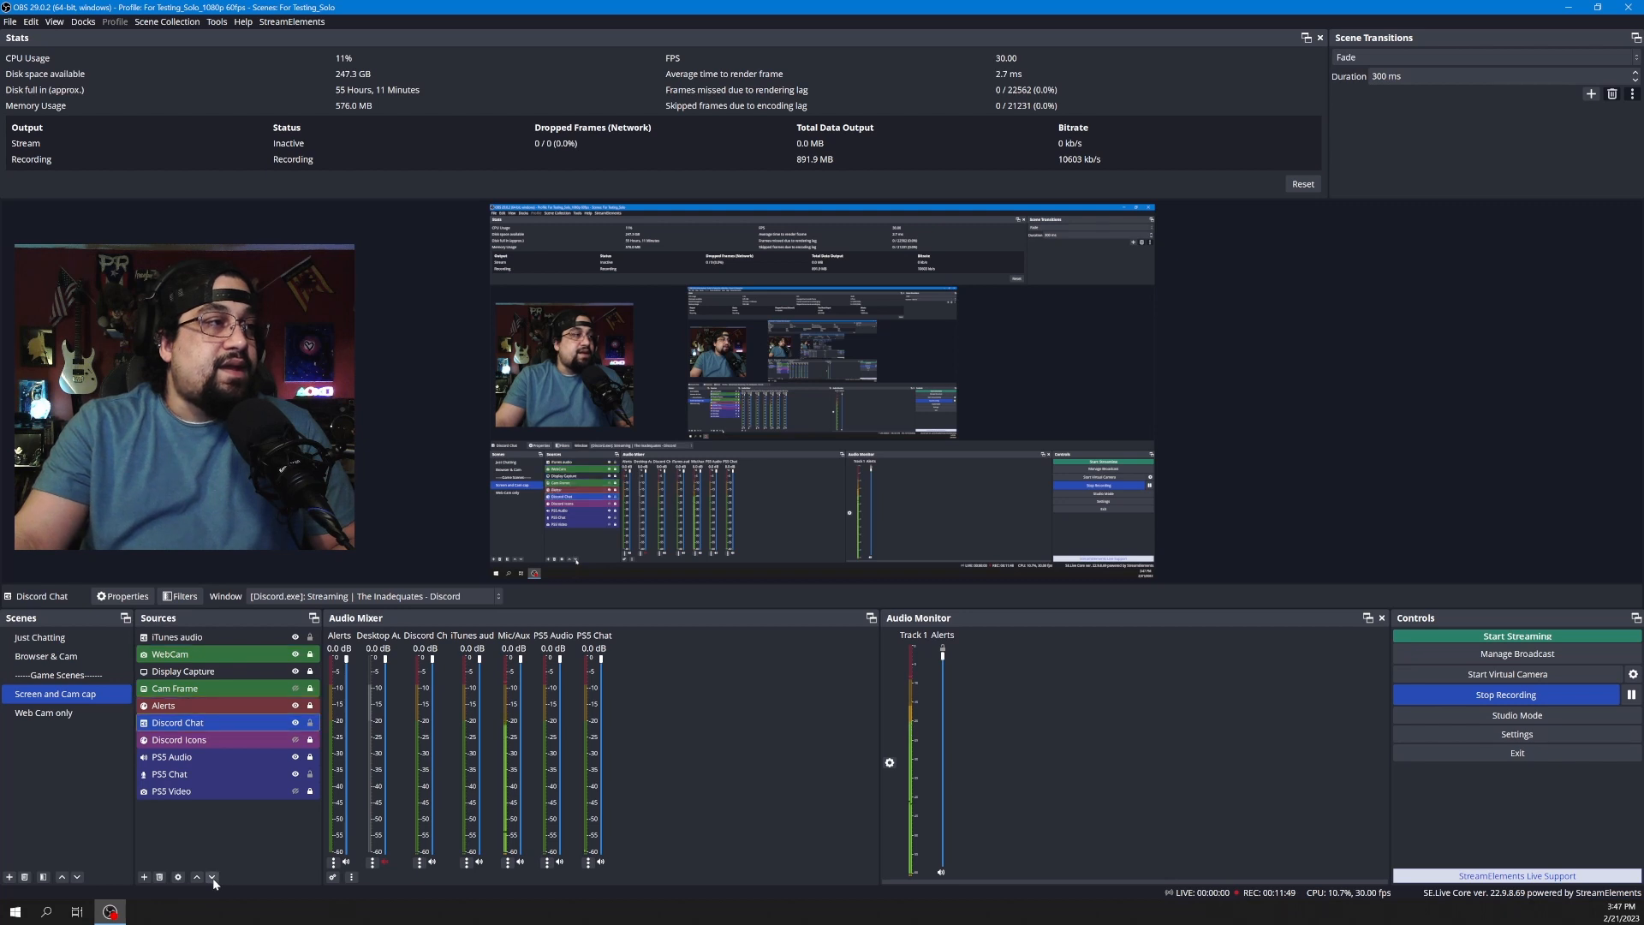
right_click(229, 722)
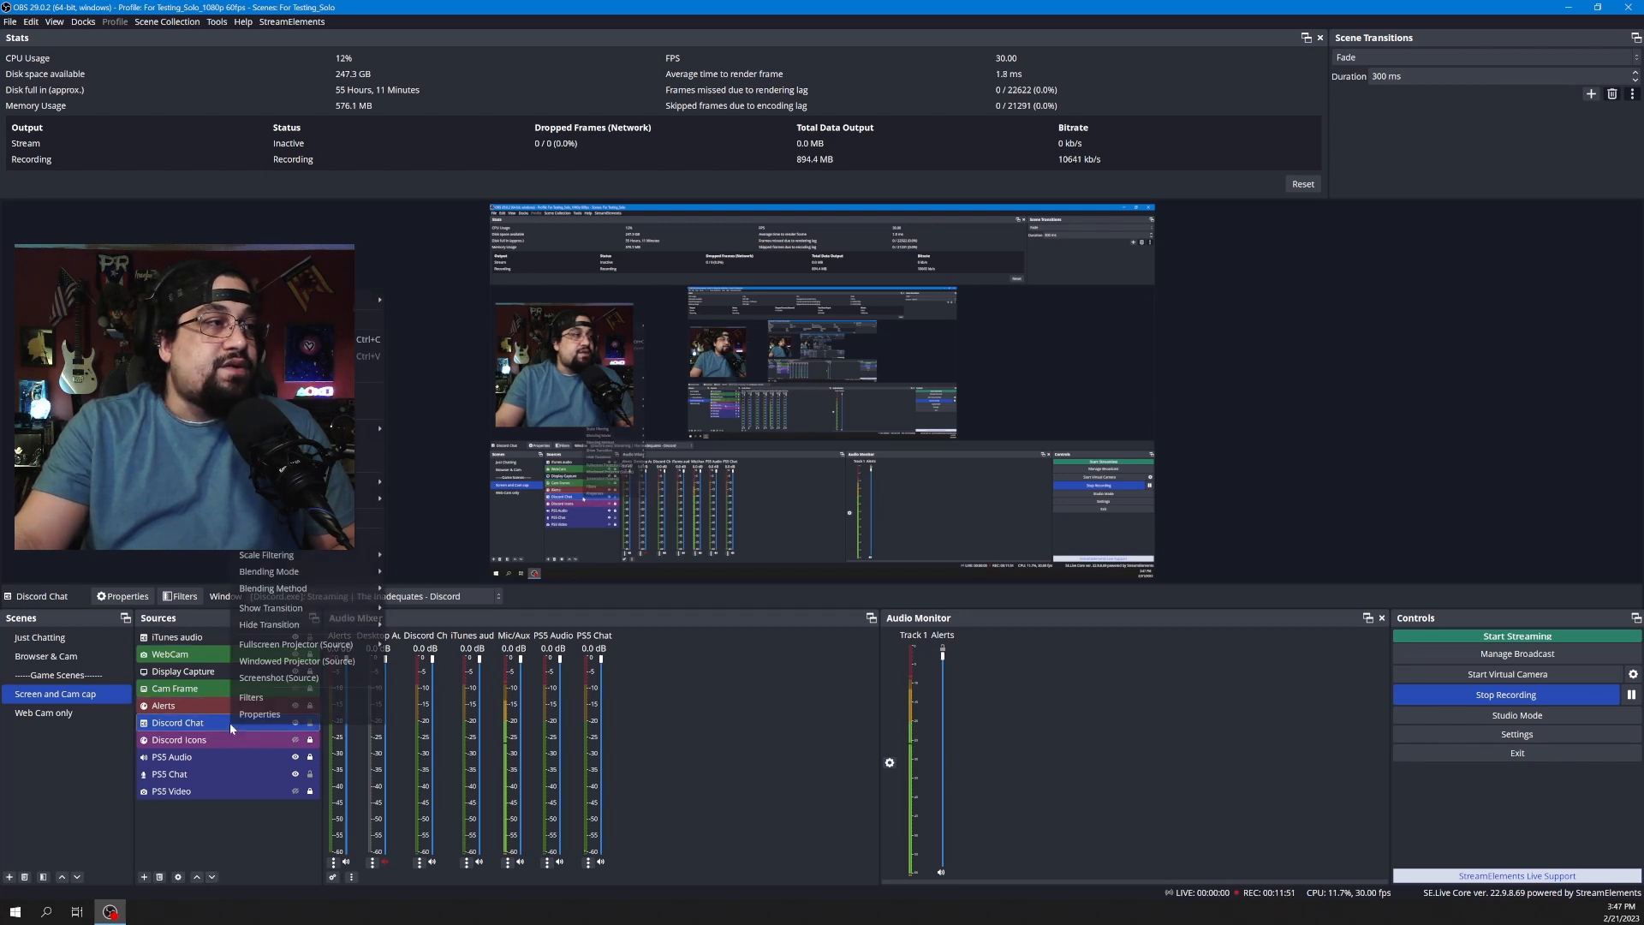
mouse_move(368, 428)
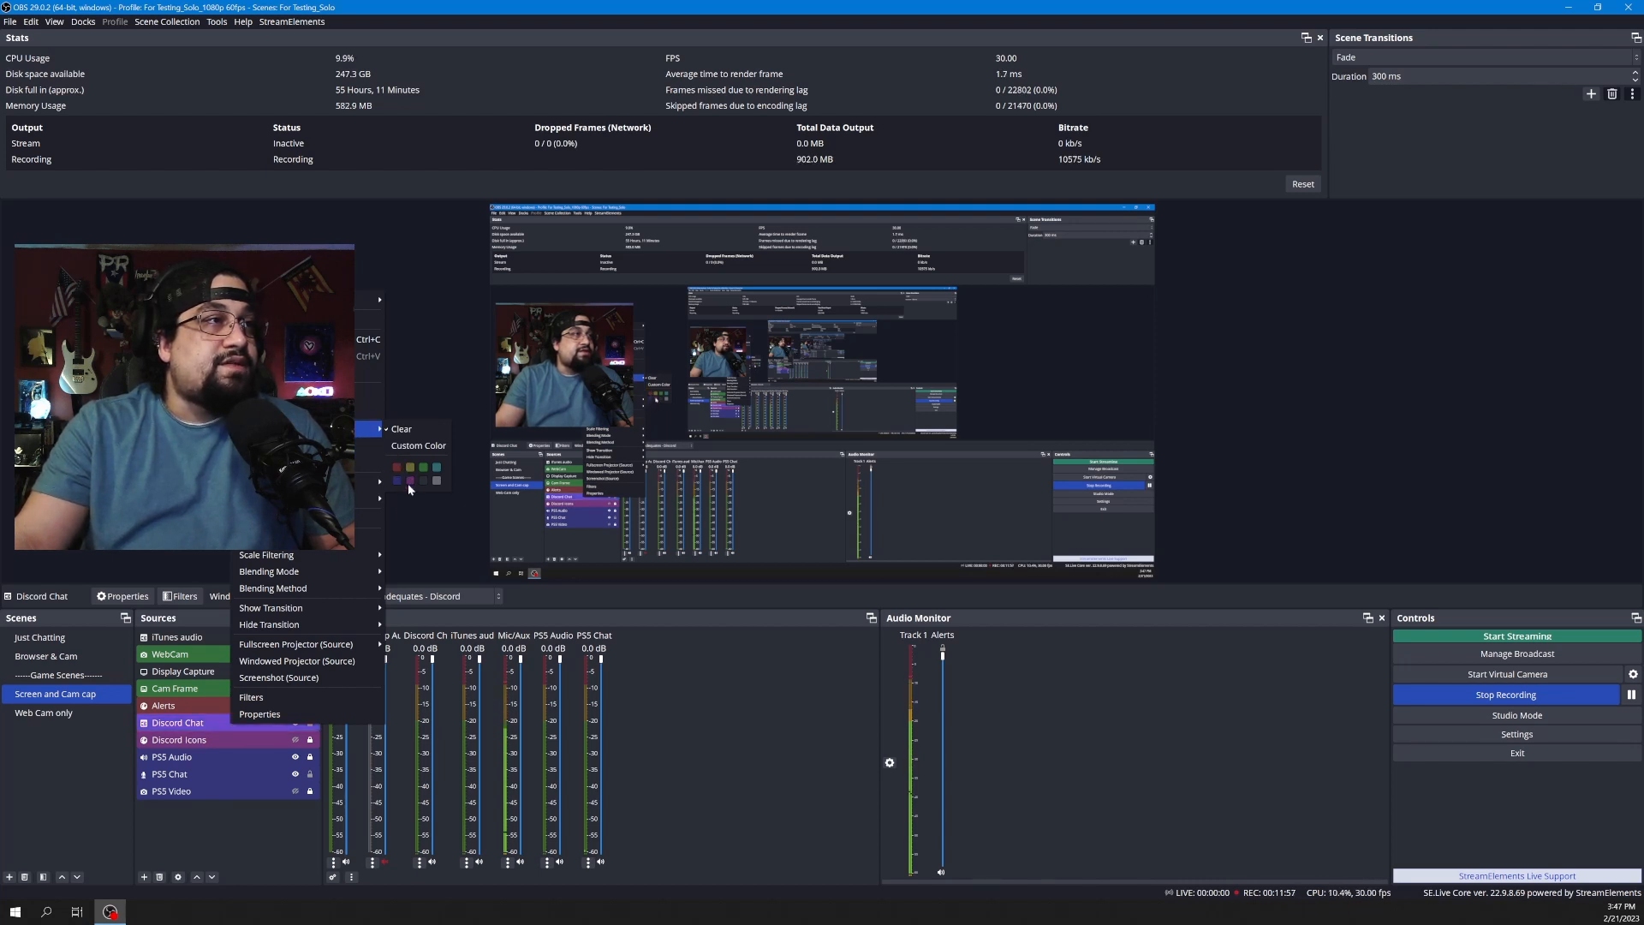
click(239, 817)
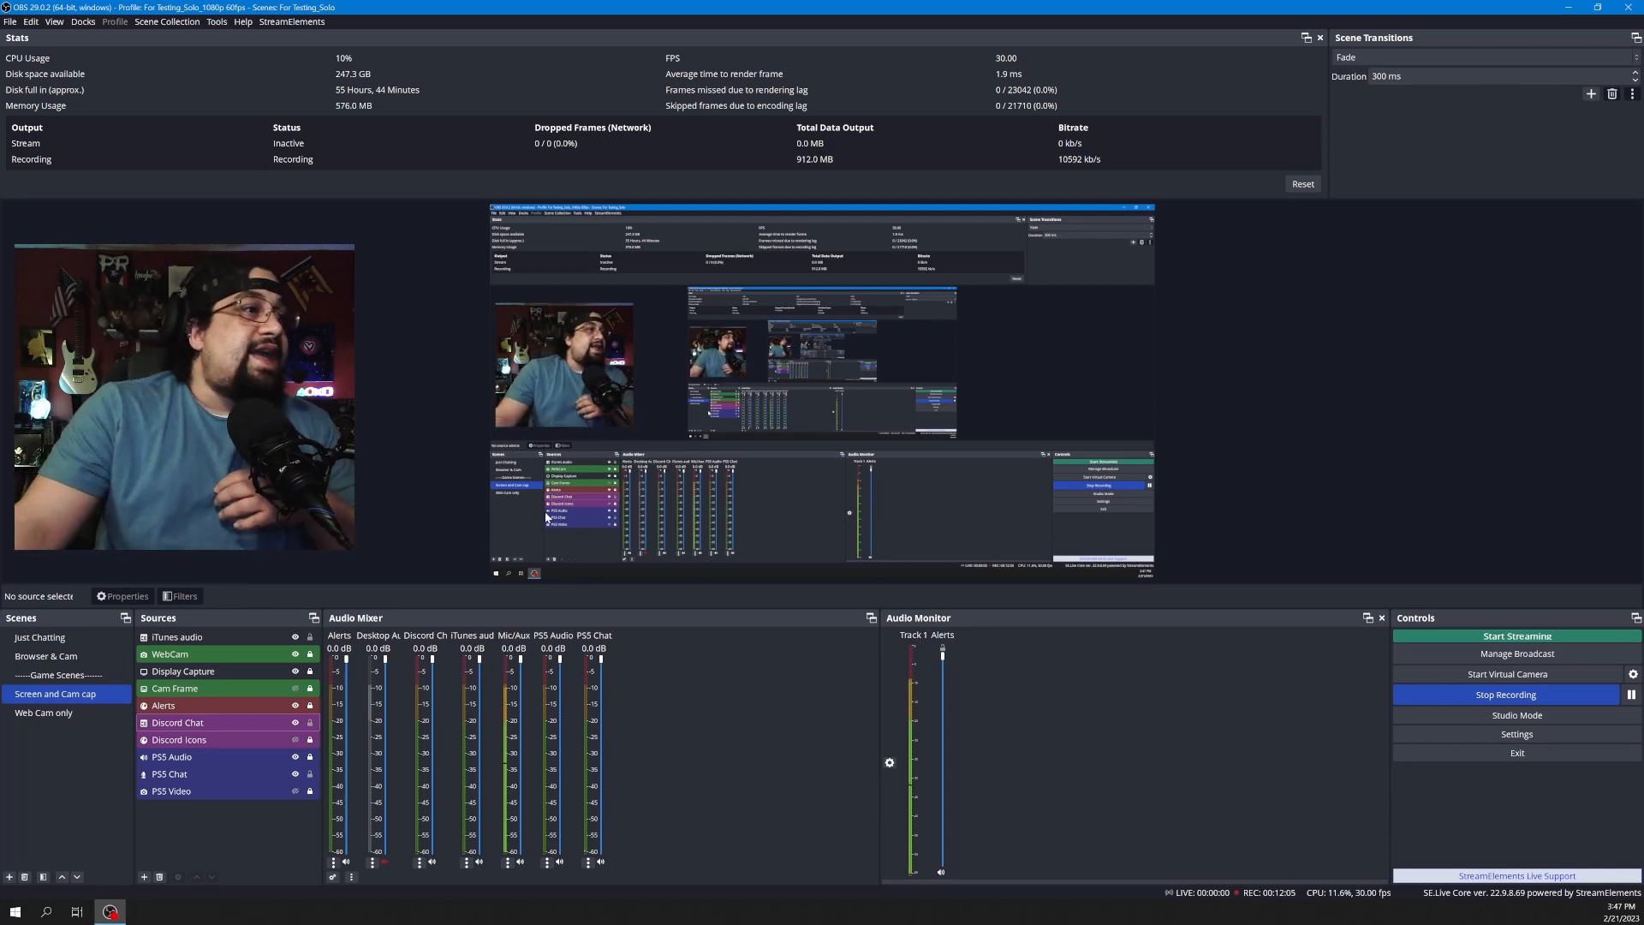
In the Advanced Audio Properties, assign the PS5 Chat and Discord Chat sources to tracks 1 and 4 only.
click(508, 863)
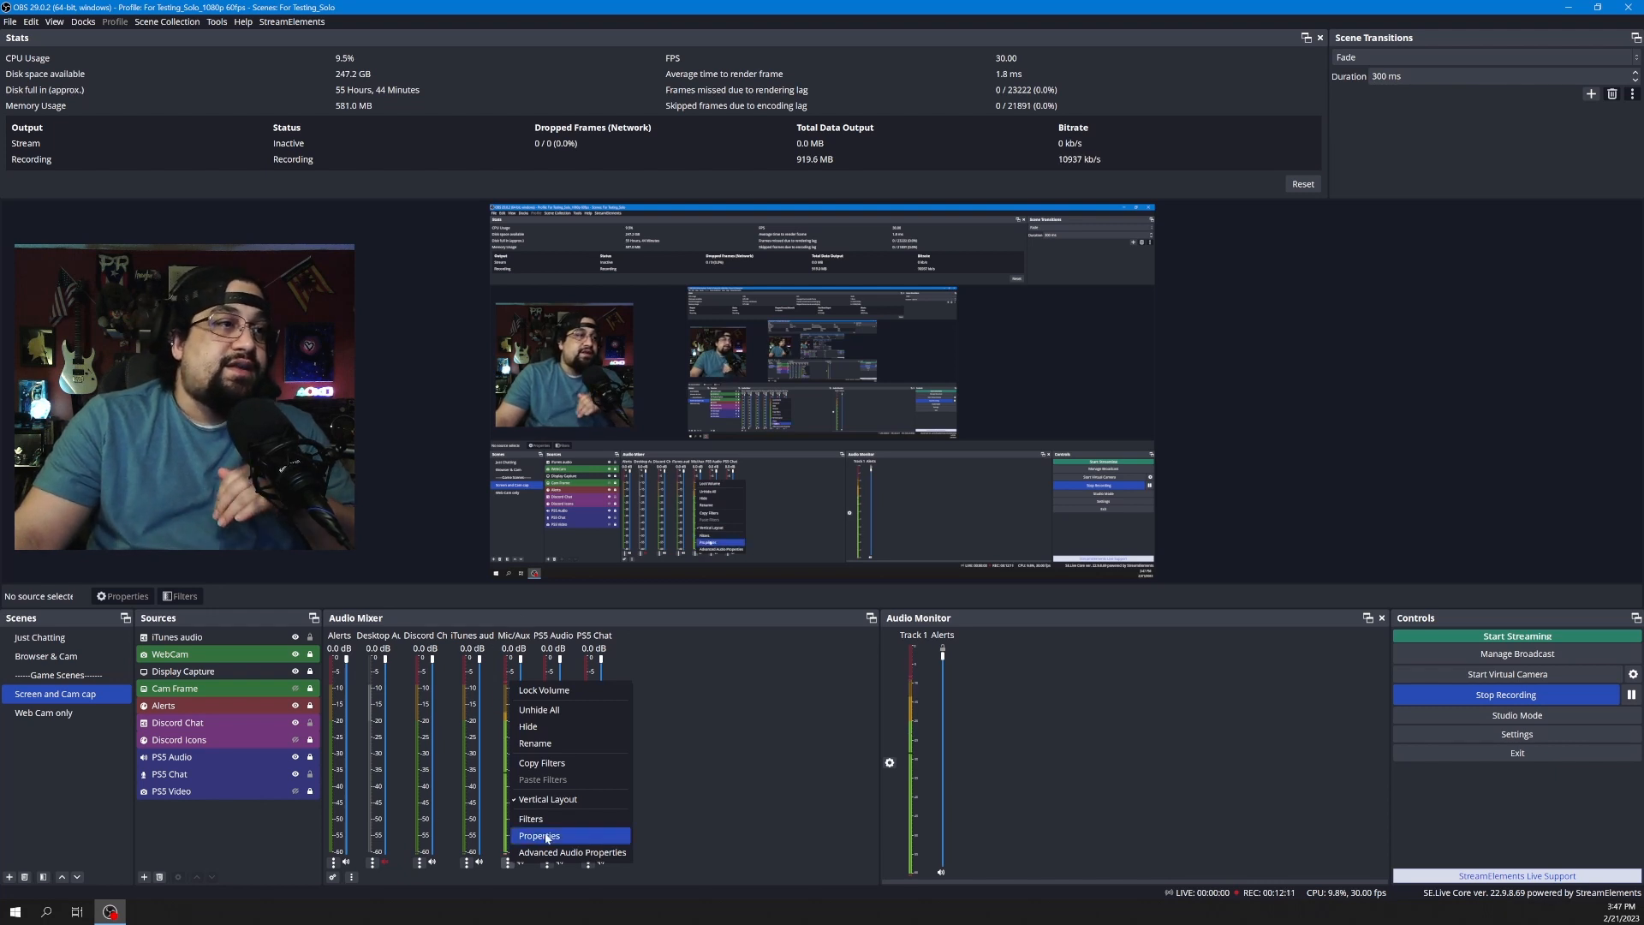
click(507, 866)
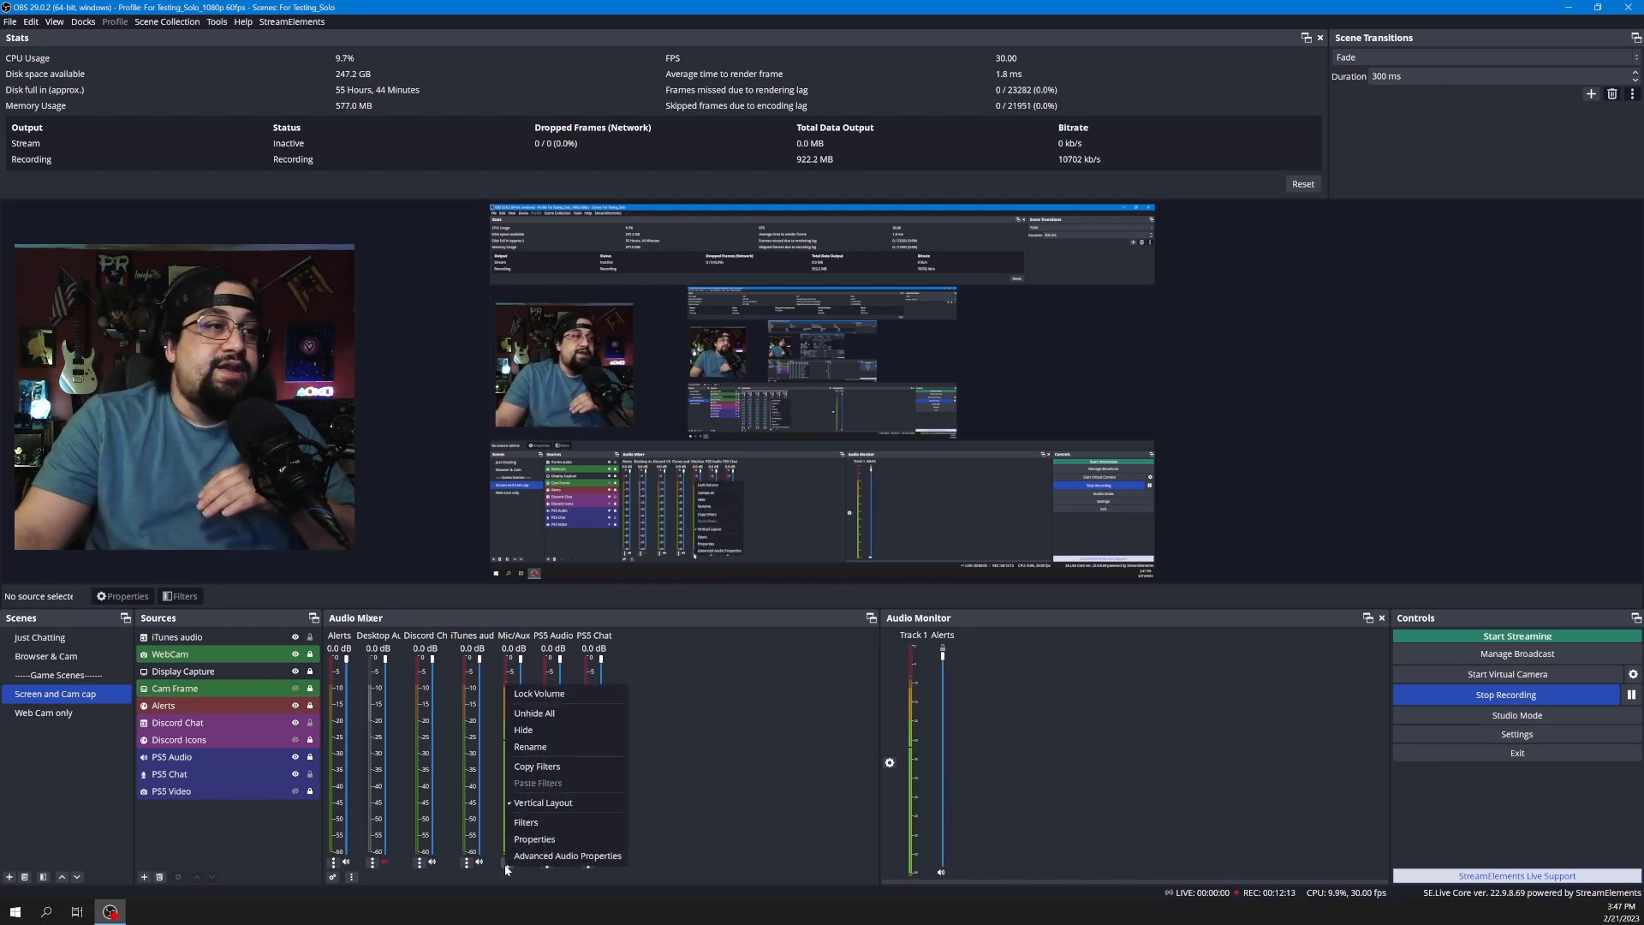
click(548, 856)
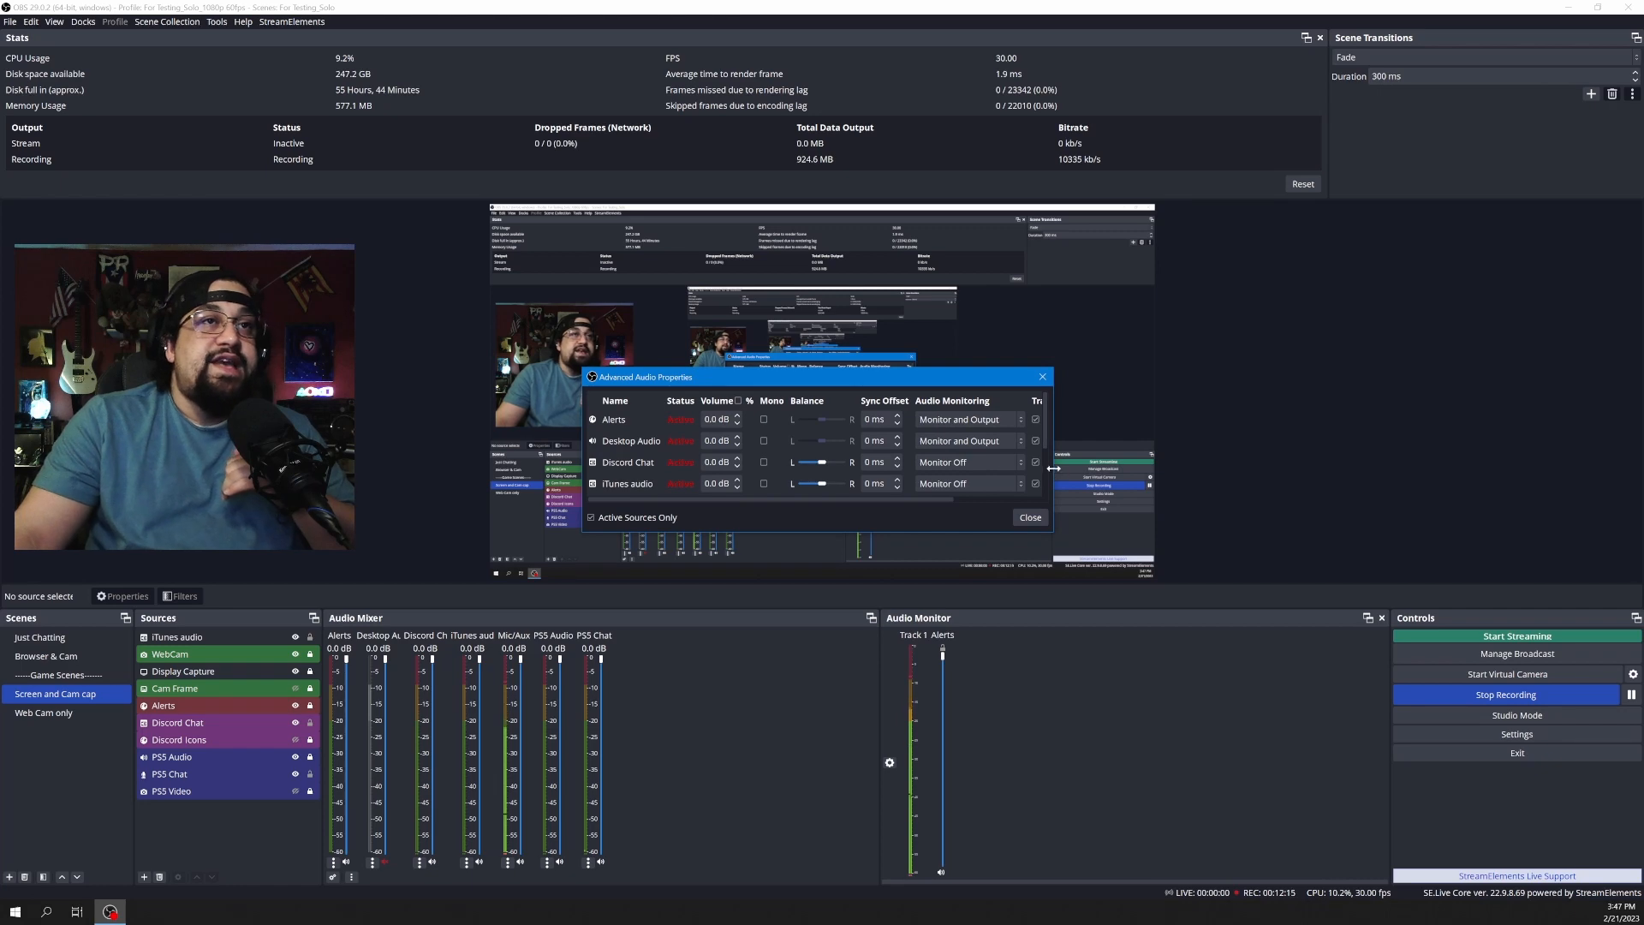
drag(1053, 468, 1225, 472)
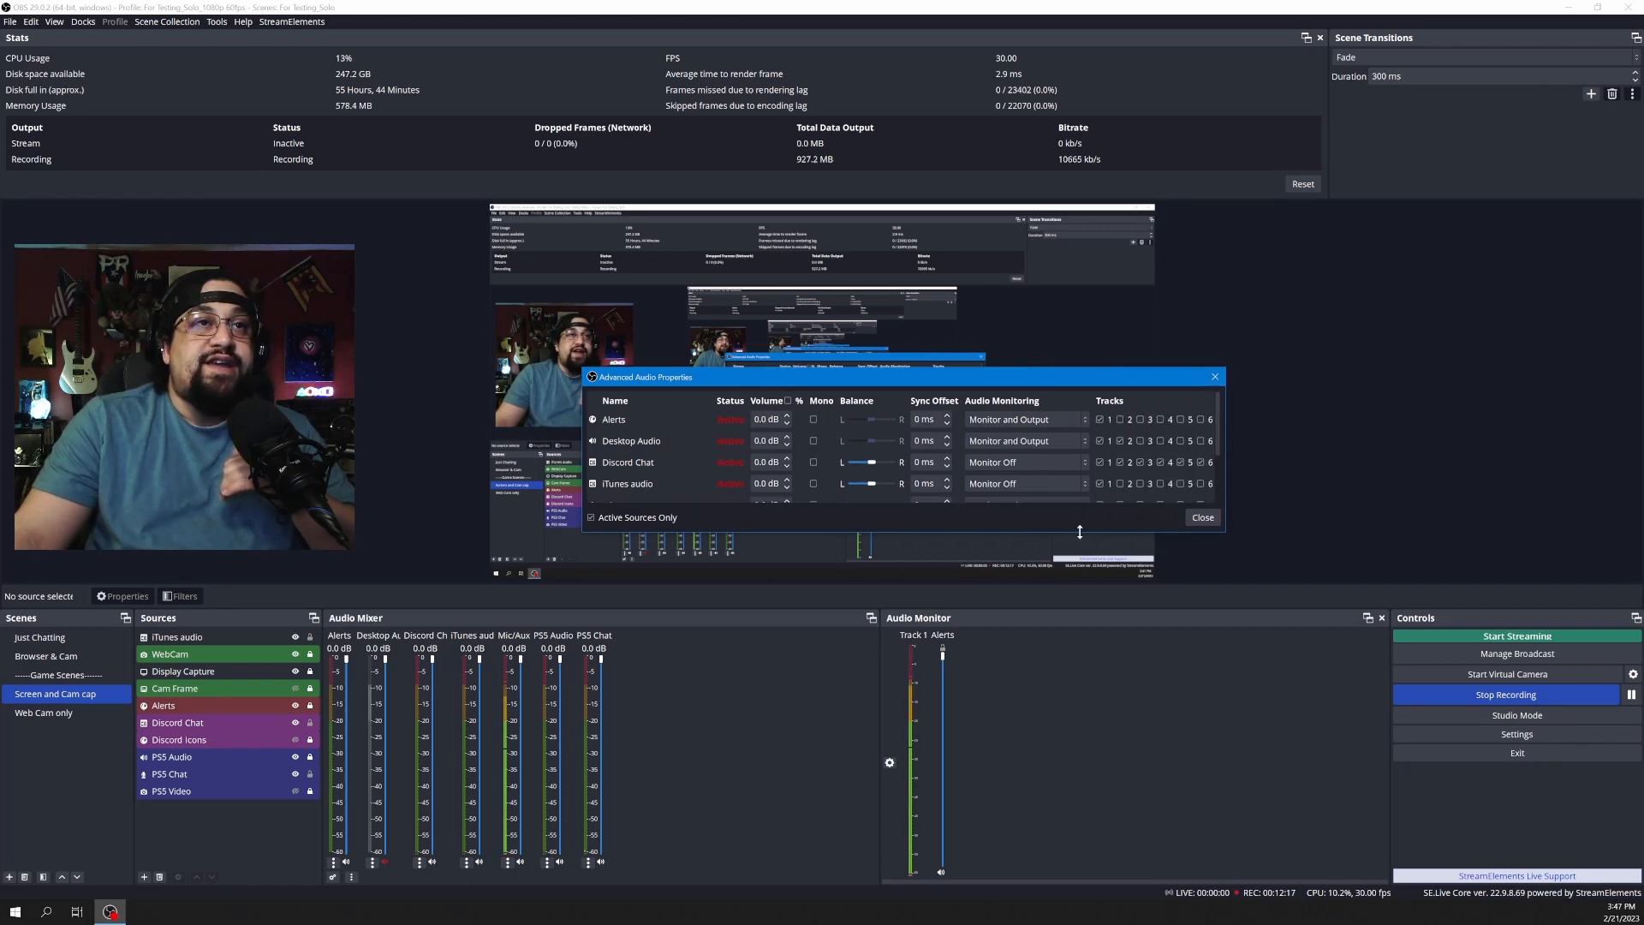
drag(1079, 531, 1080, 664)
drag(1030, 382, 800, 359)
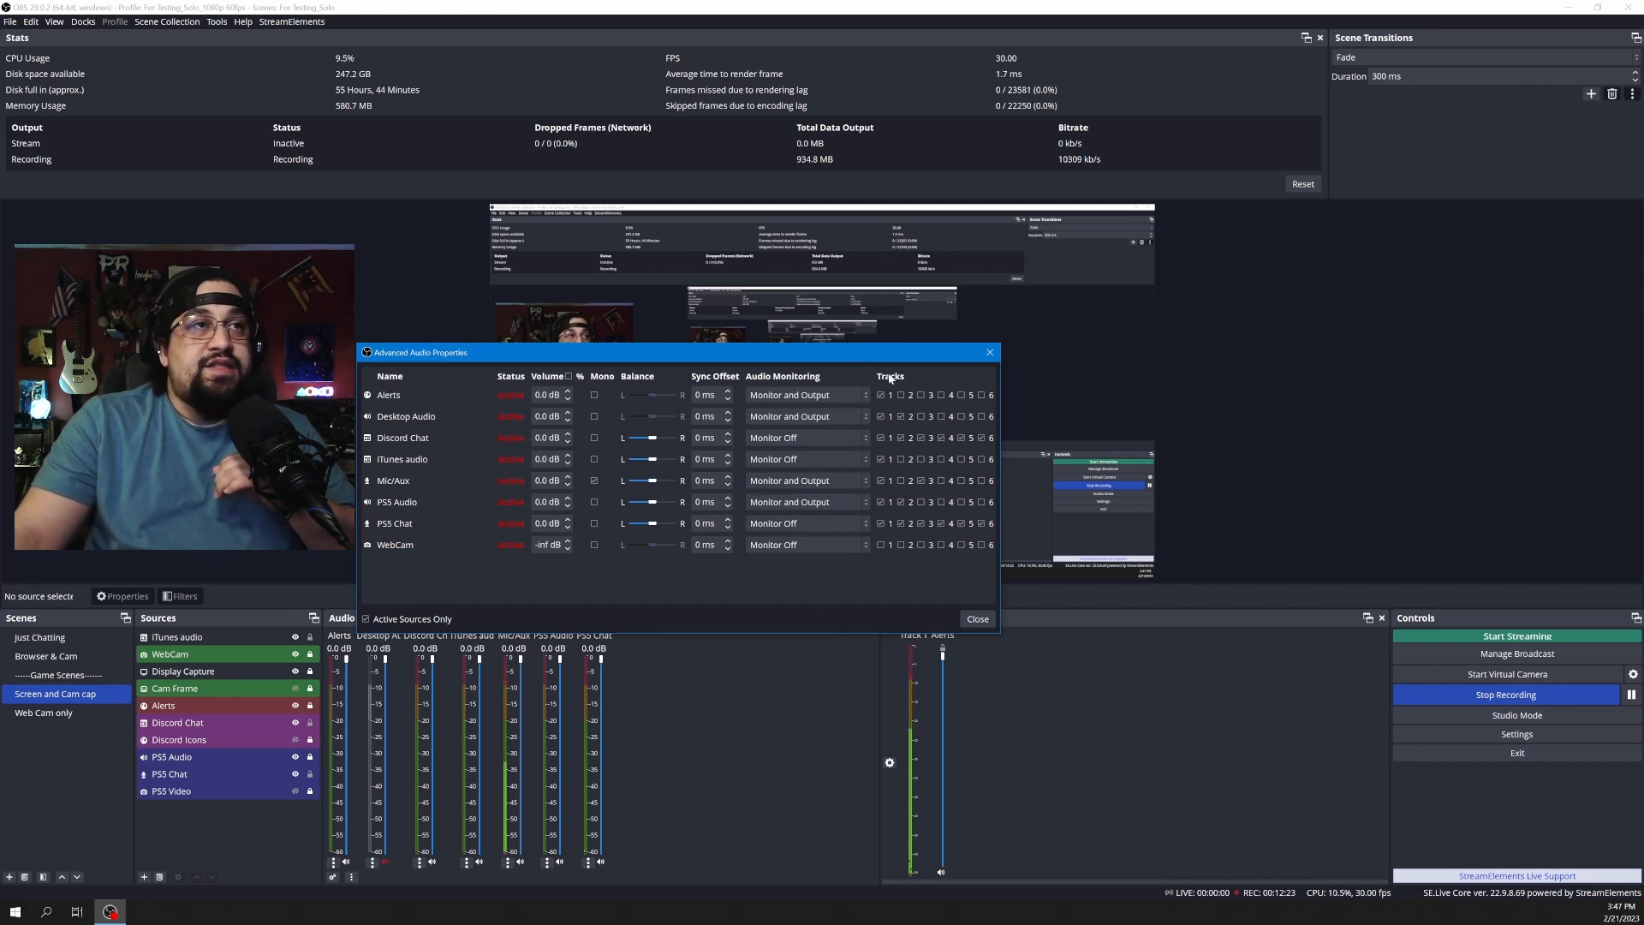
click(901, 417)
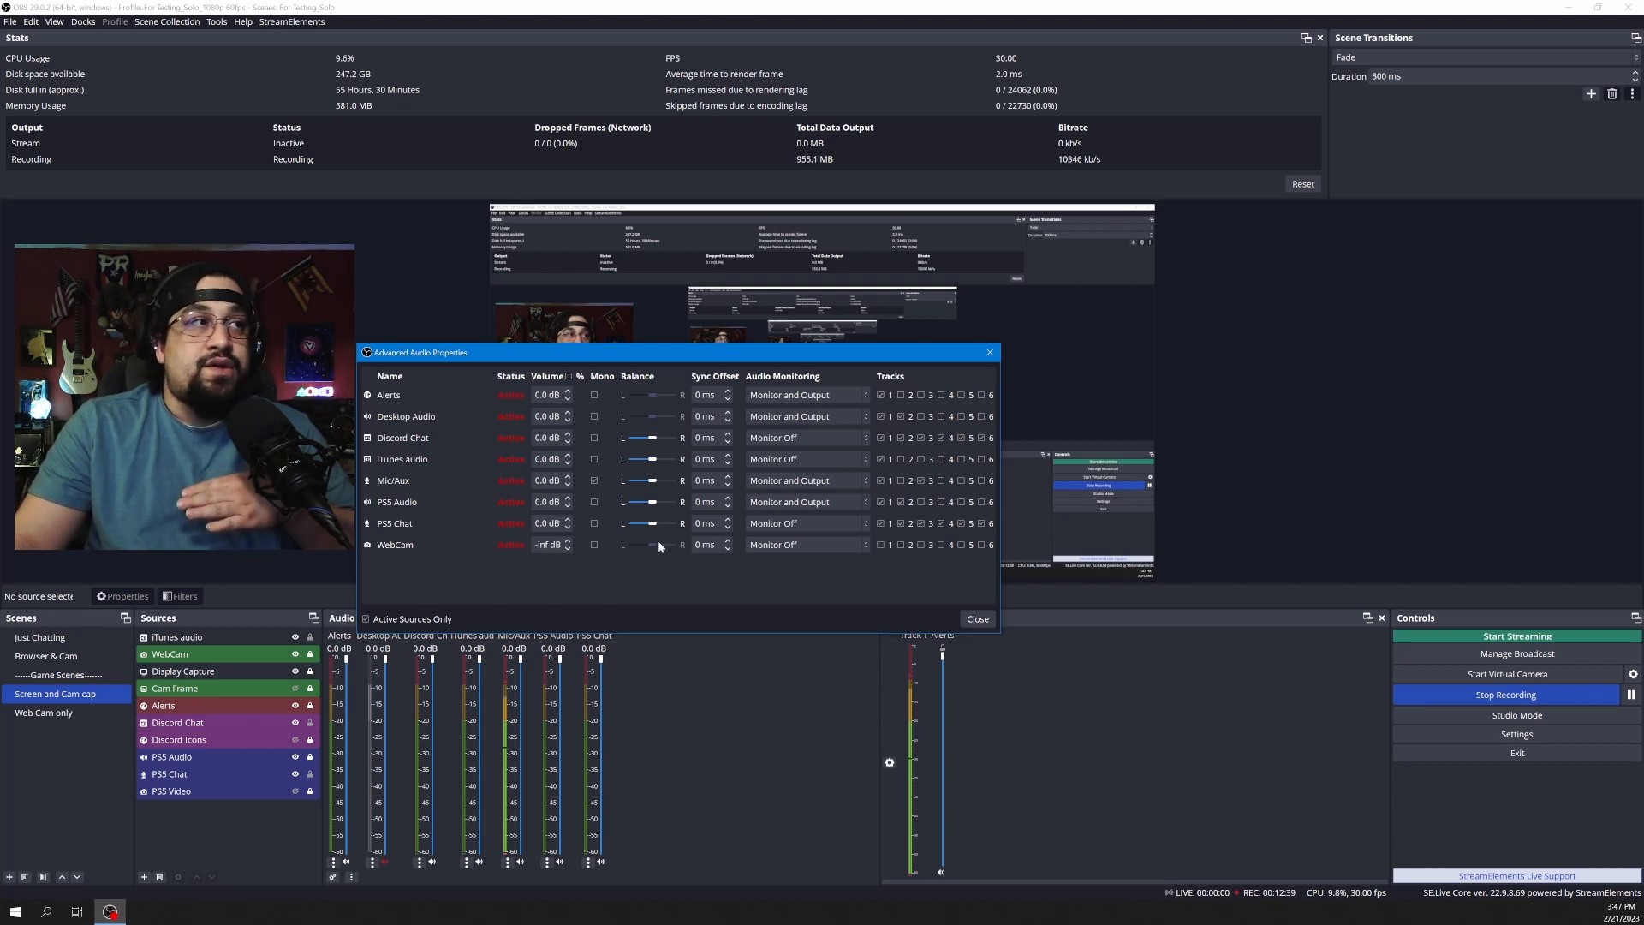
click(962, 523)
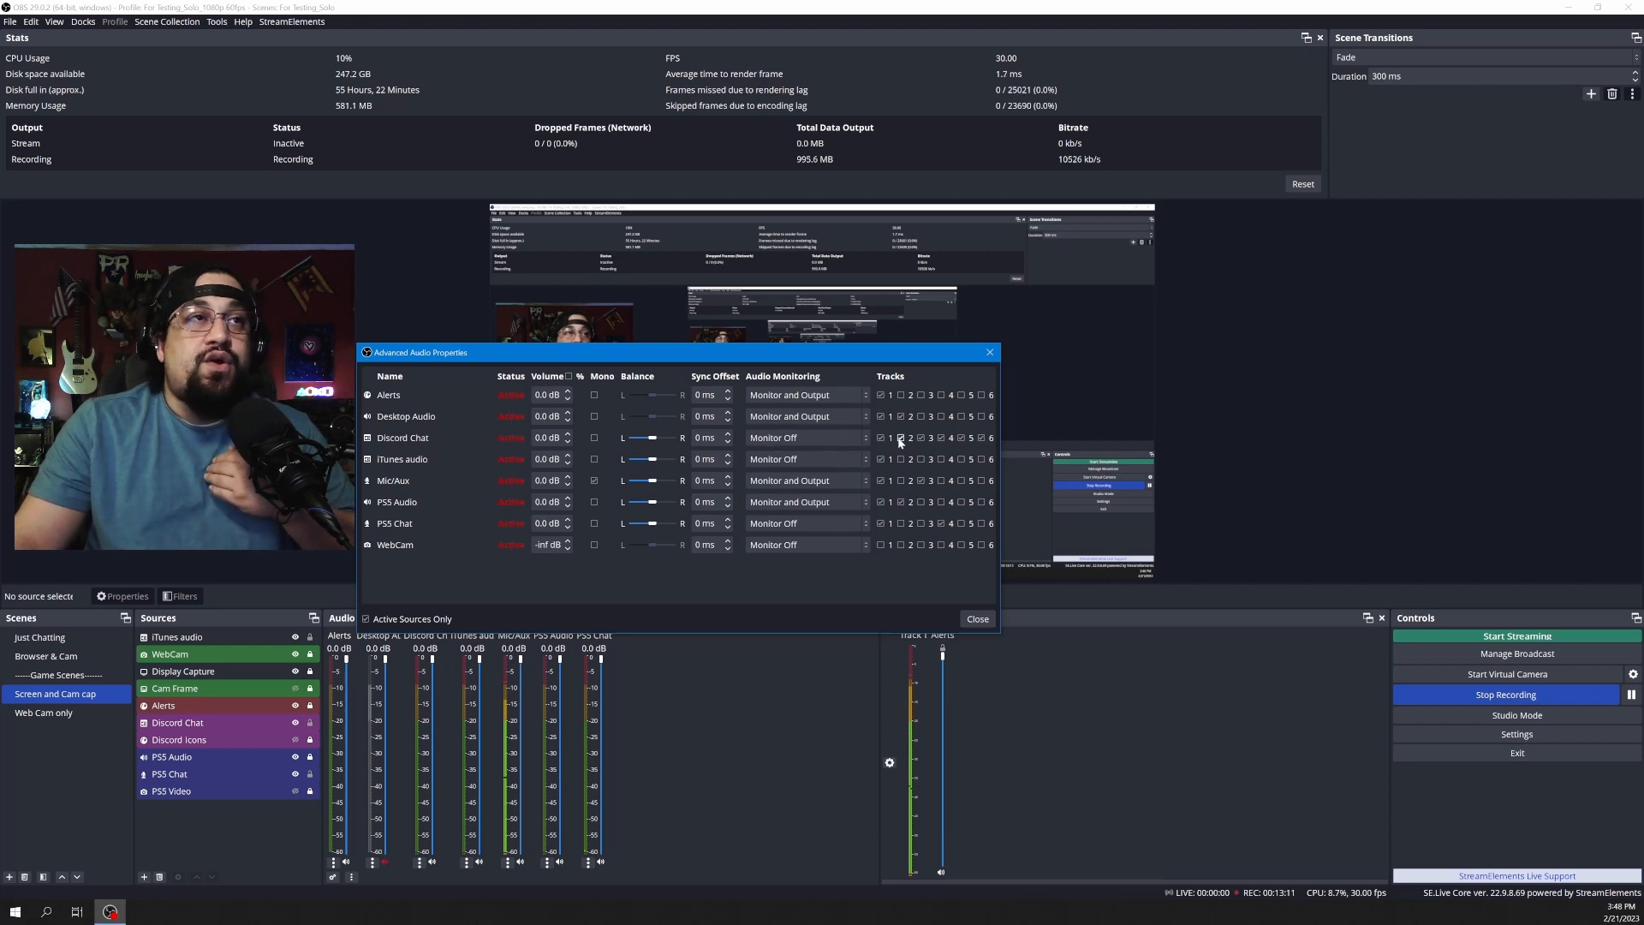
click(961, 438)
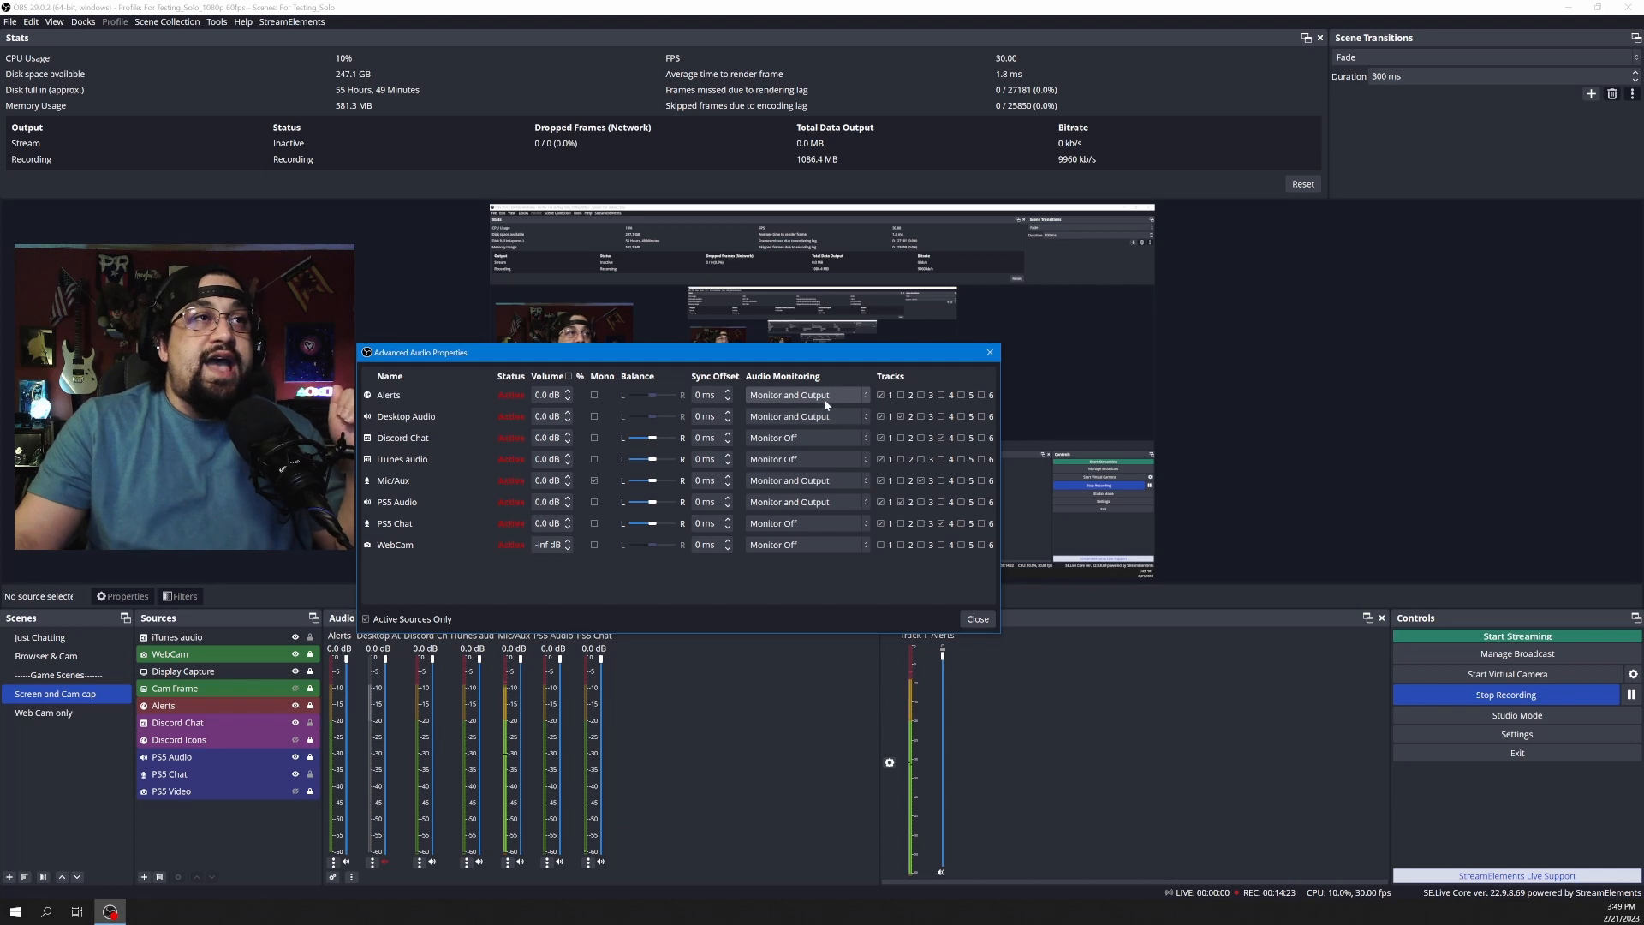
Set audio monitoring to Monitor and Output for Discord Chat, iTunes audio and PS5 Chat.
click(808, 438)
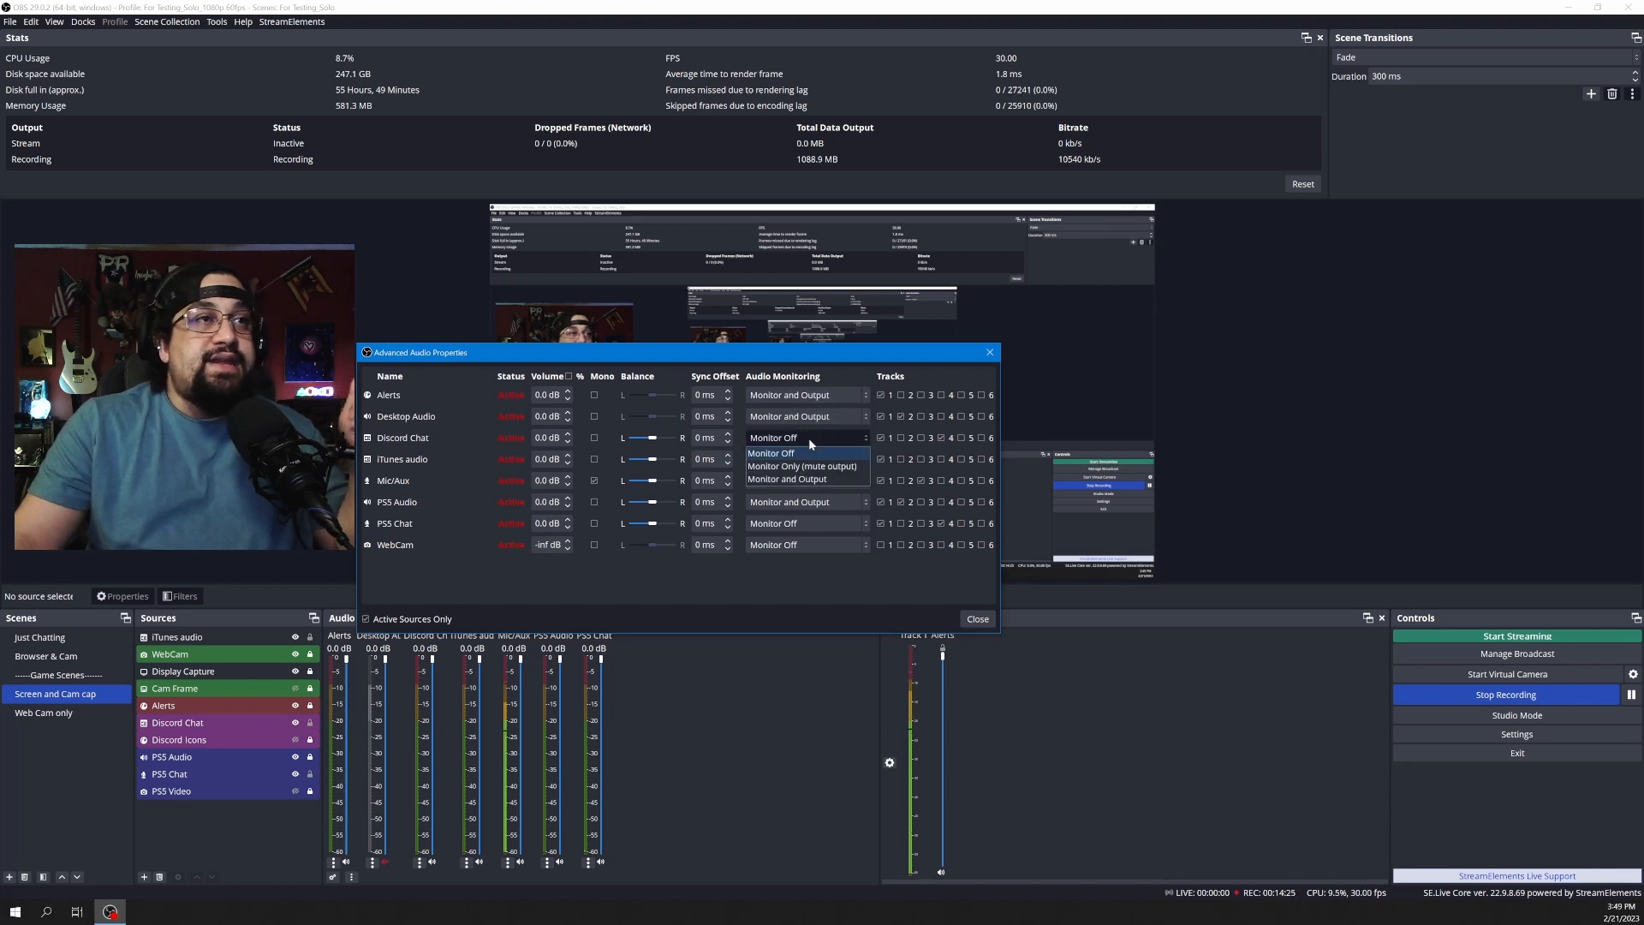
click(815, 487)
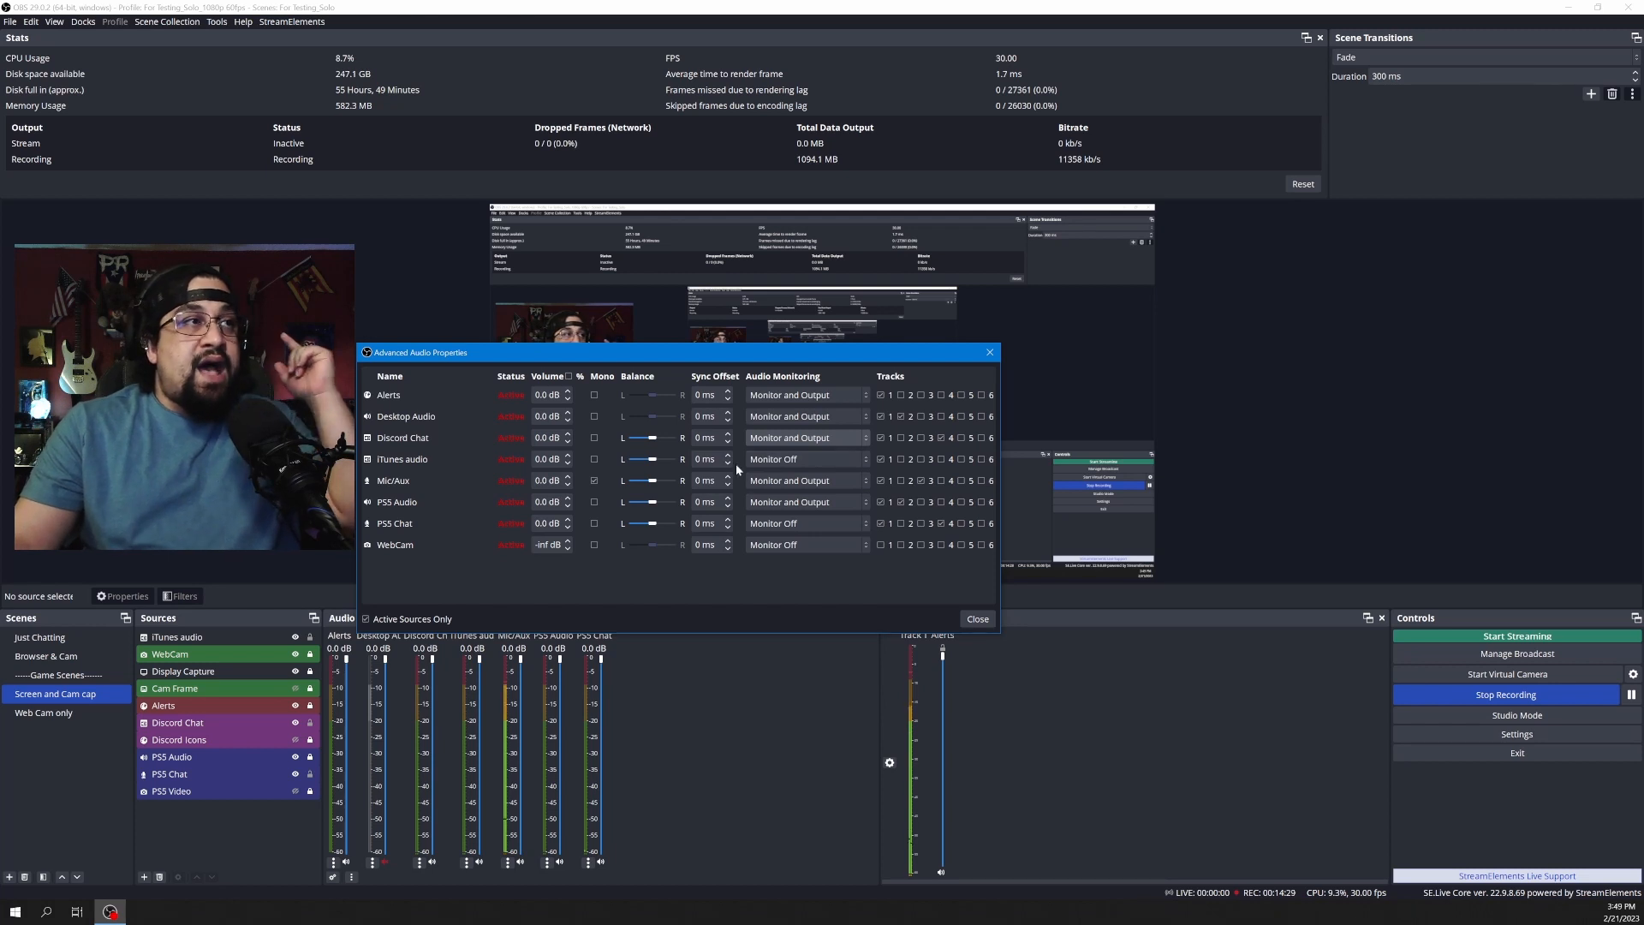
click(797, 462)
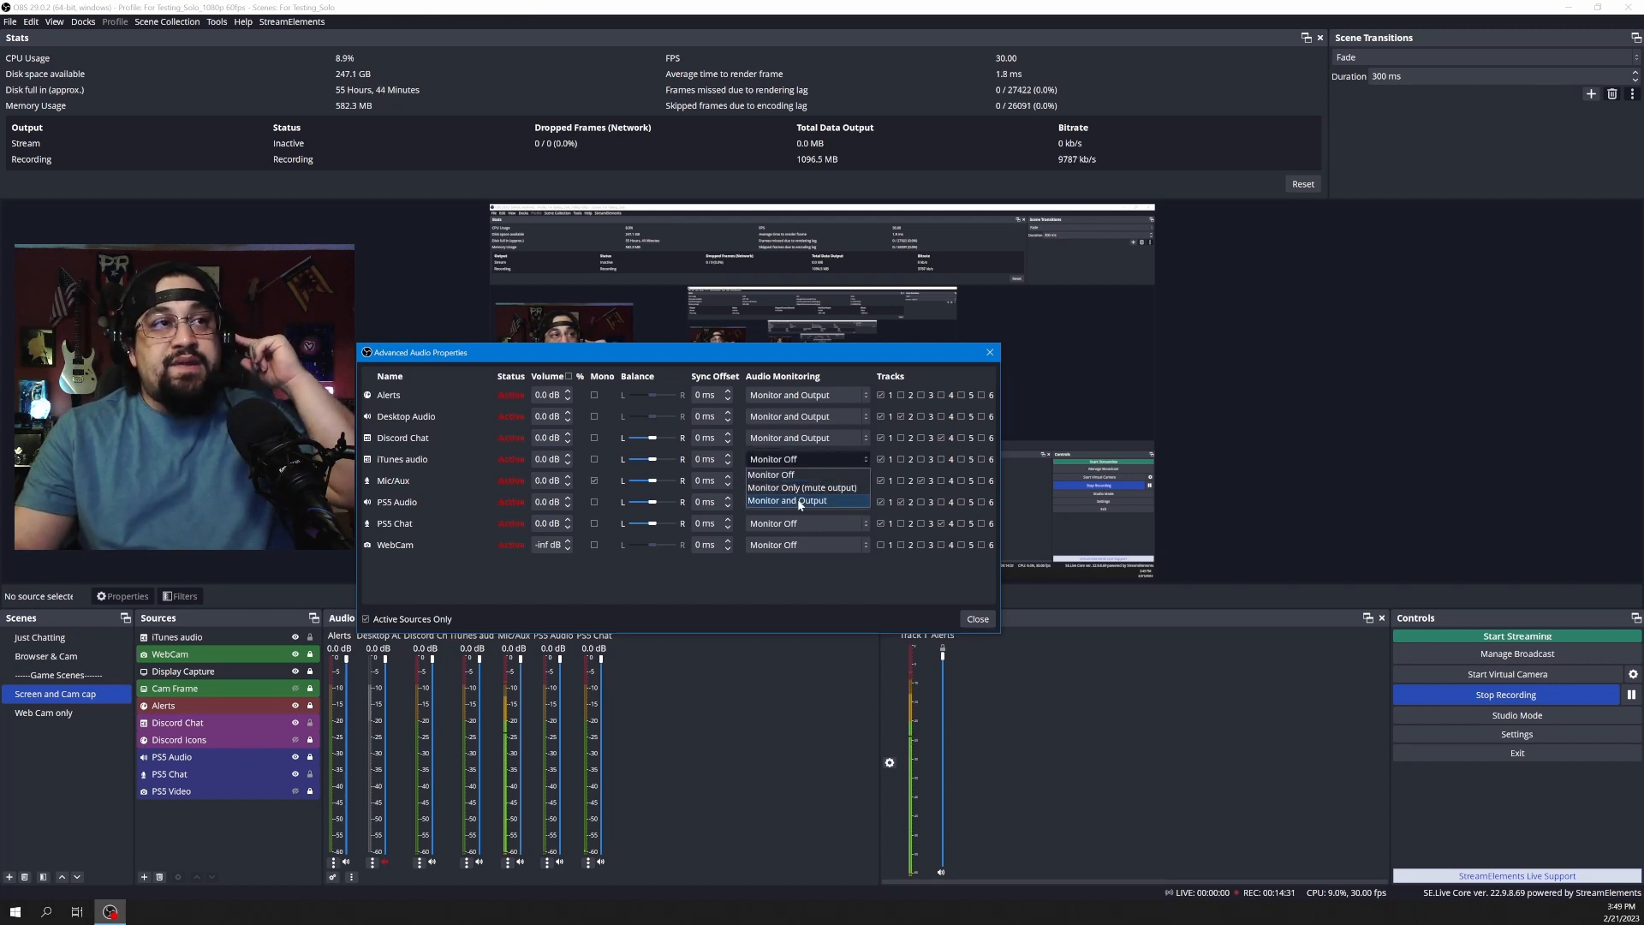
click(798, 502)
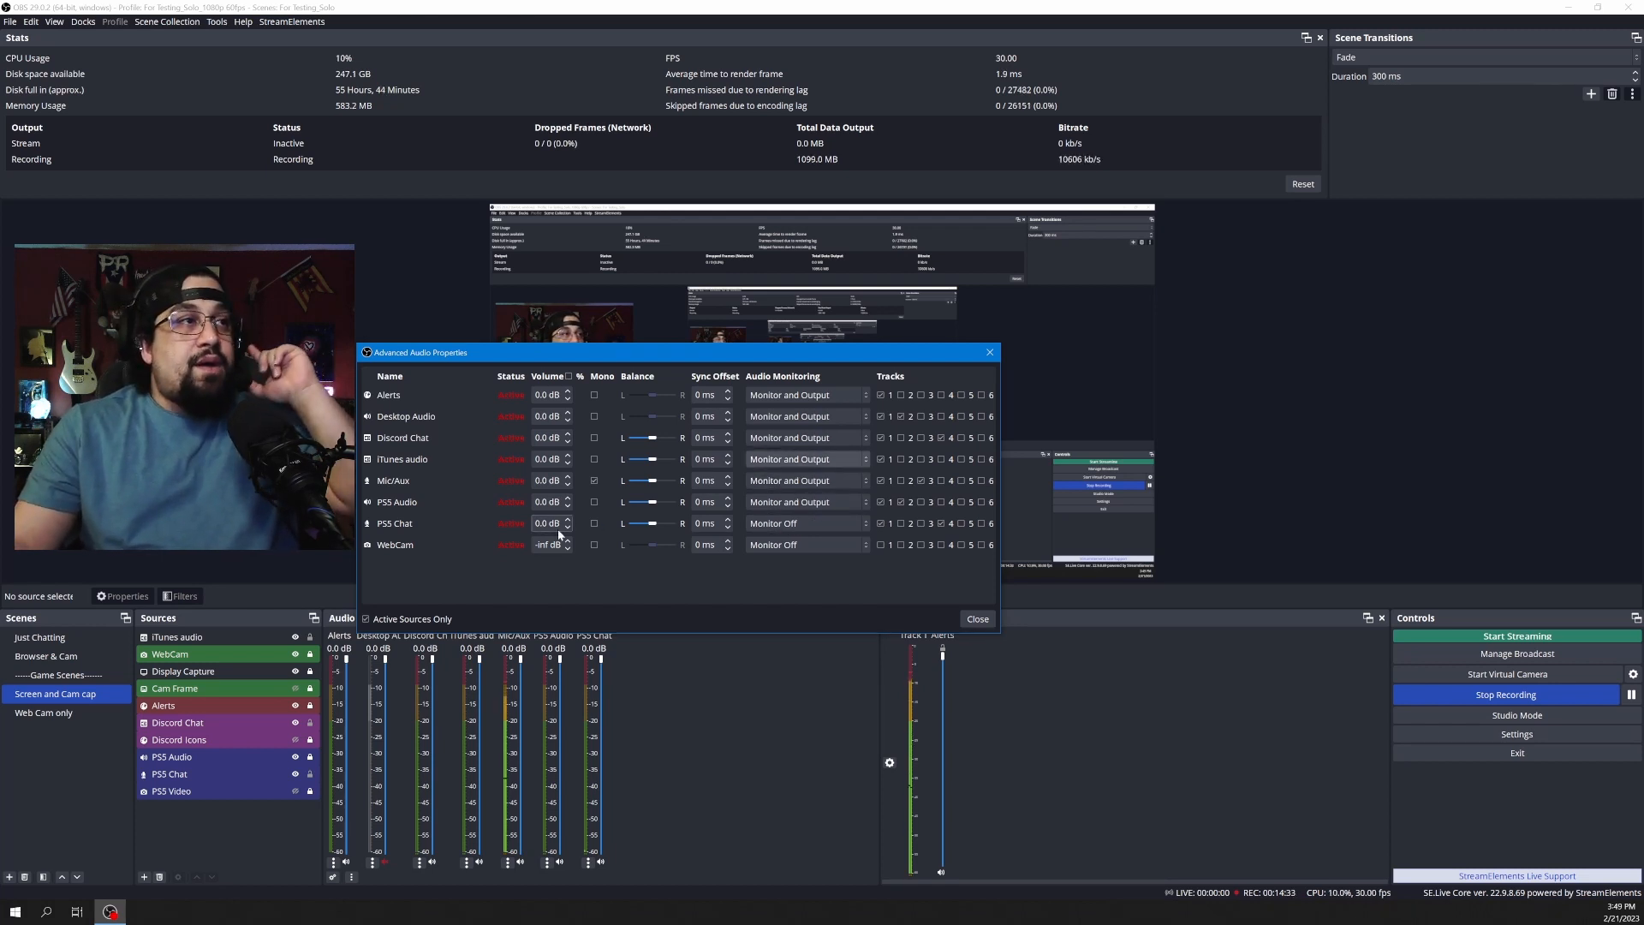
click(789, 526)
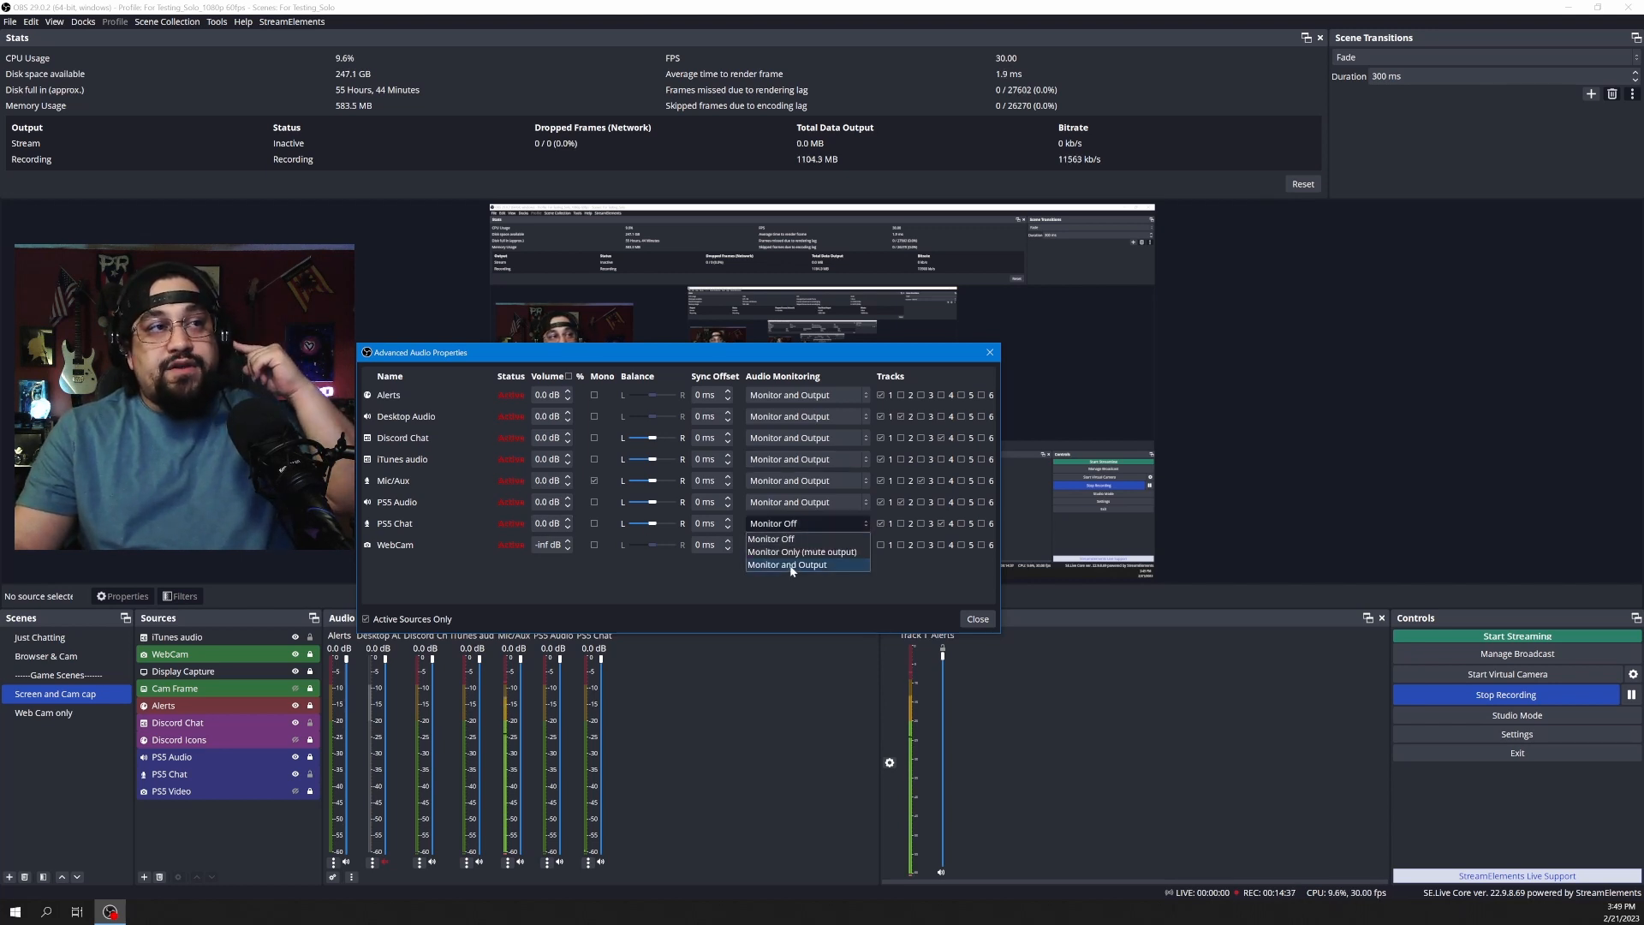
click(789, 565)
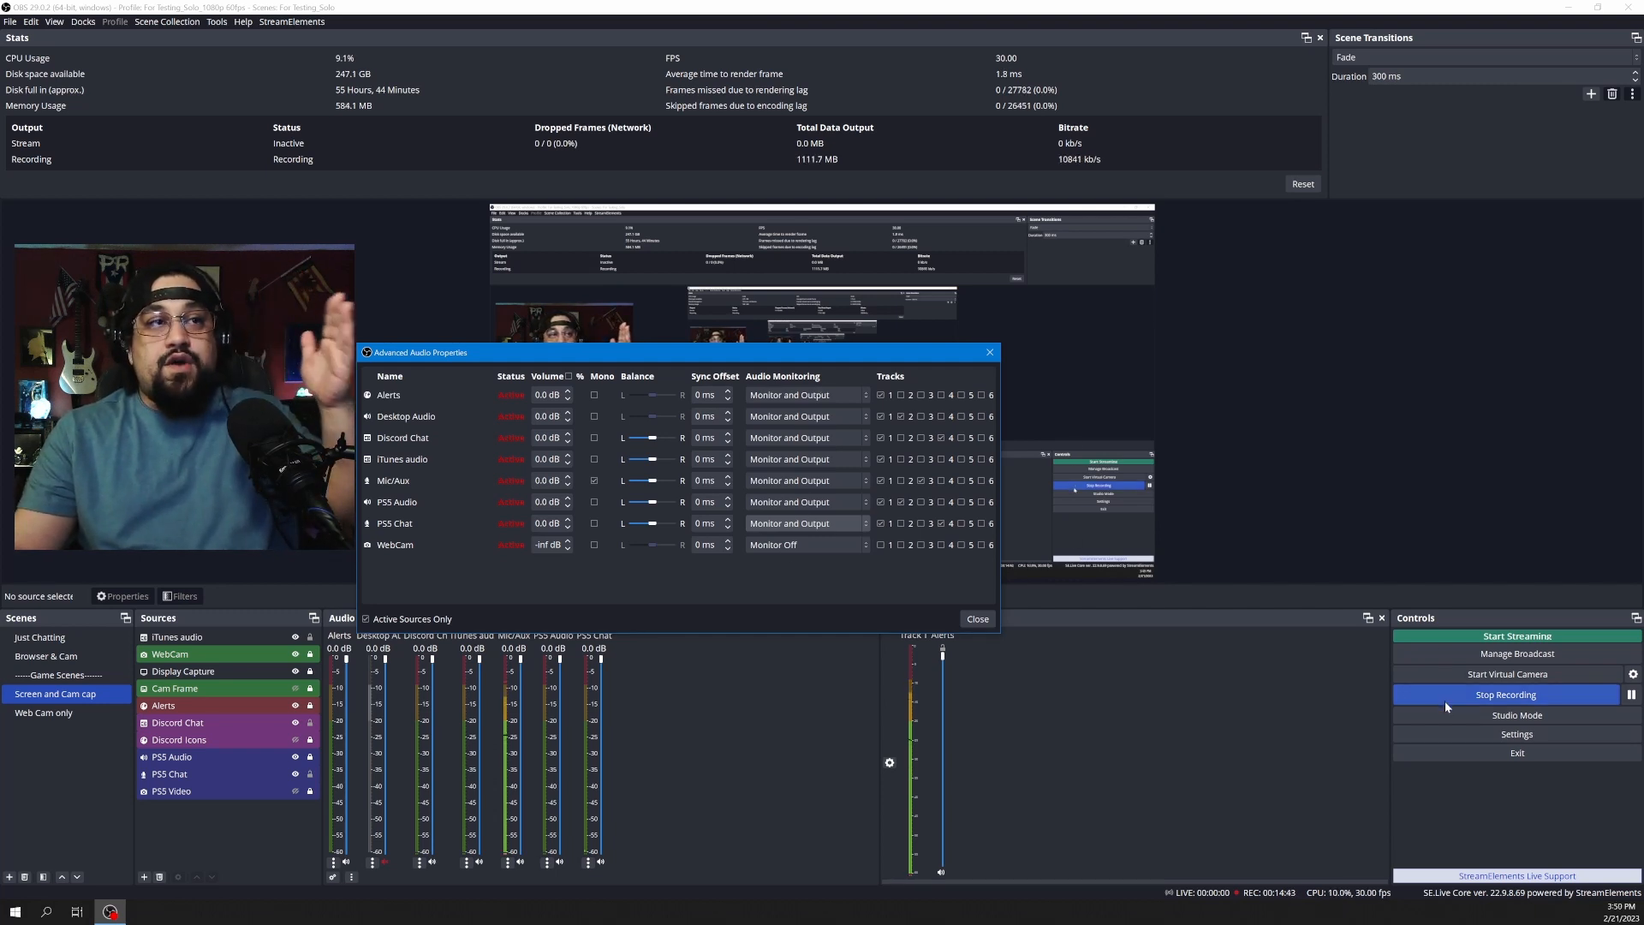
Examine the monitoring device in the Audio settings and the Streaming and Recording options in the Output settings.
click(1467, 728)
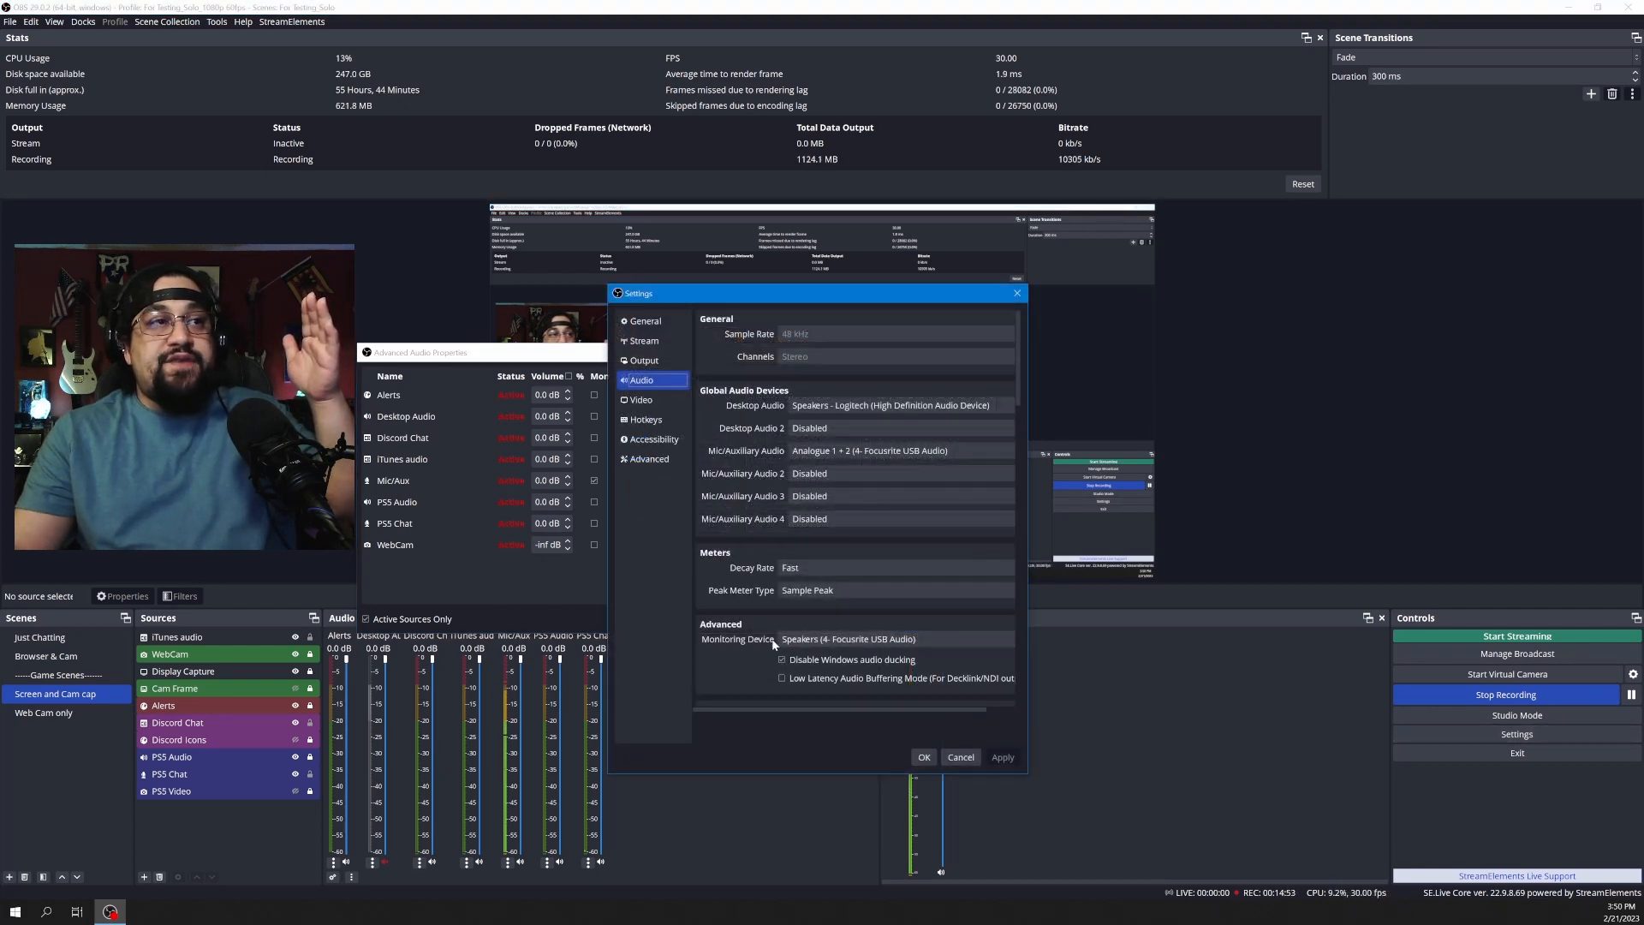
drag(831, 293, 1146, 253)
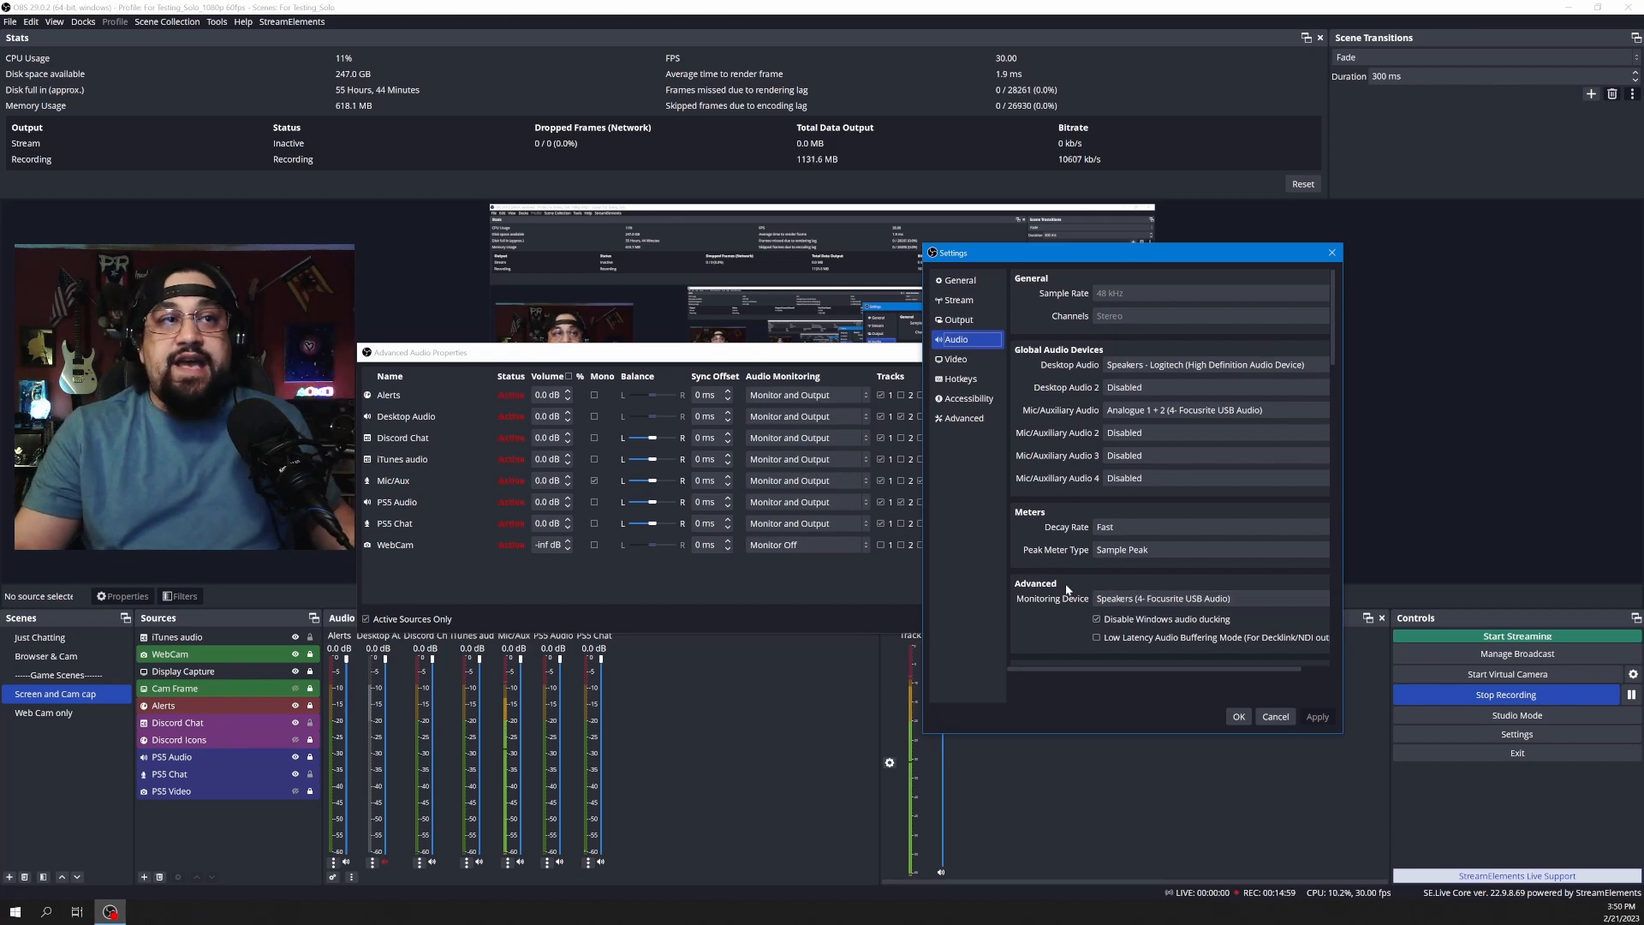
drag(1113, 253, 1224, 266)
click(1068, 335)
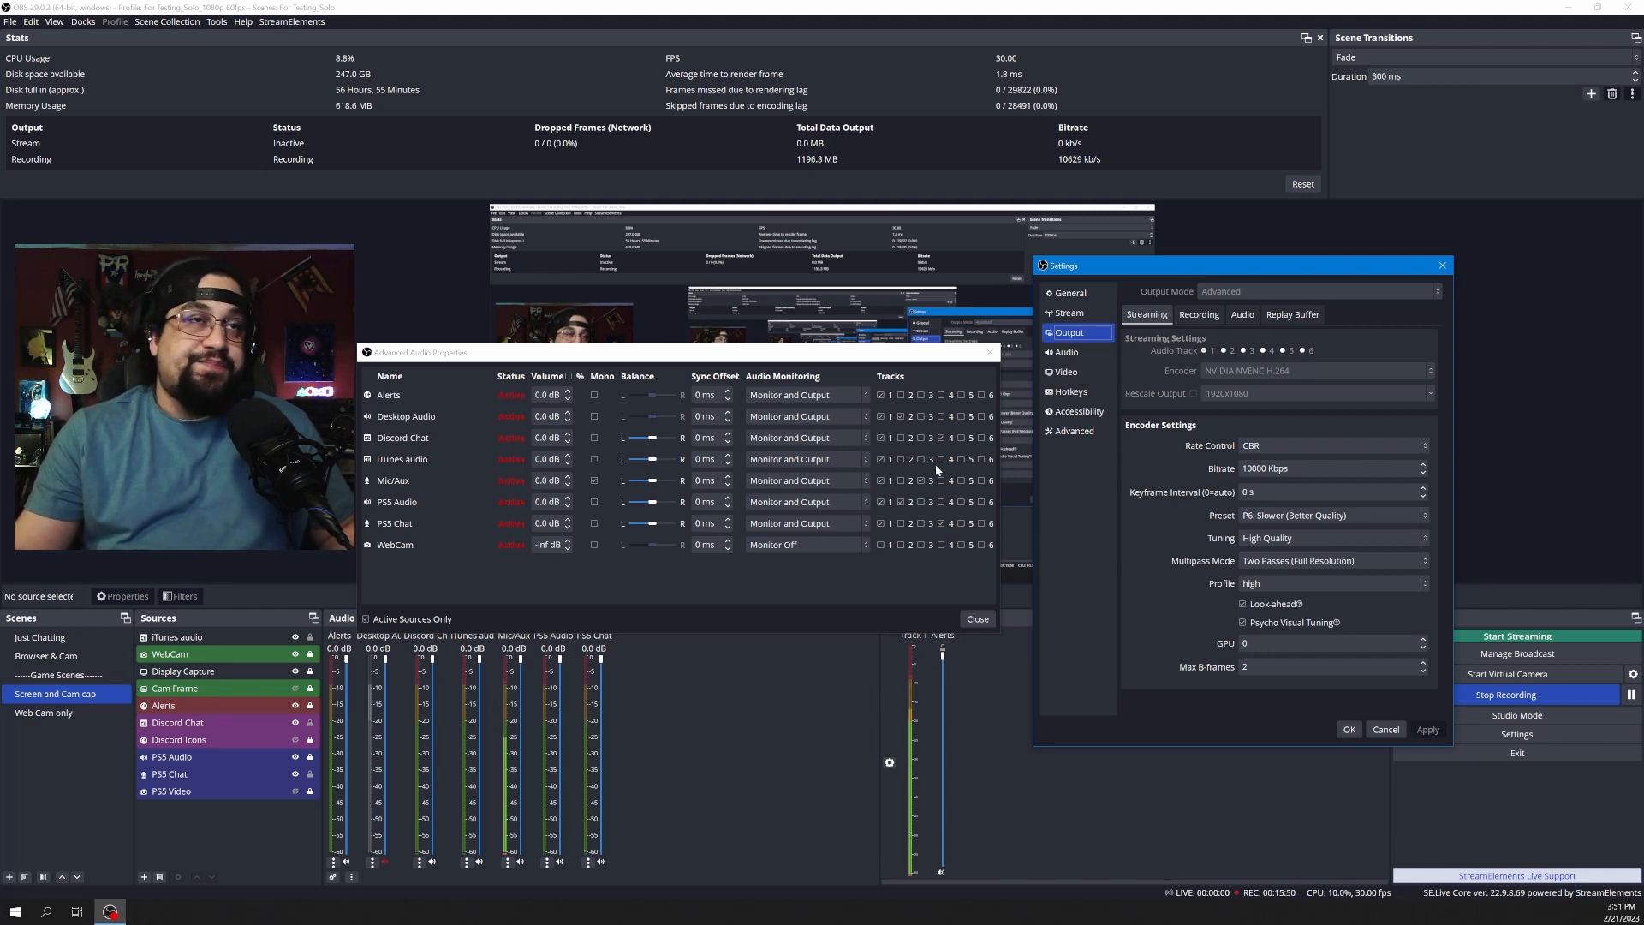
click(1200, 316)
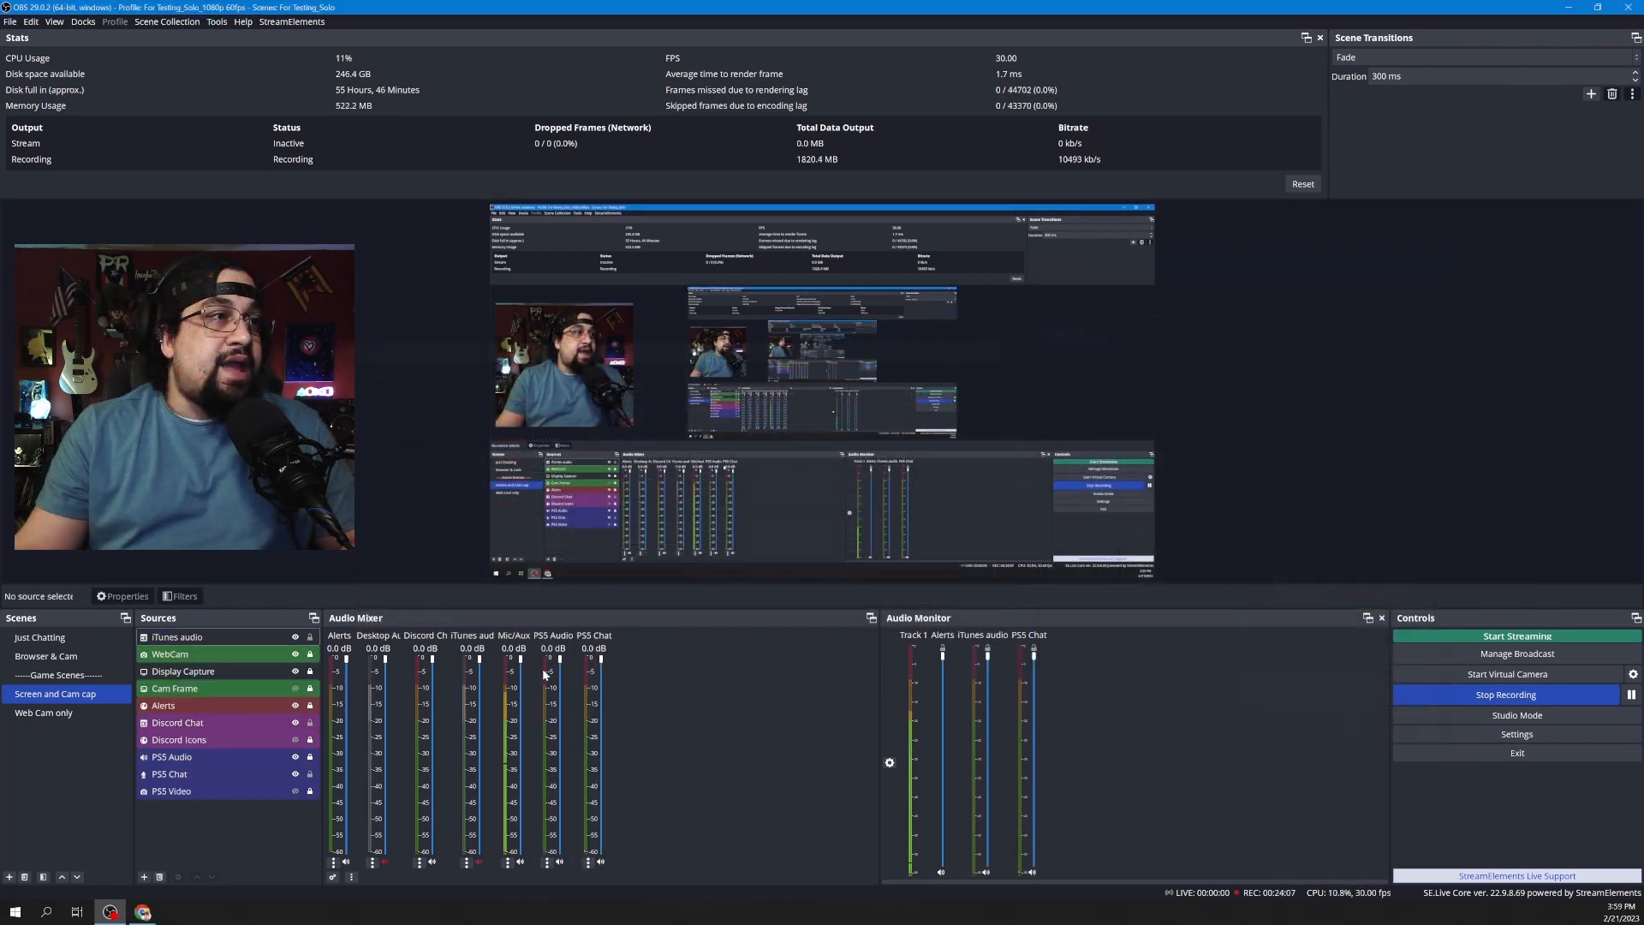
Open the Advanced Audio Properties and enlarge the window to review the monitoring and track assignments of all sources.
click(506, 863)
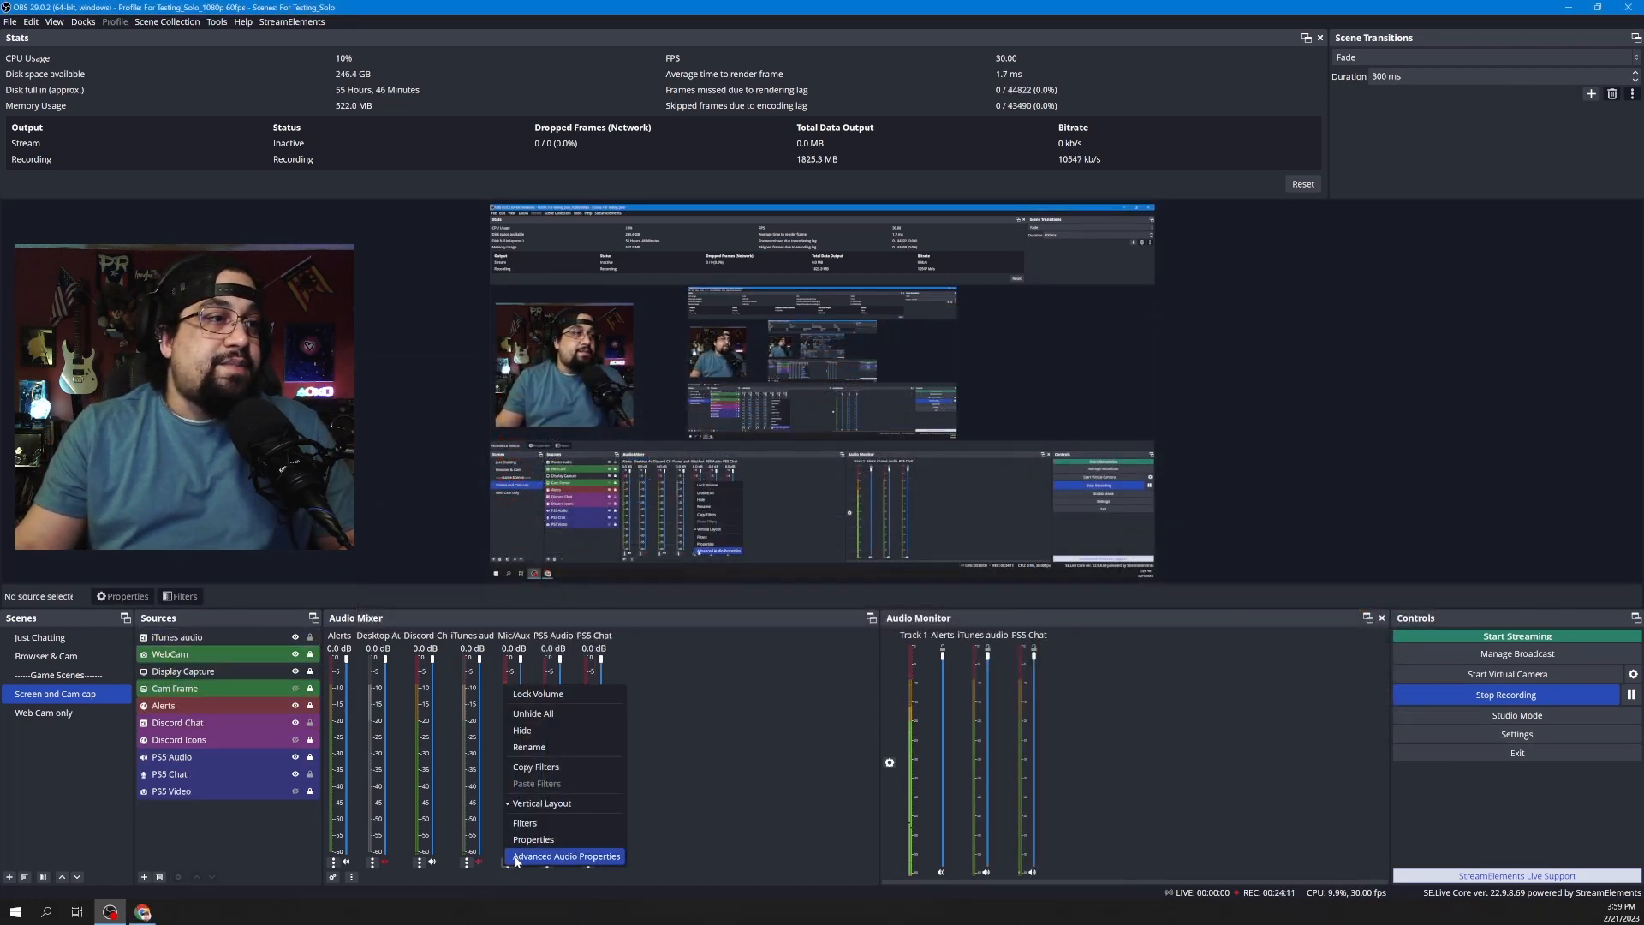
click(556, 848)
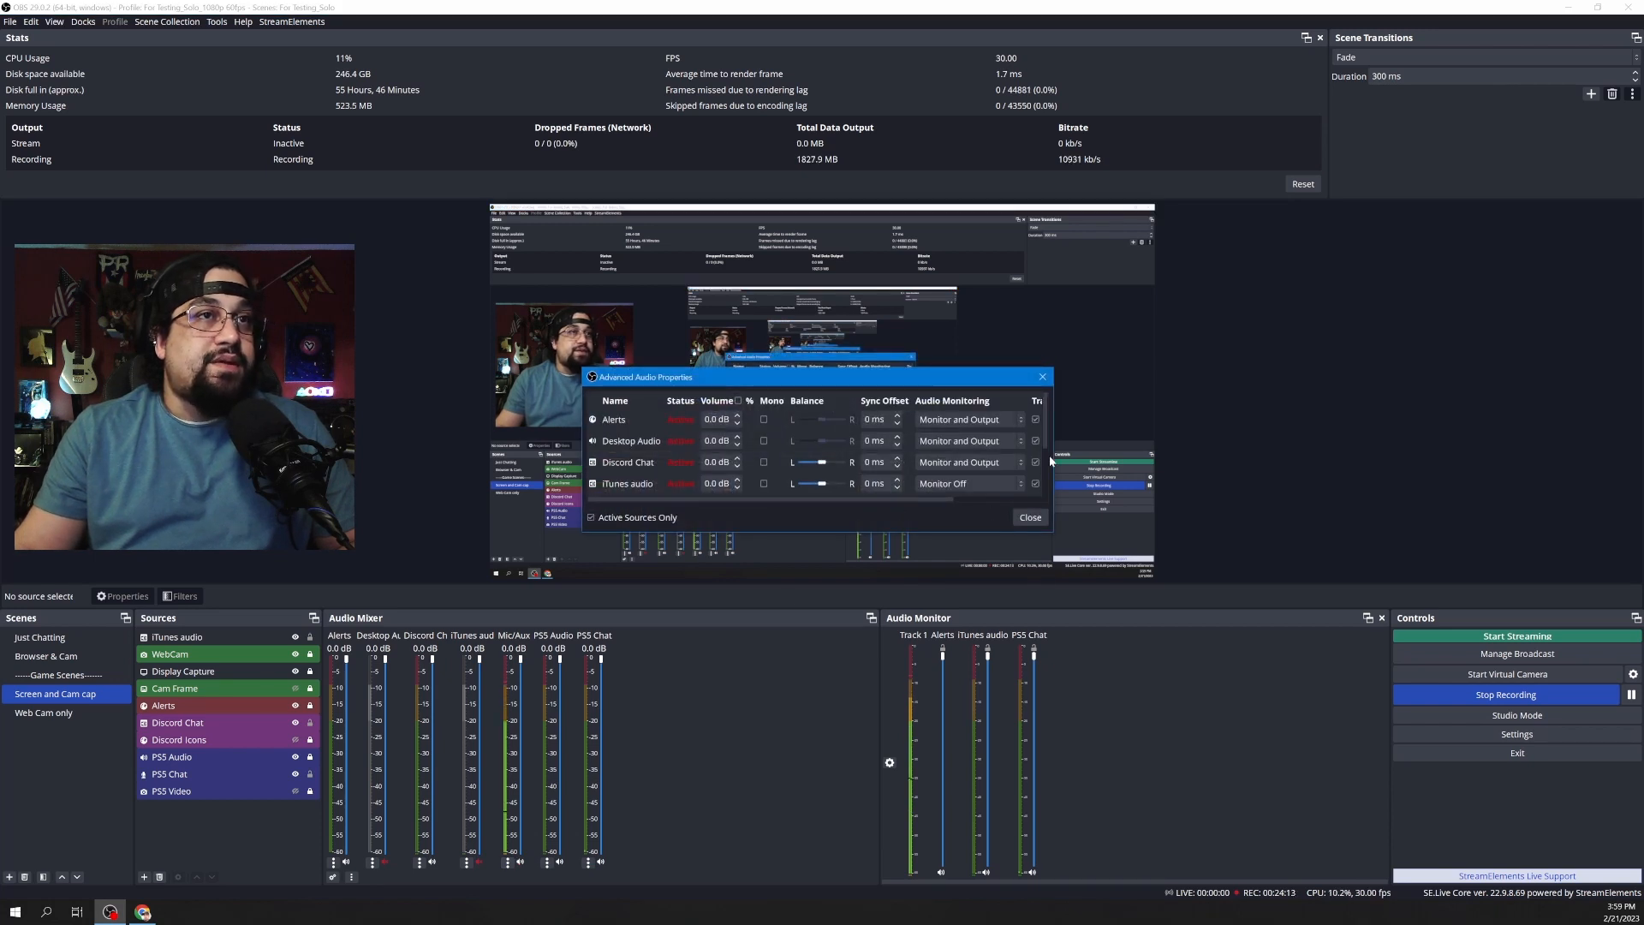
drag(1057, 444, 1141, 446)
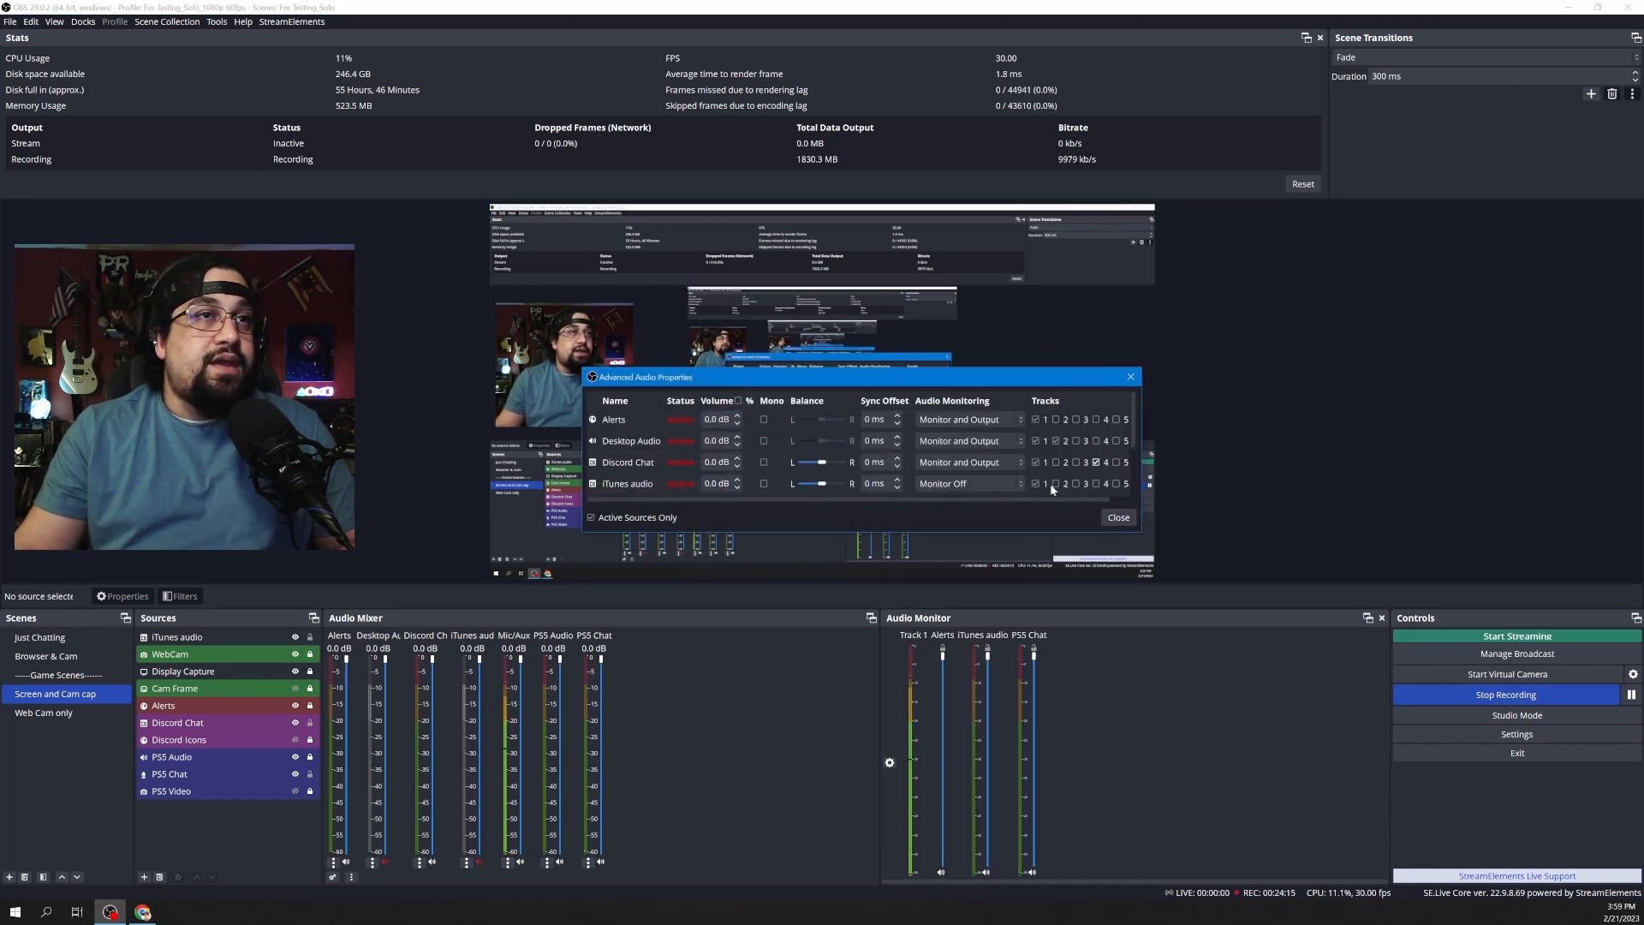
drag(935, 536, 926, 665)
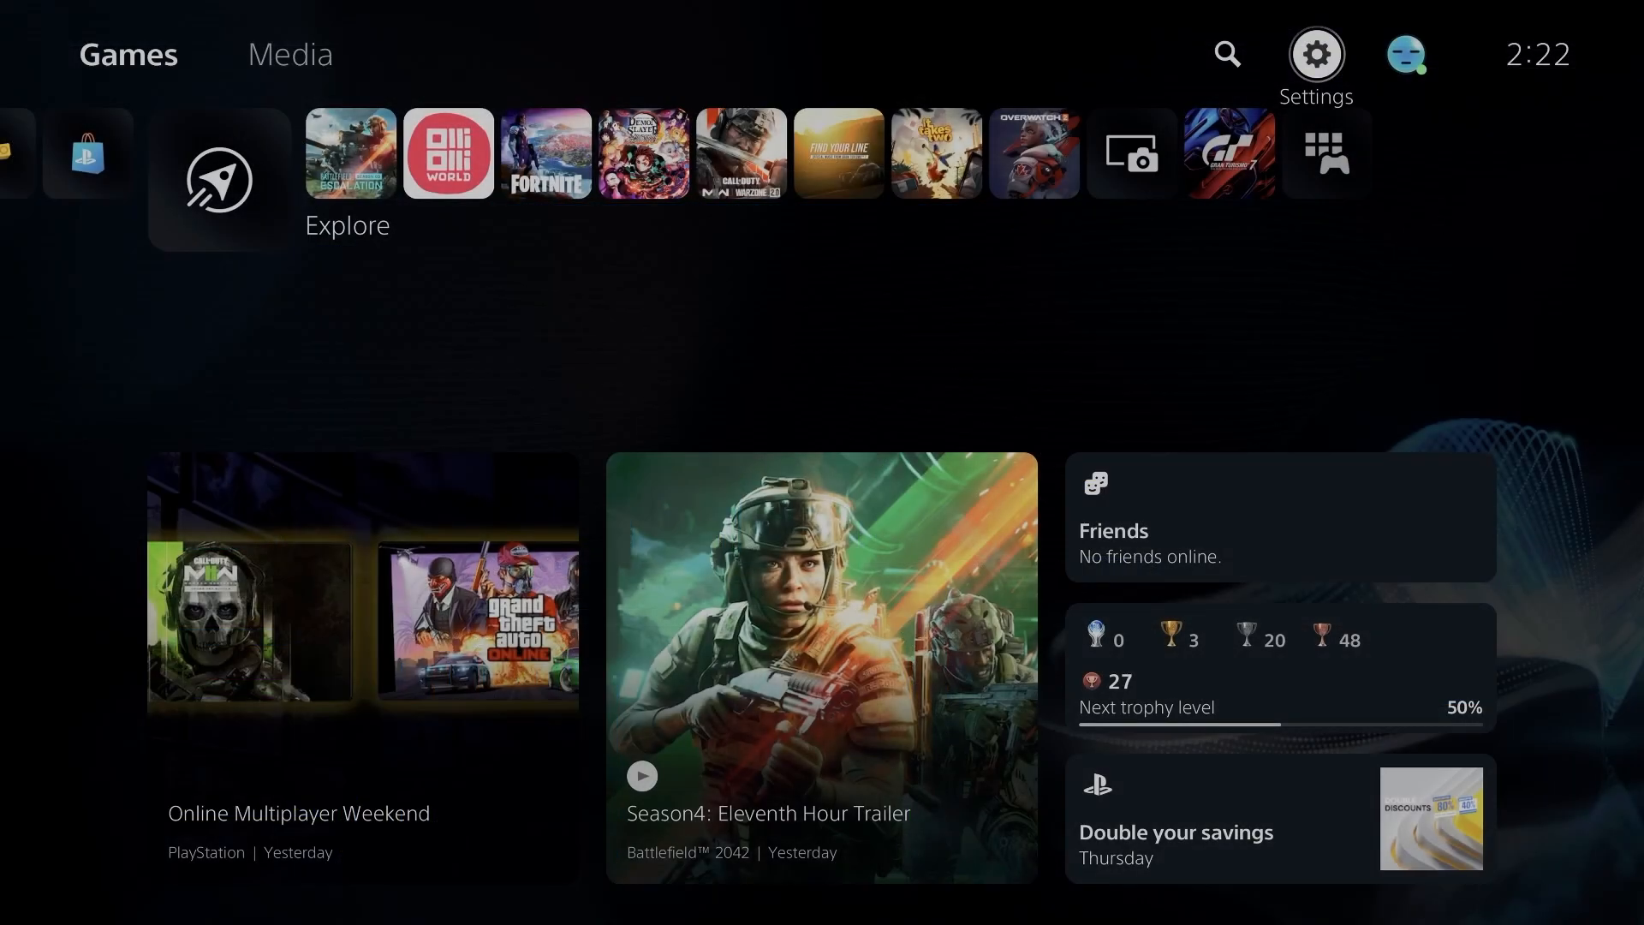
Switch to the PS5 and open the Sound section of its system settings from the home screen.
key(Right)
key(Left)
key(Left)
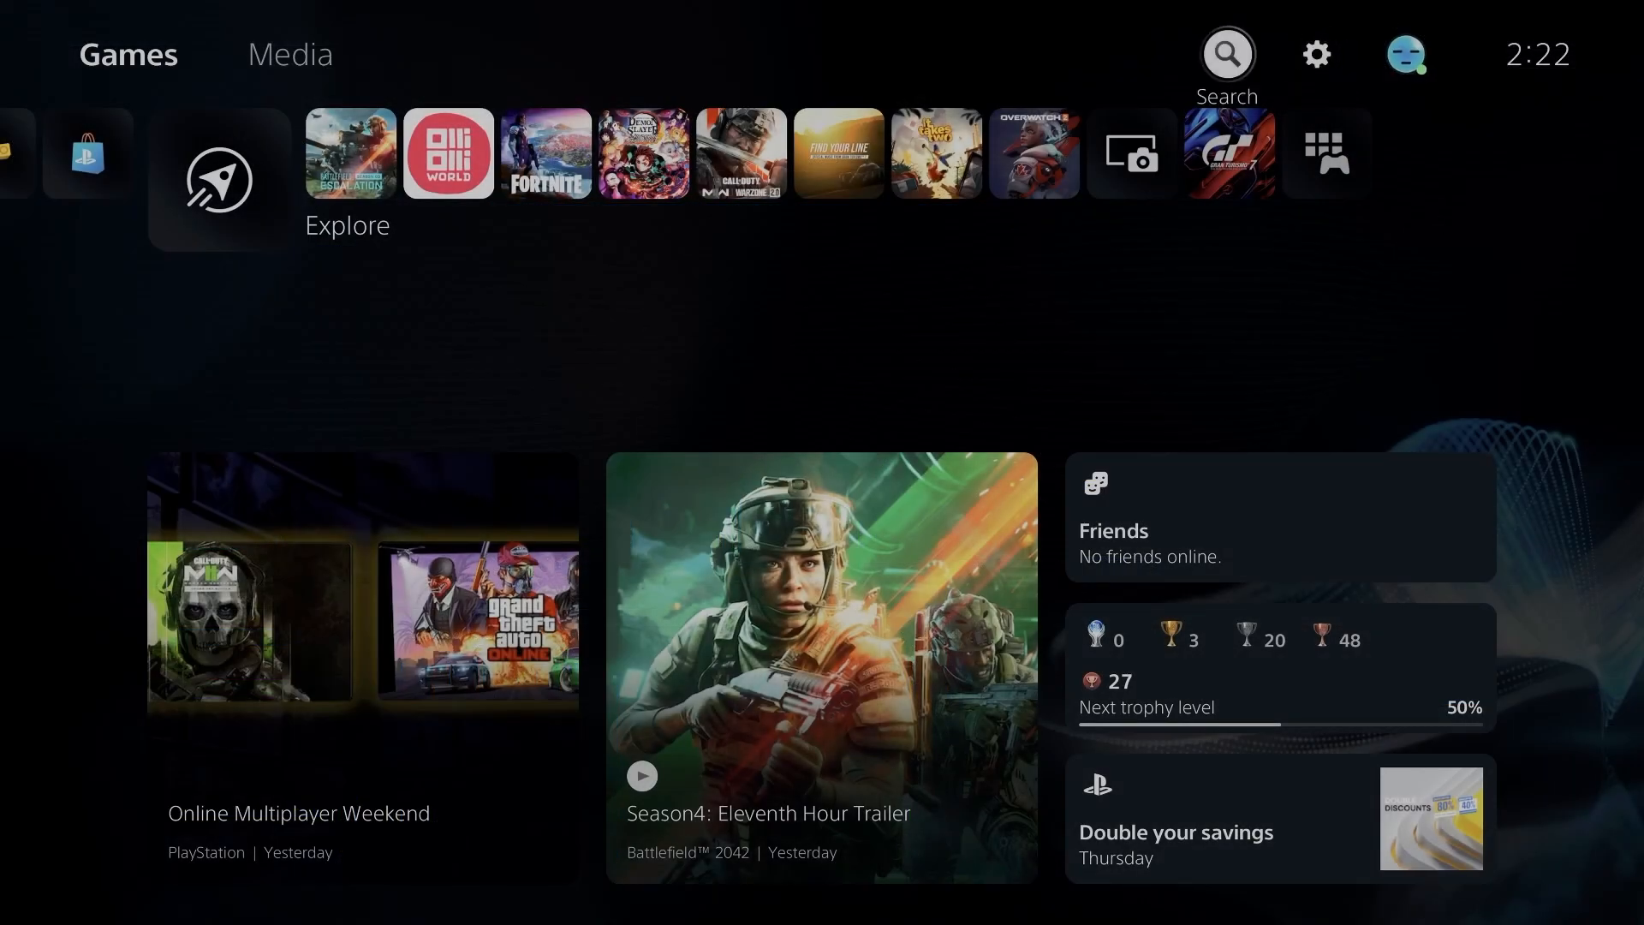
key(Right)
key(Return)
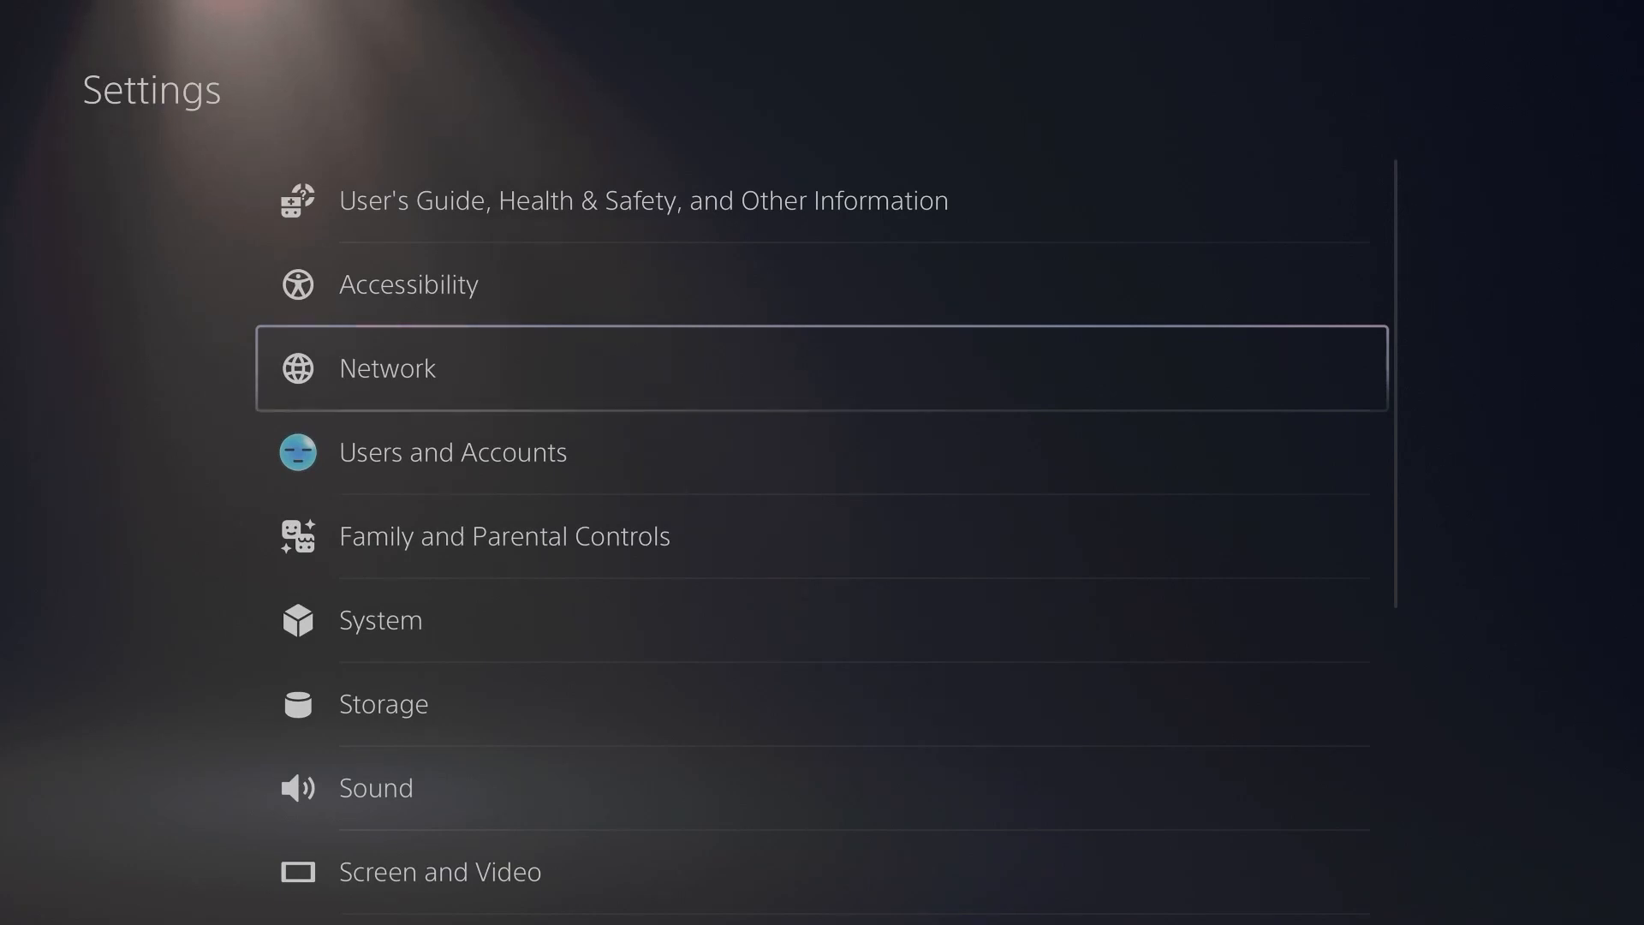
key(Down)
key(Down)
key(Down)
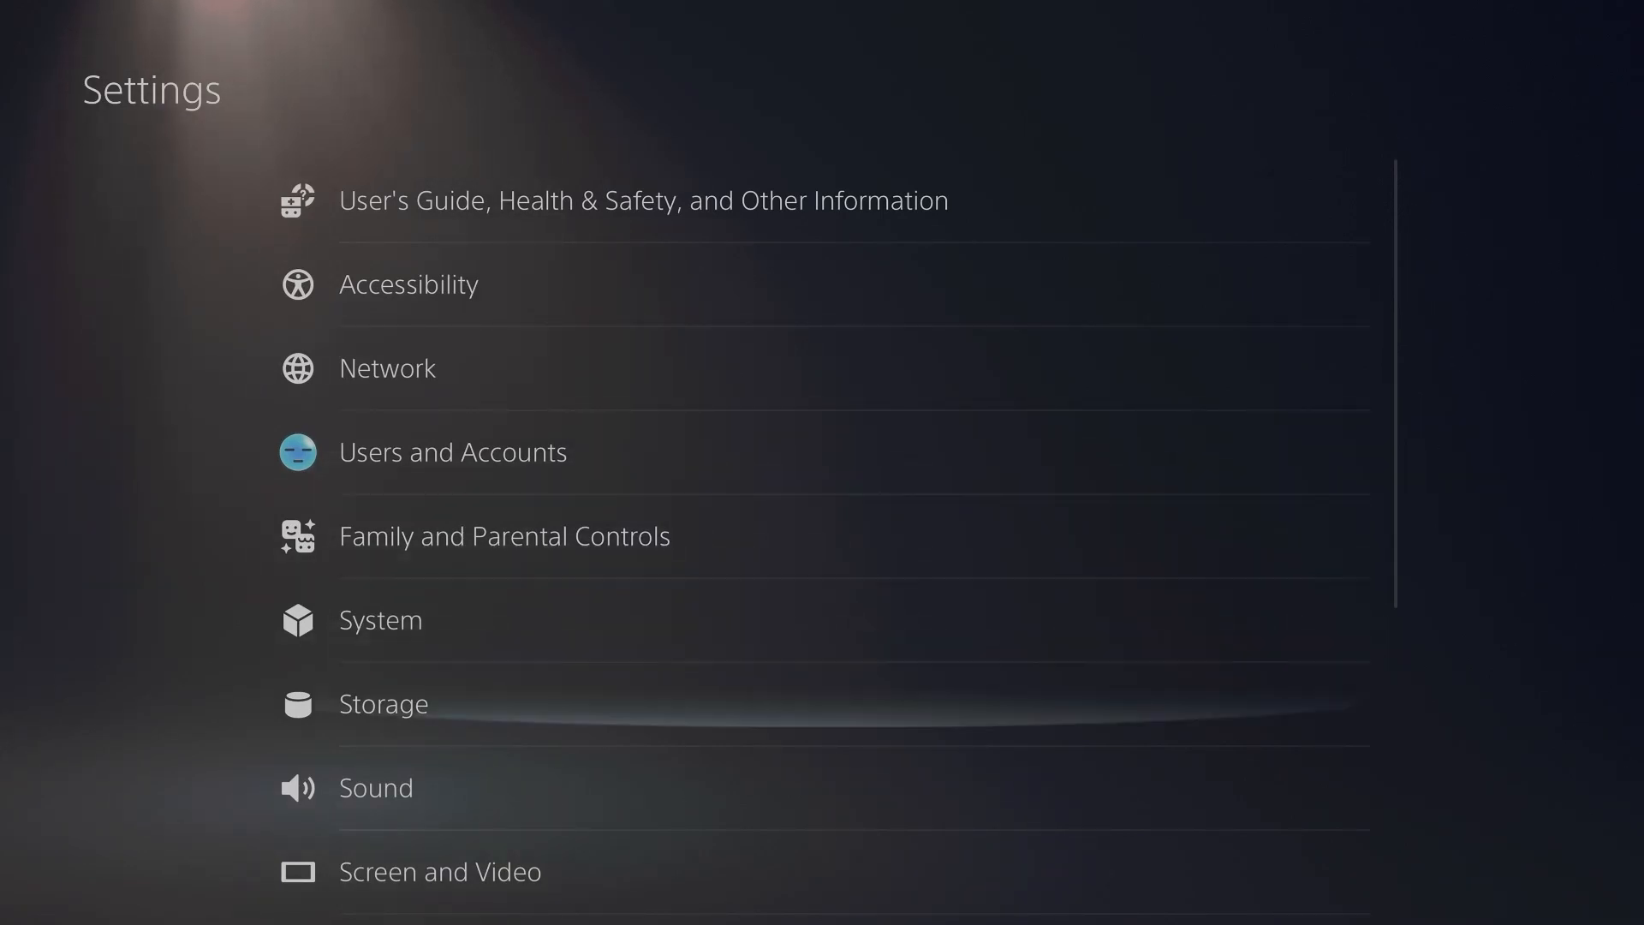
key(Down)
key(Return)
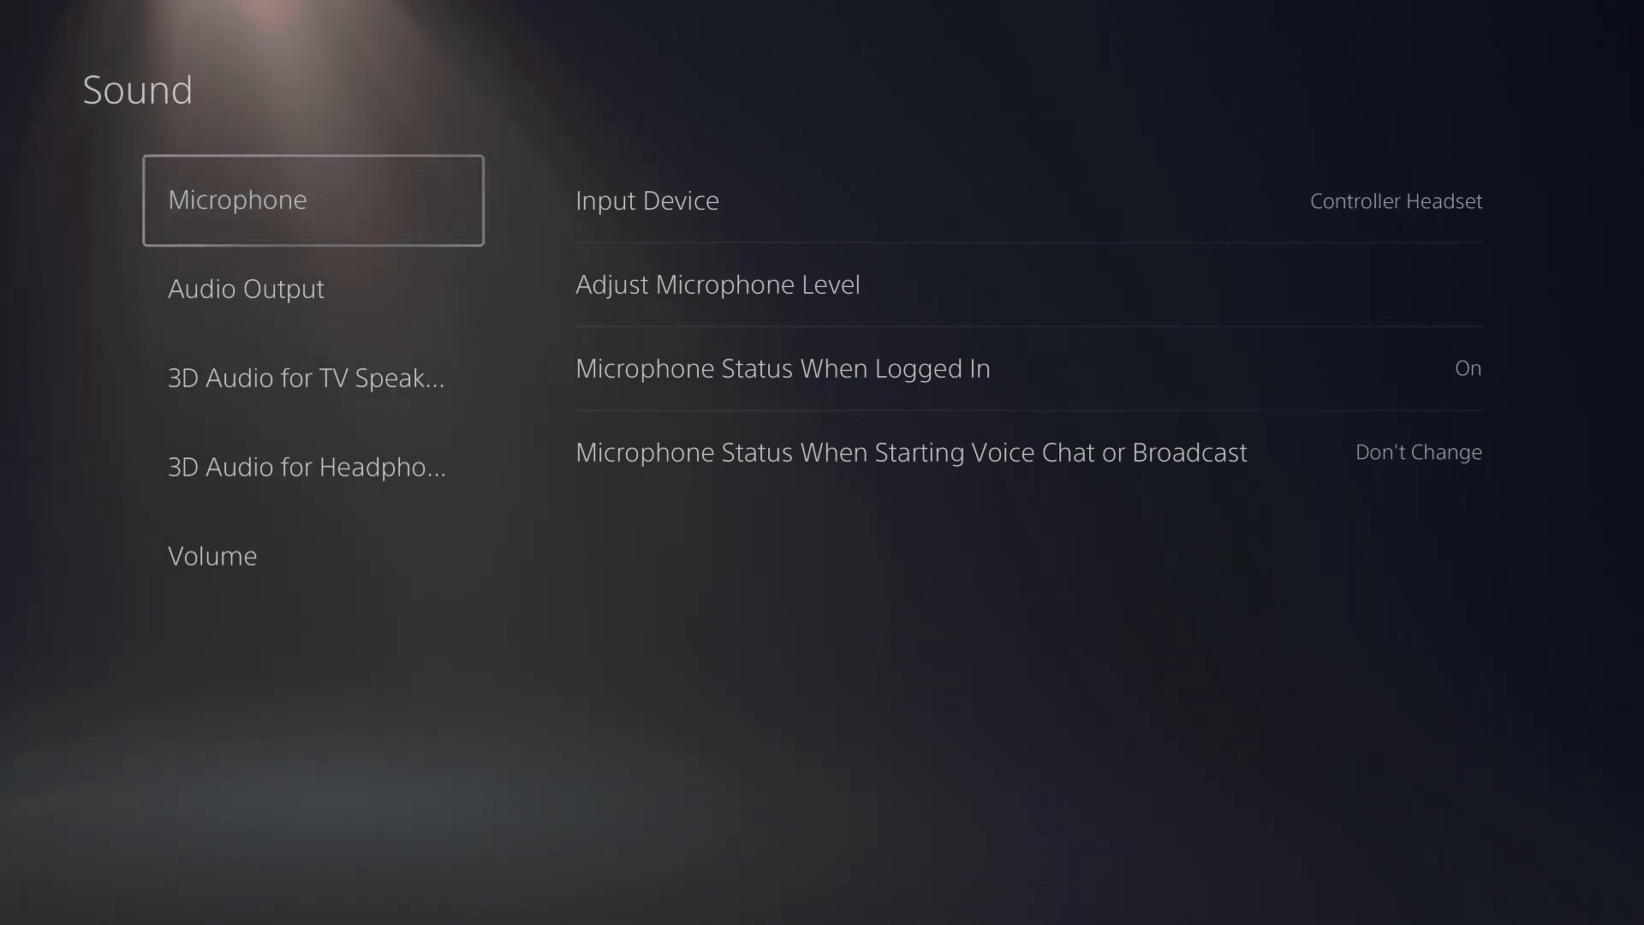
Review the available output devices in the Audio Output settings and return to the list.
key(Down)
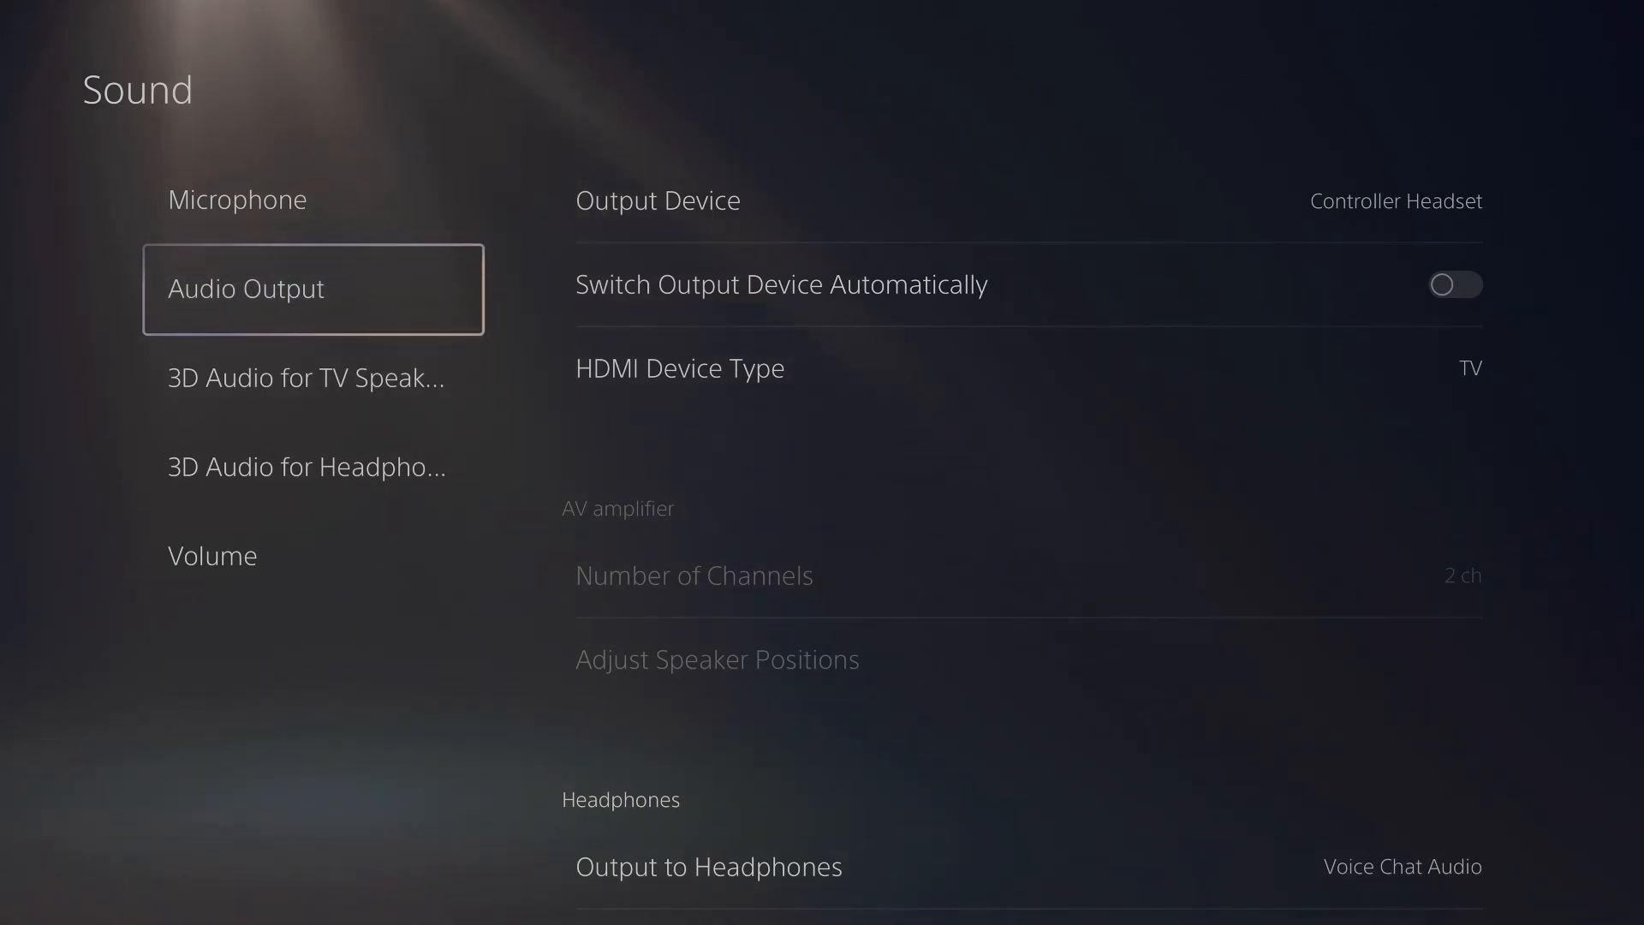
key(Right)
key(Return)
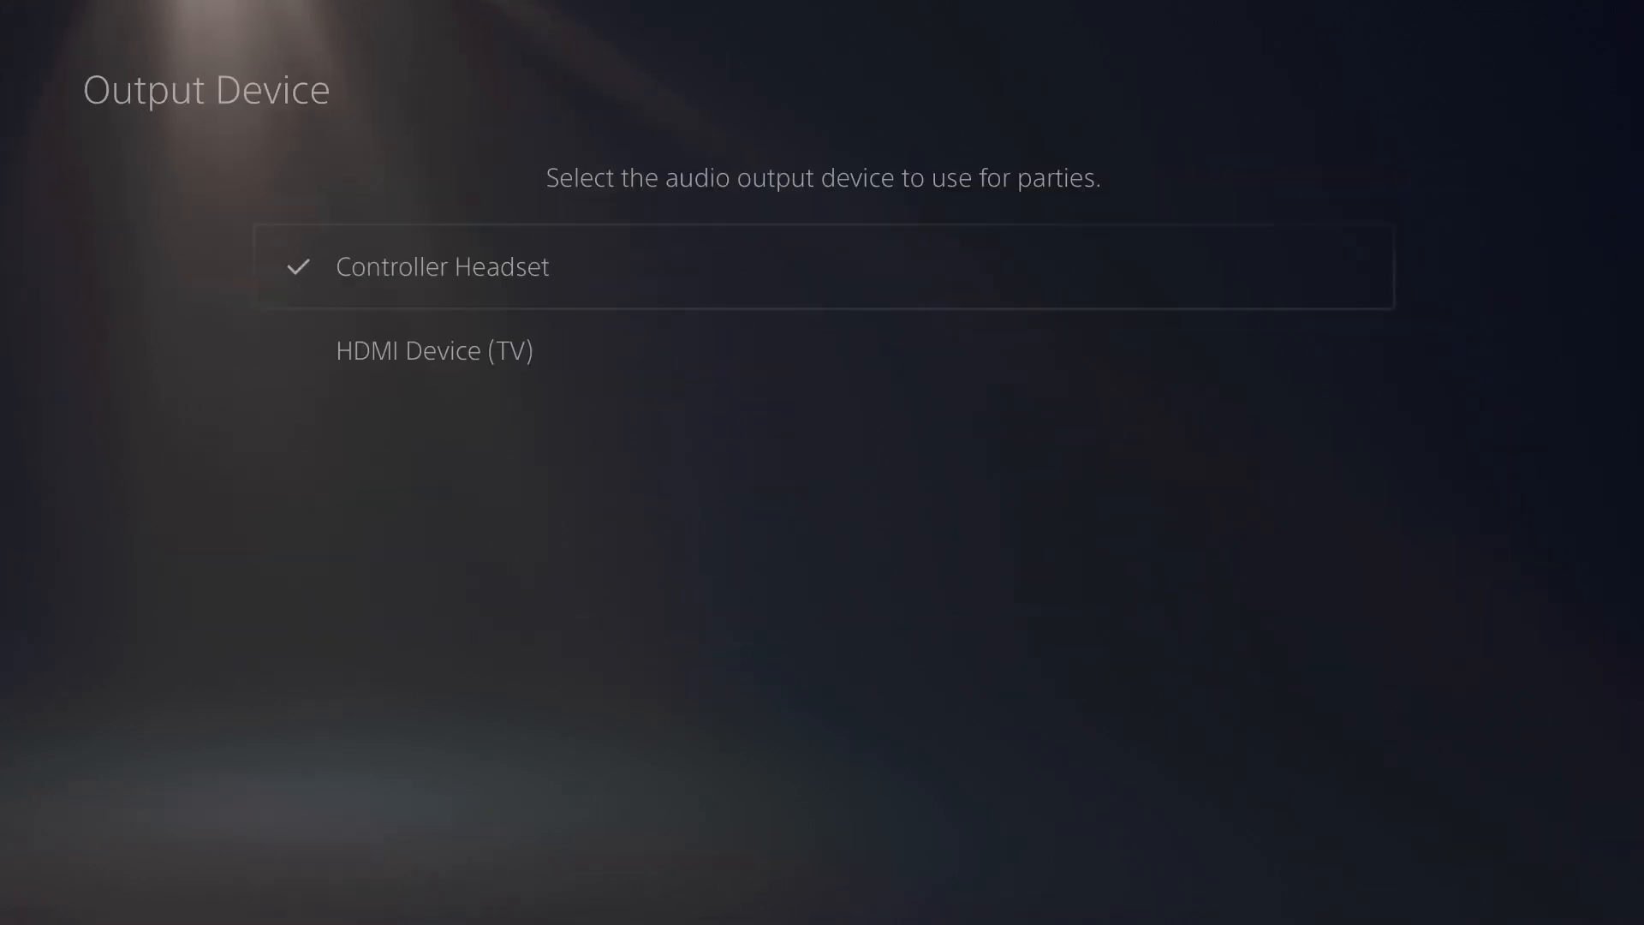
key(Escape)
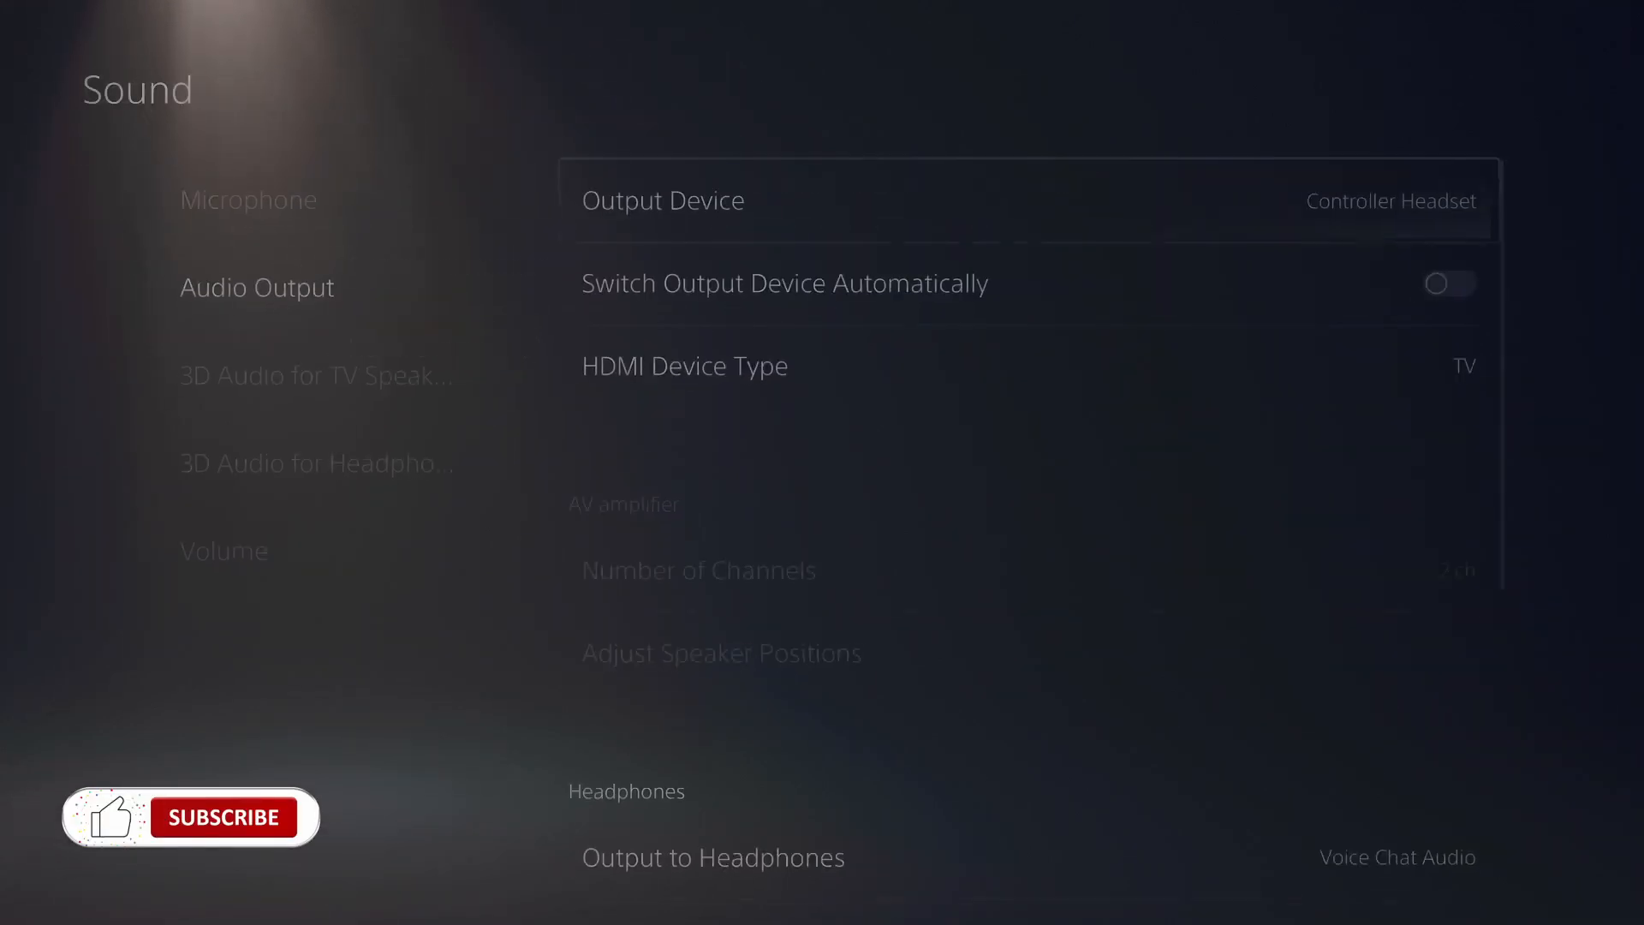
Set Output to Headphones to Voice Chat Audio in the Audio Output settings.
key(Down)
key(Down)
key(Down)
key(Down)
key(Down)
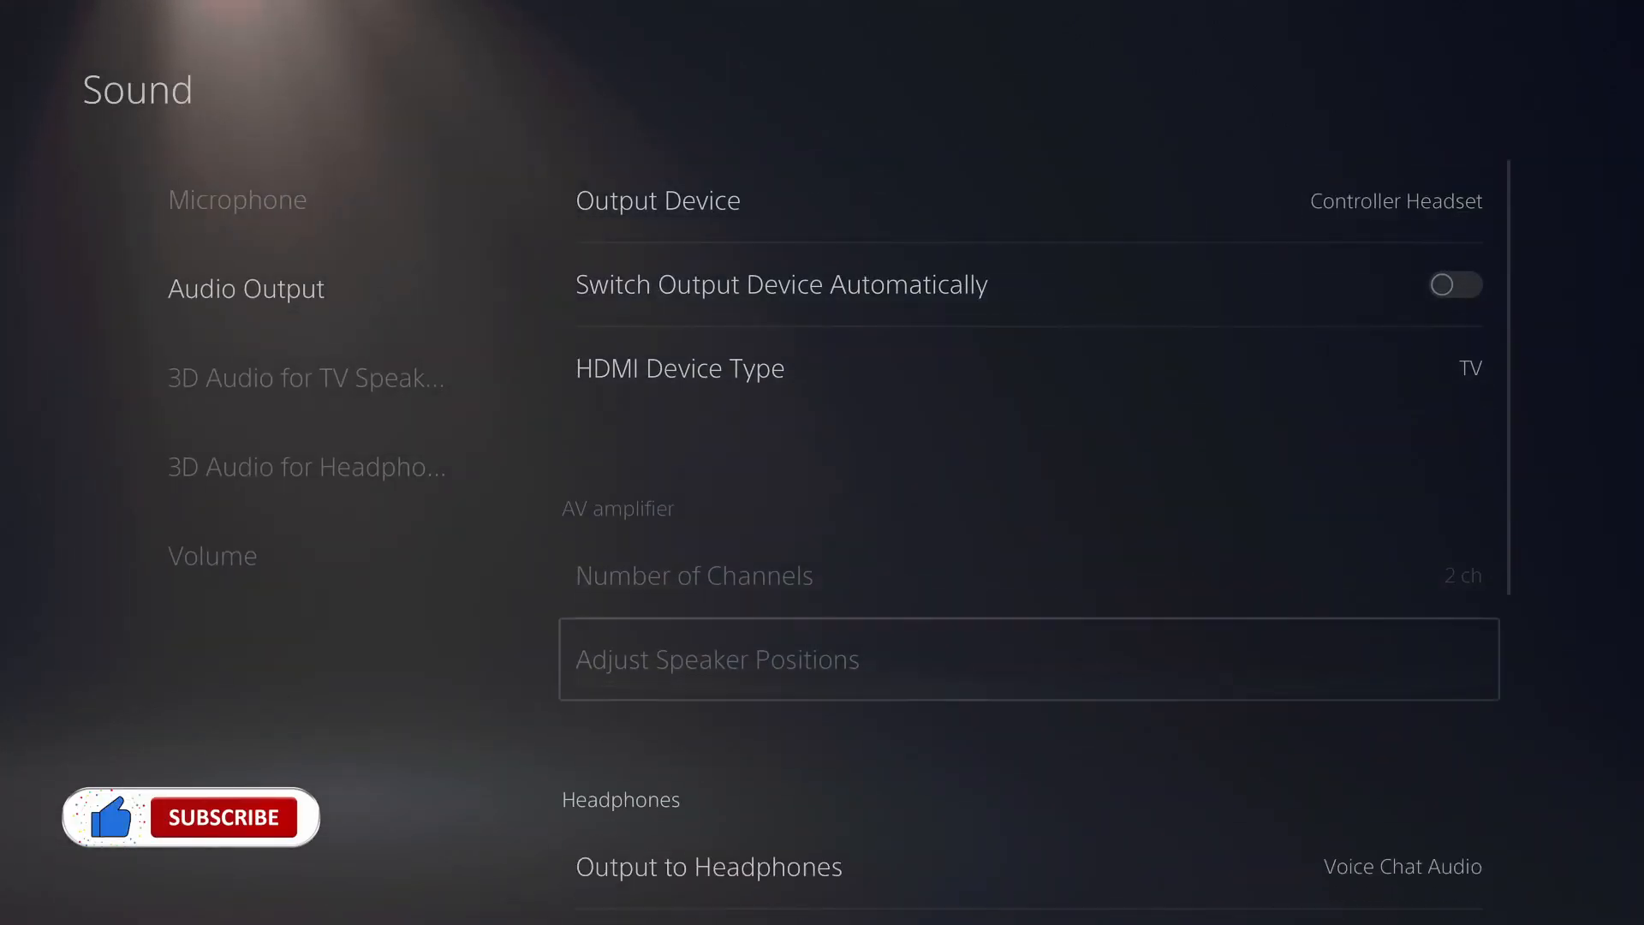
key(Up)
key(Return)
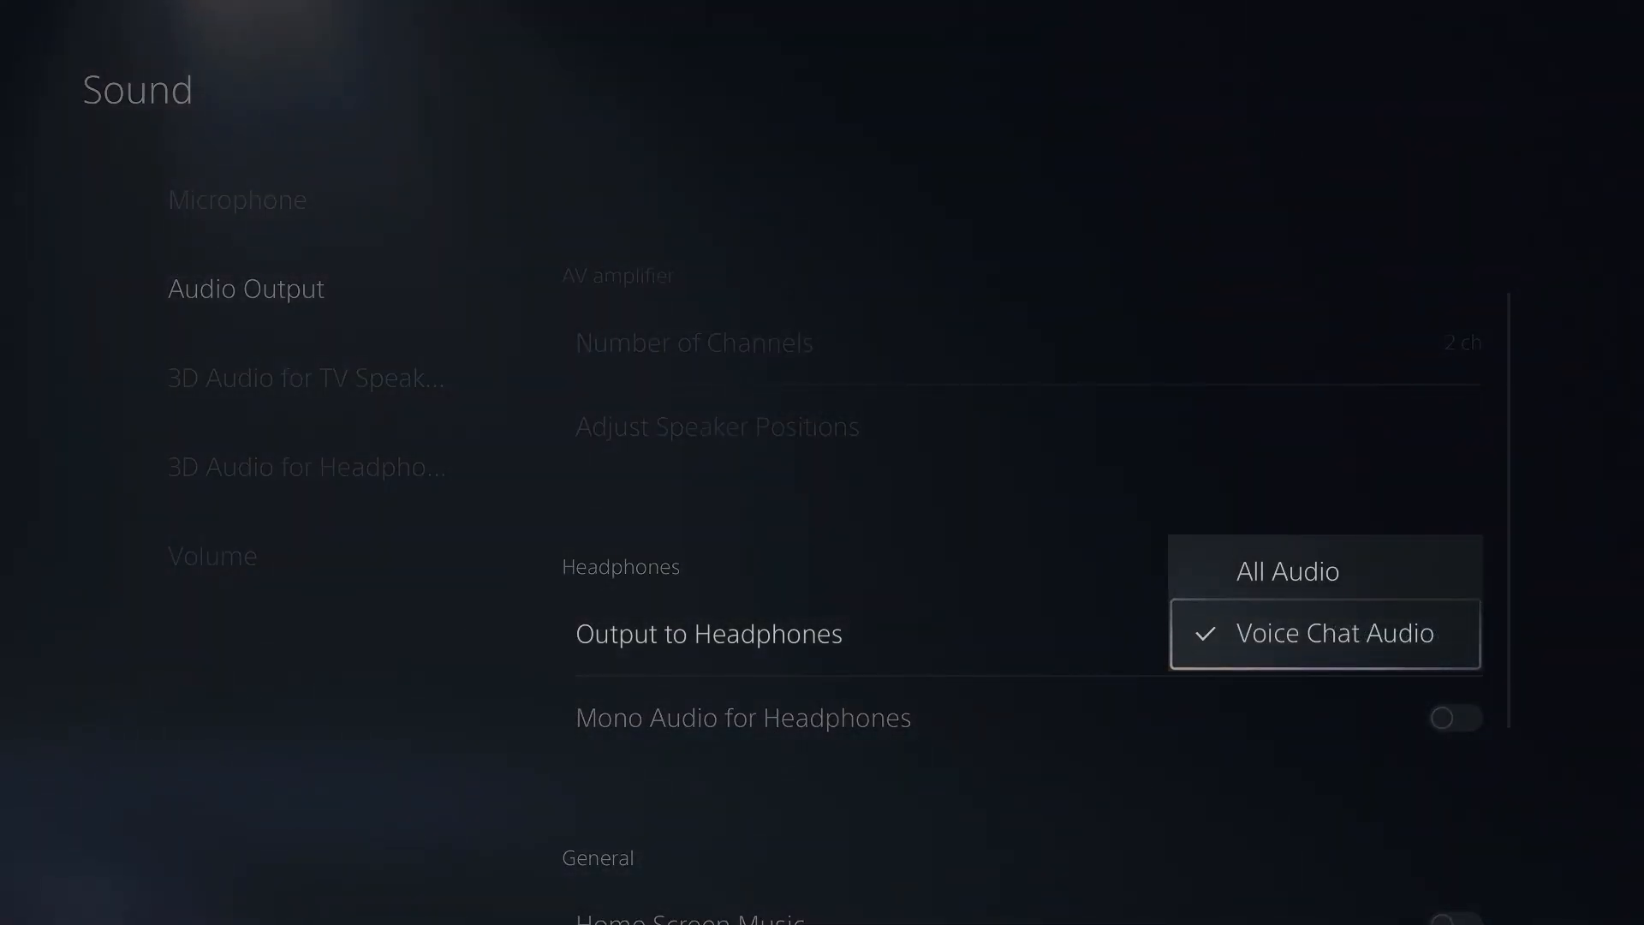
key(Up)
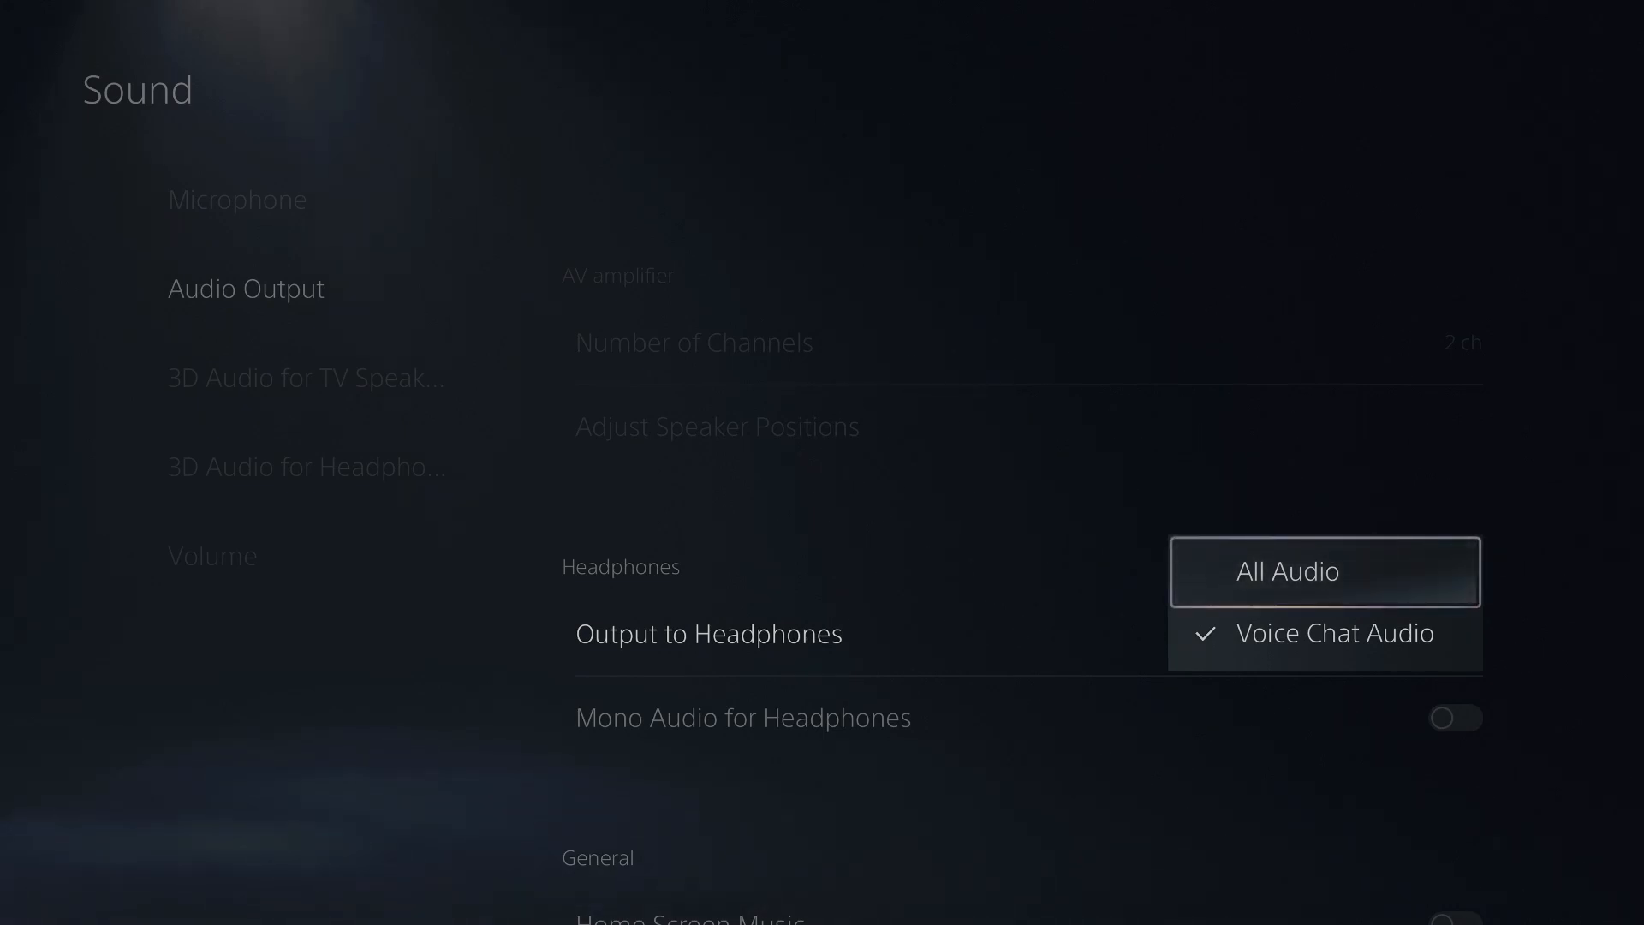
key(Down)
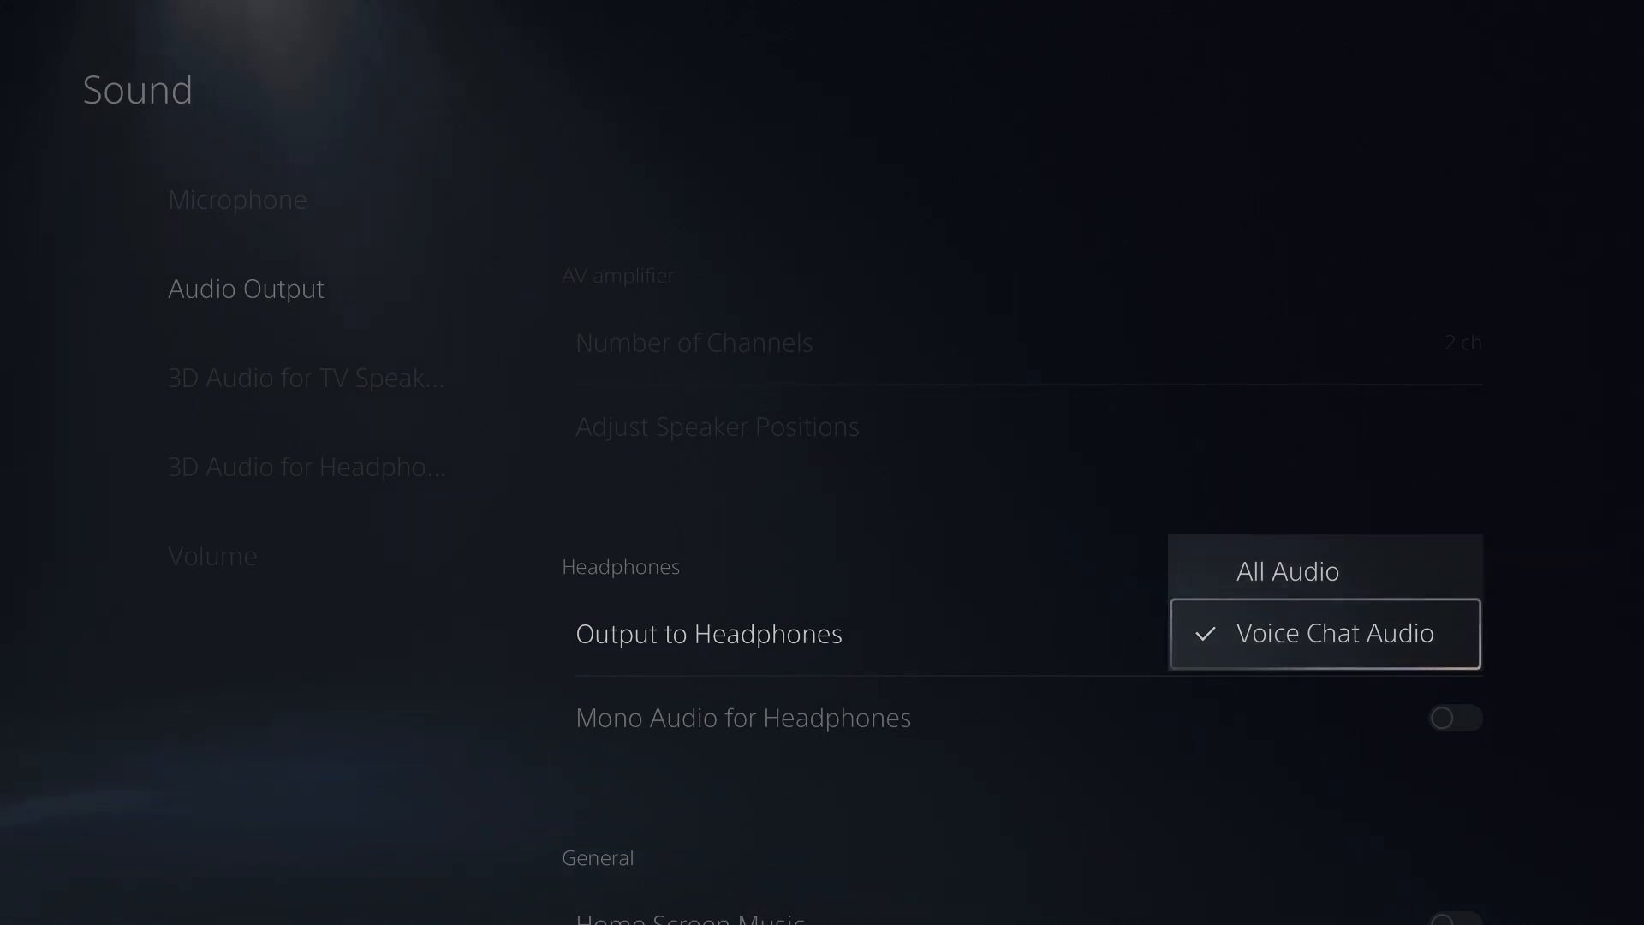
key(Return)
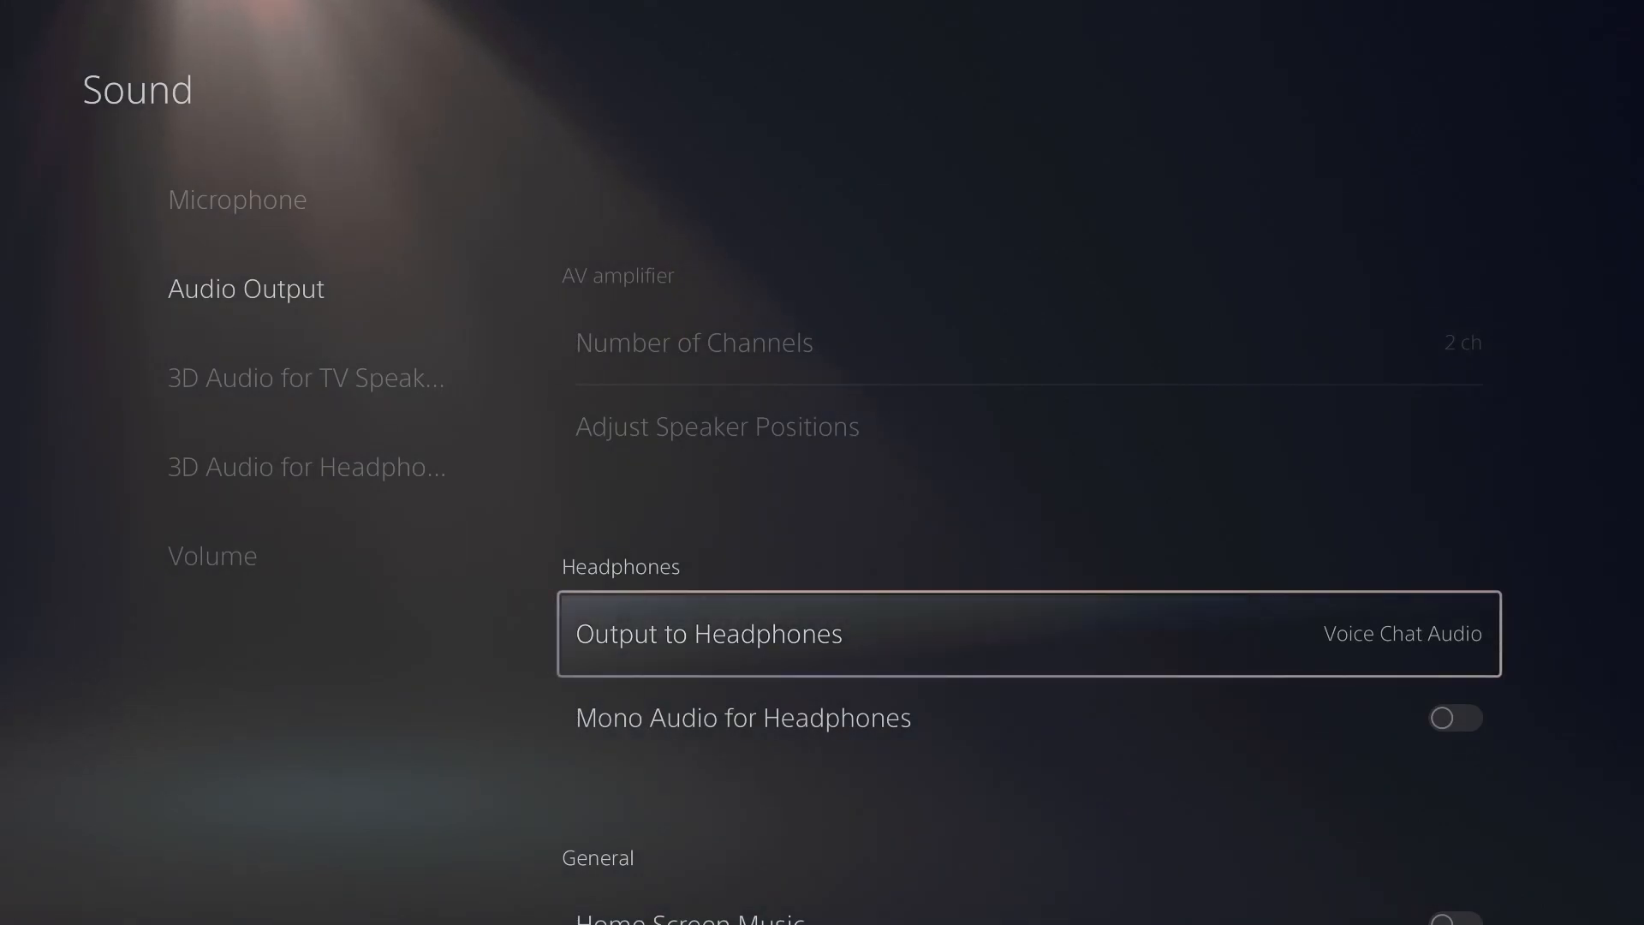
Examine the Audio Output options, including Output Device, Switch Output Device Automatically and HDMI Device Type.
key(Up)
key(Up)
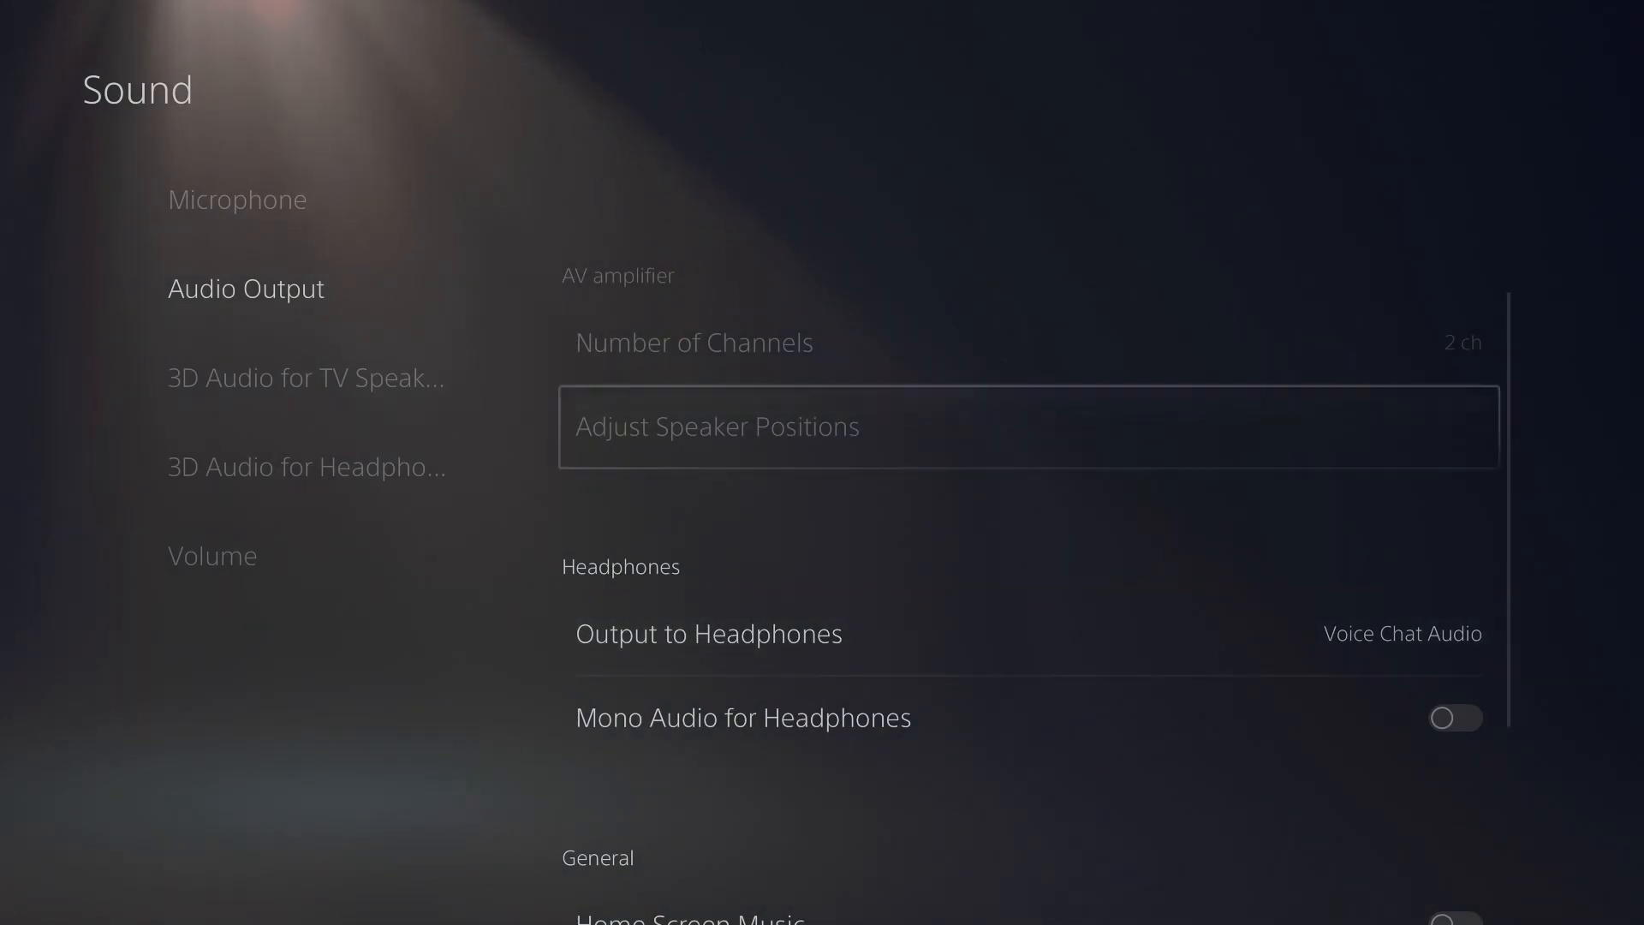
key(Down)
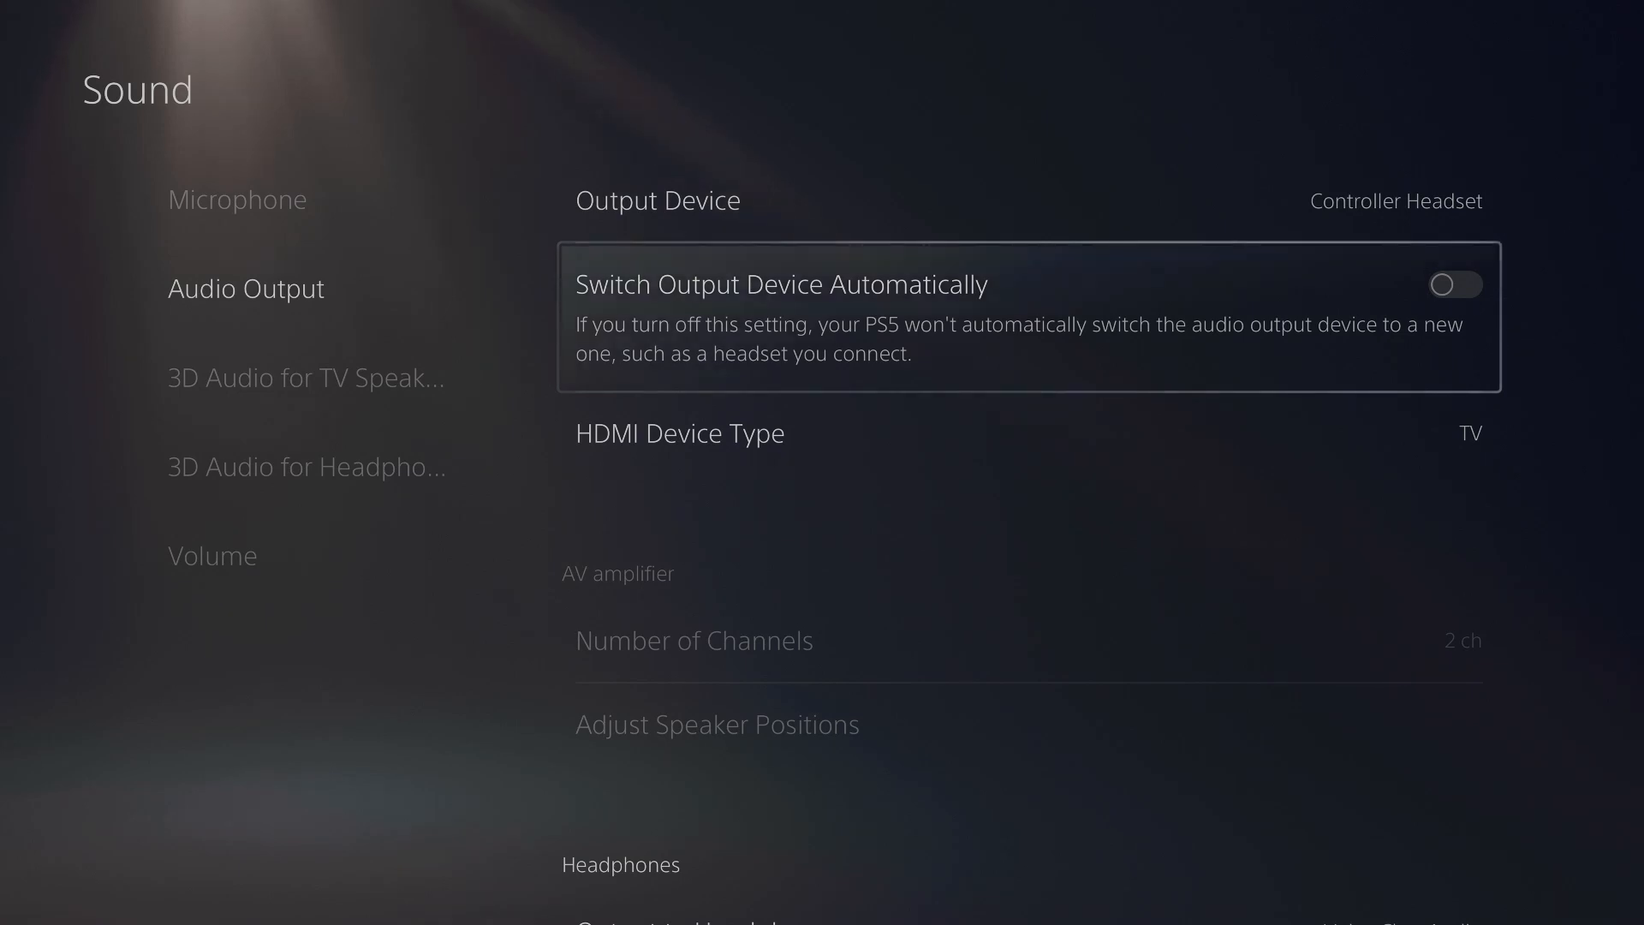
key(Up)
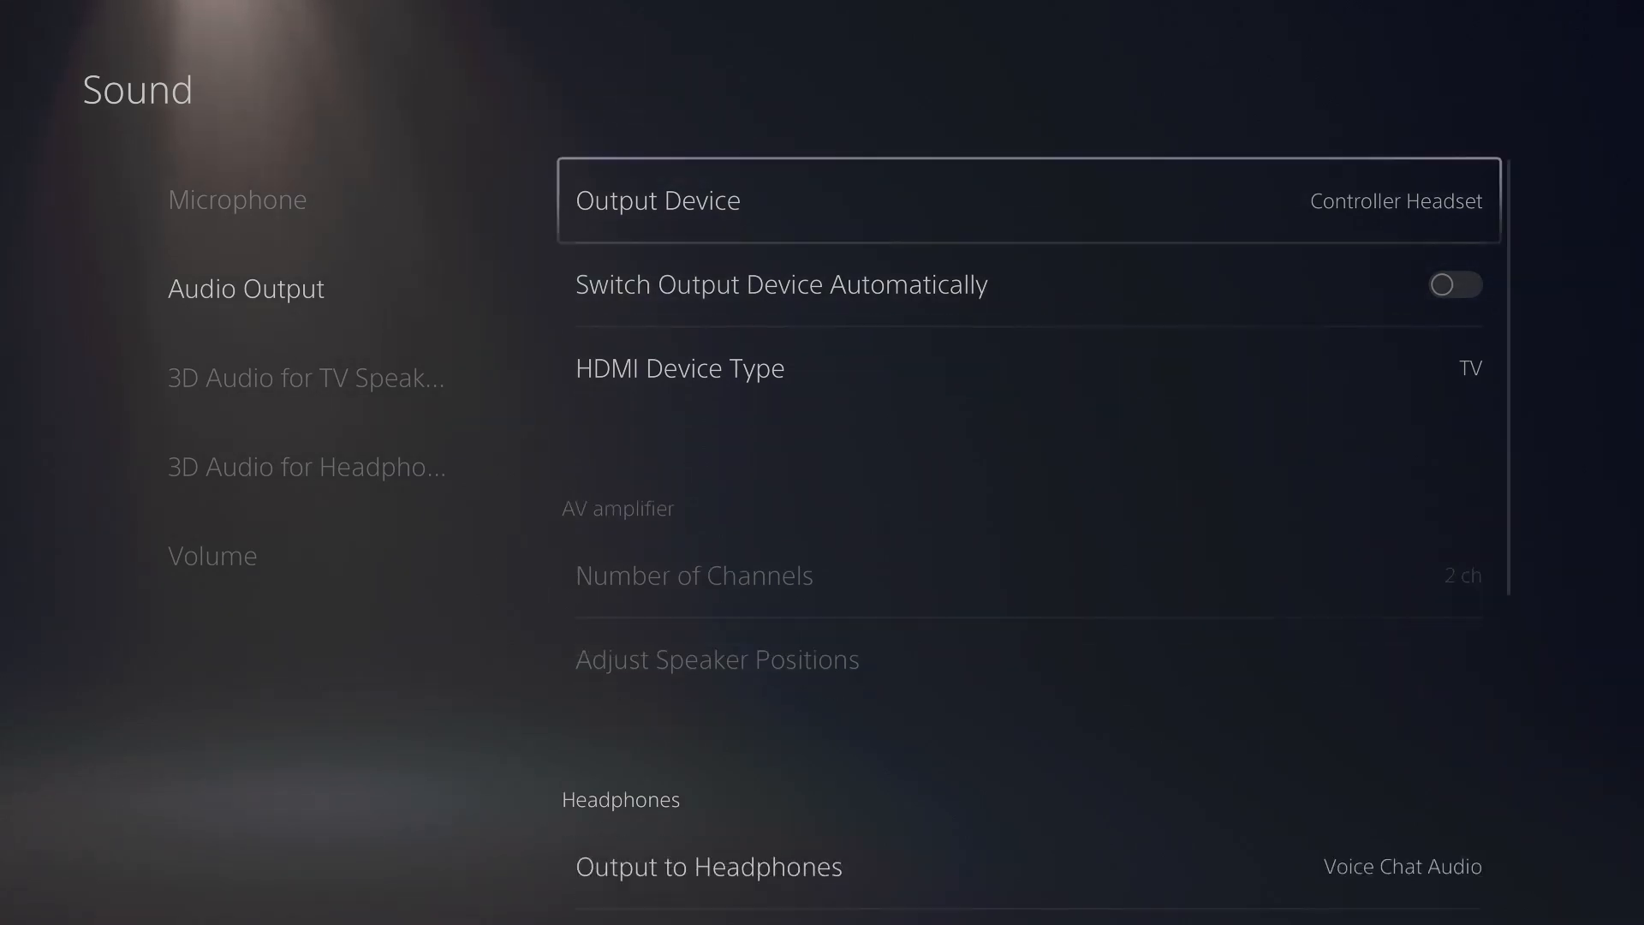
key(Down)
key(Down)
key(Down)
key(Down)
key(Up)
key(Up)
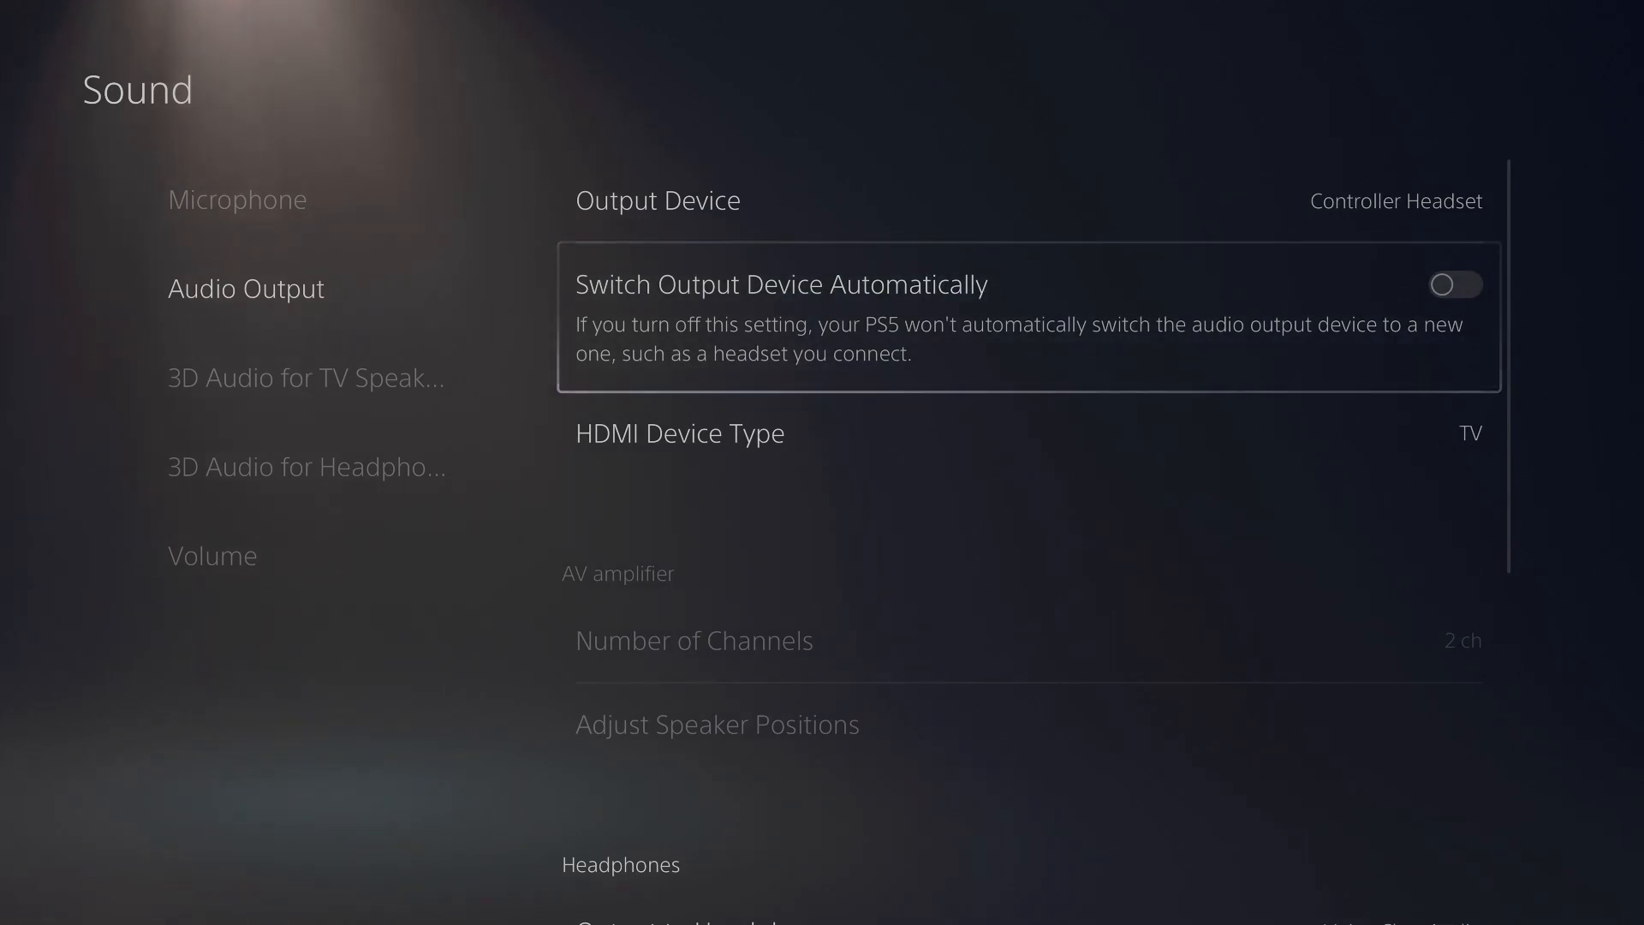
Check the Headphones and Controller Speaker levels in the Volume settings and return to the home screen.
key(Left)
key(Down)
key(Down)
key(Down)
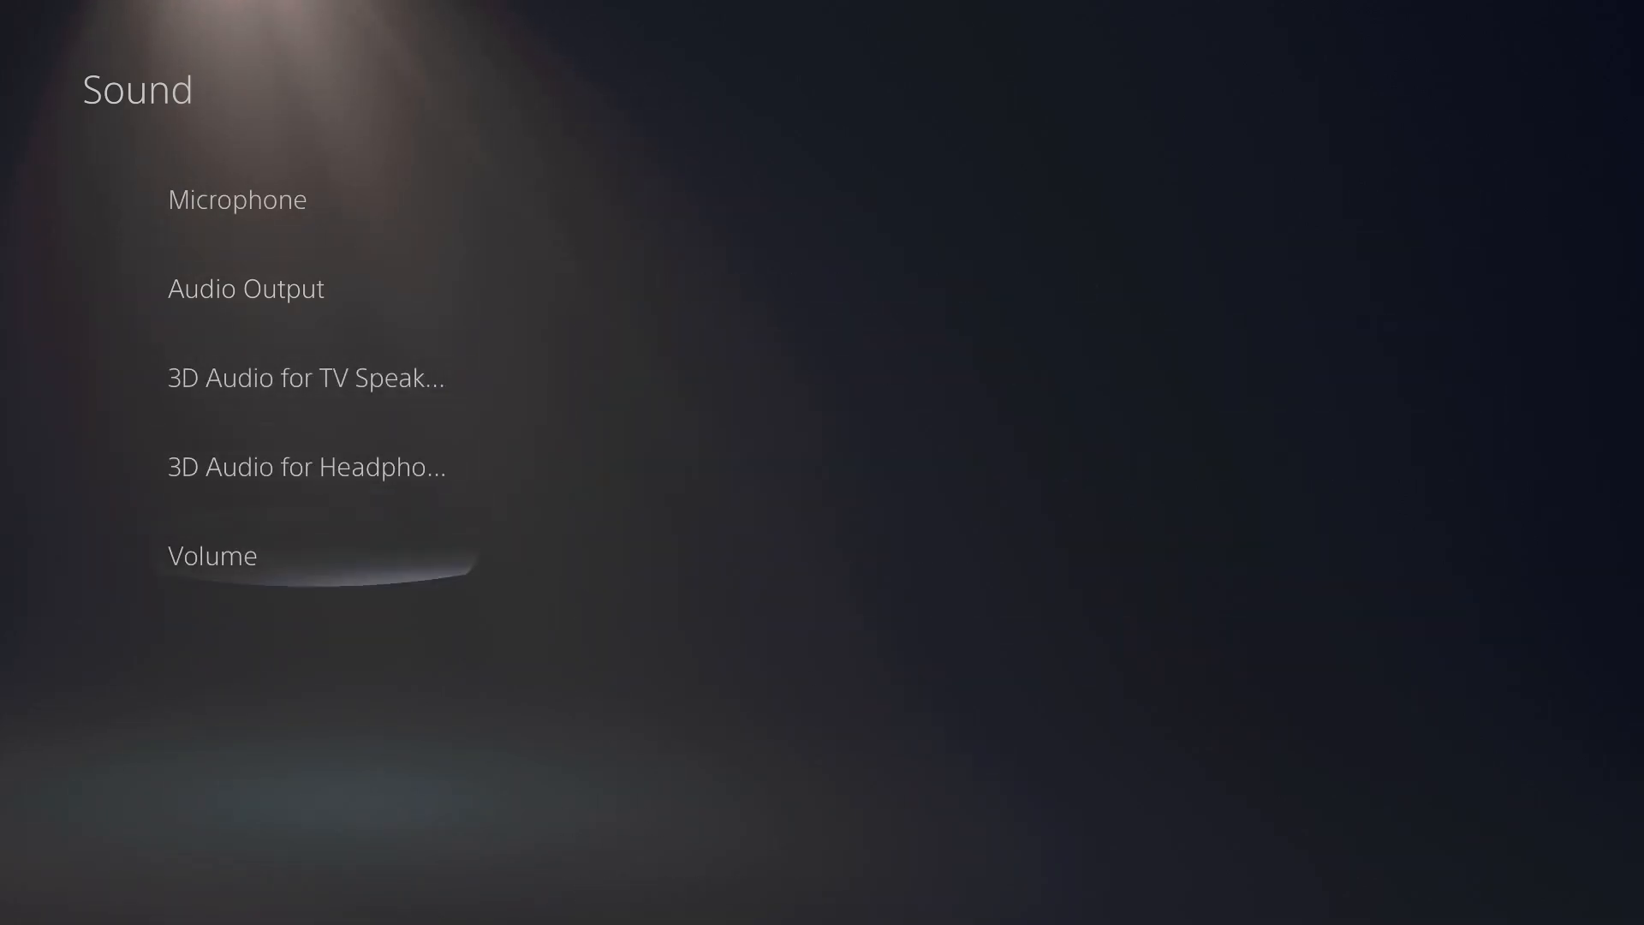
key(Right)
key(Return)
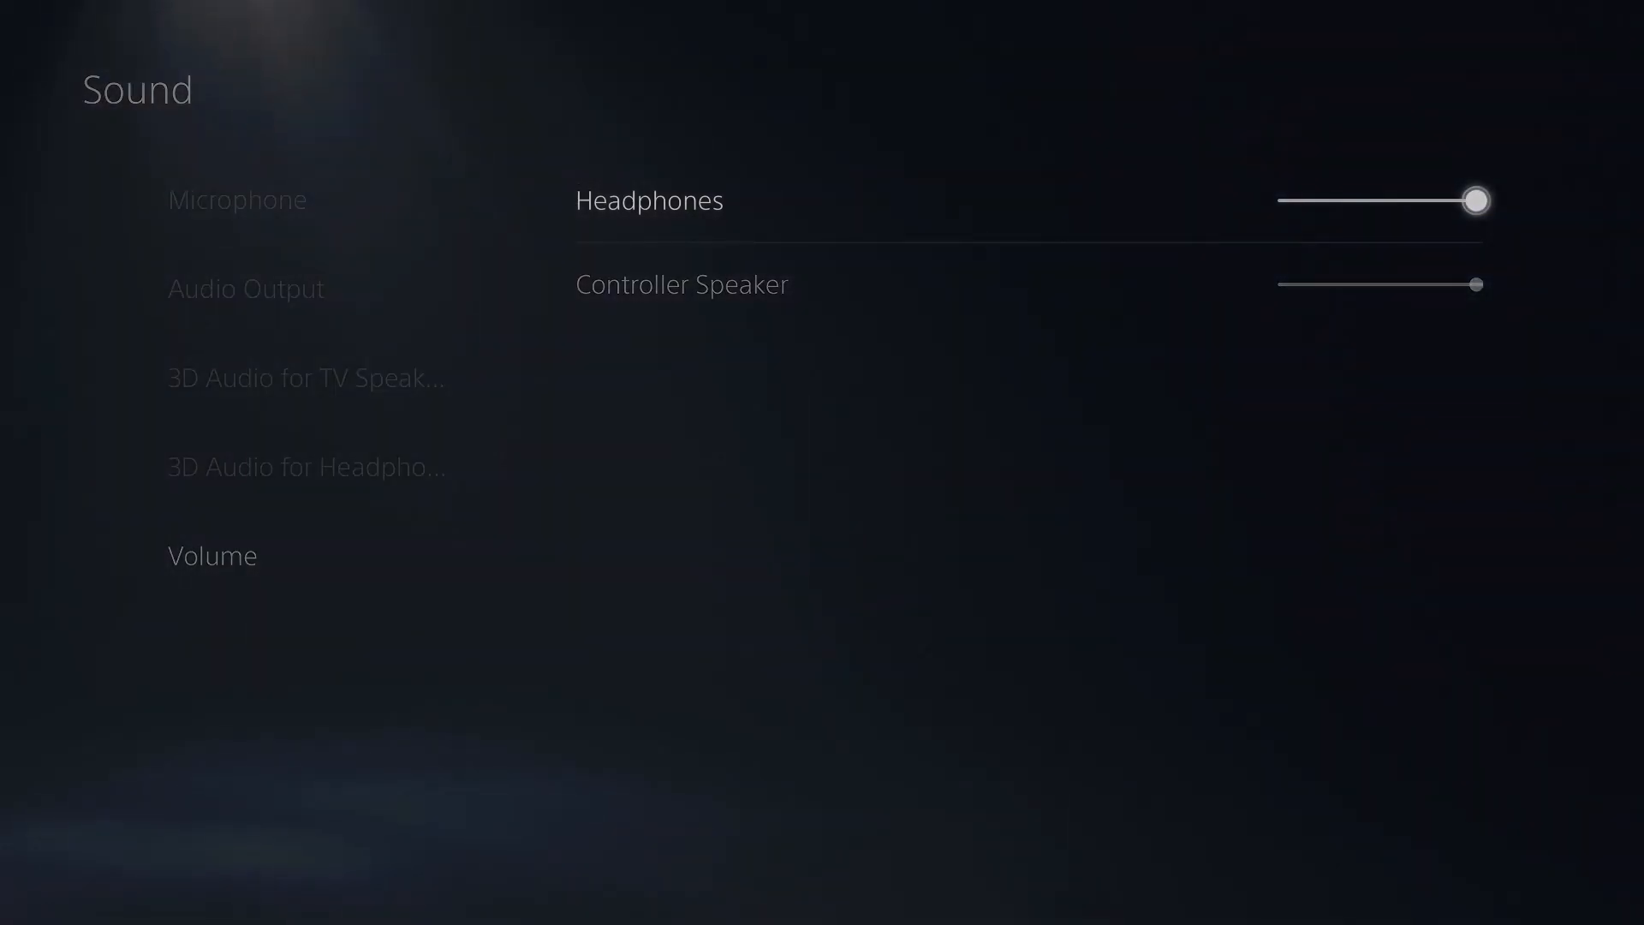
key(Return)
key(Down)
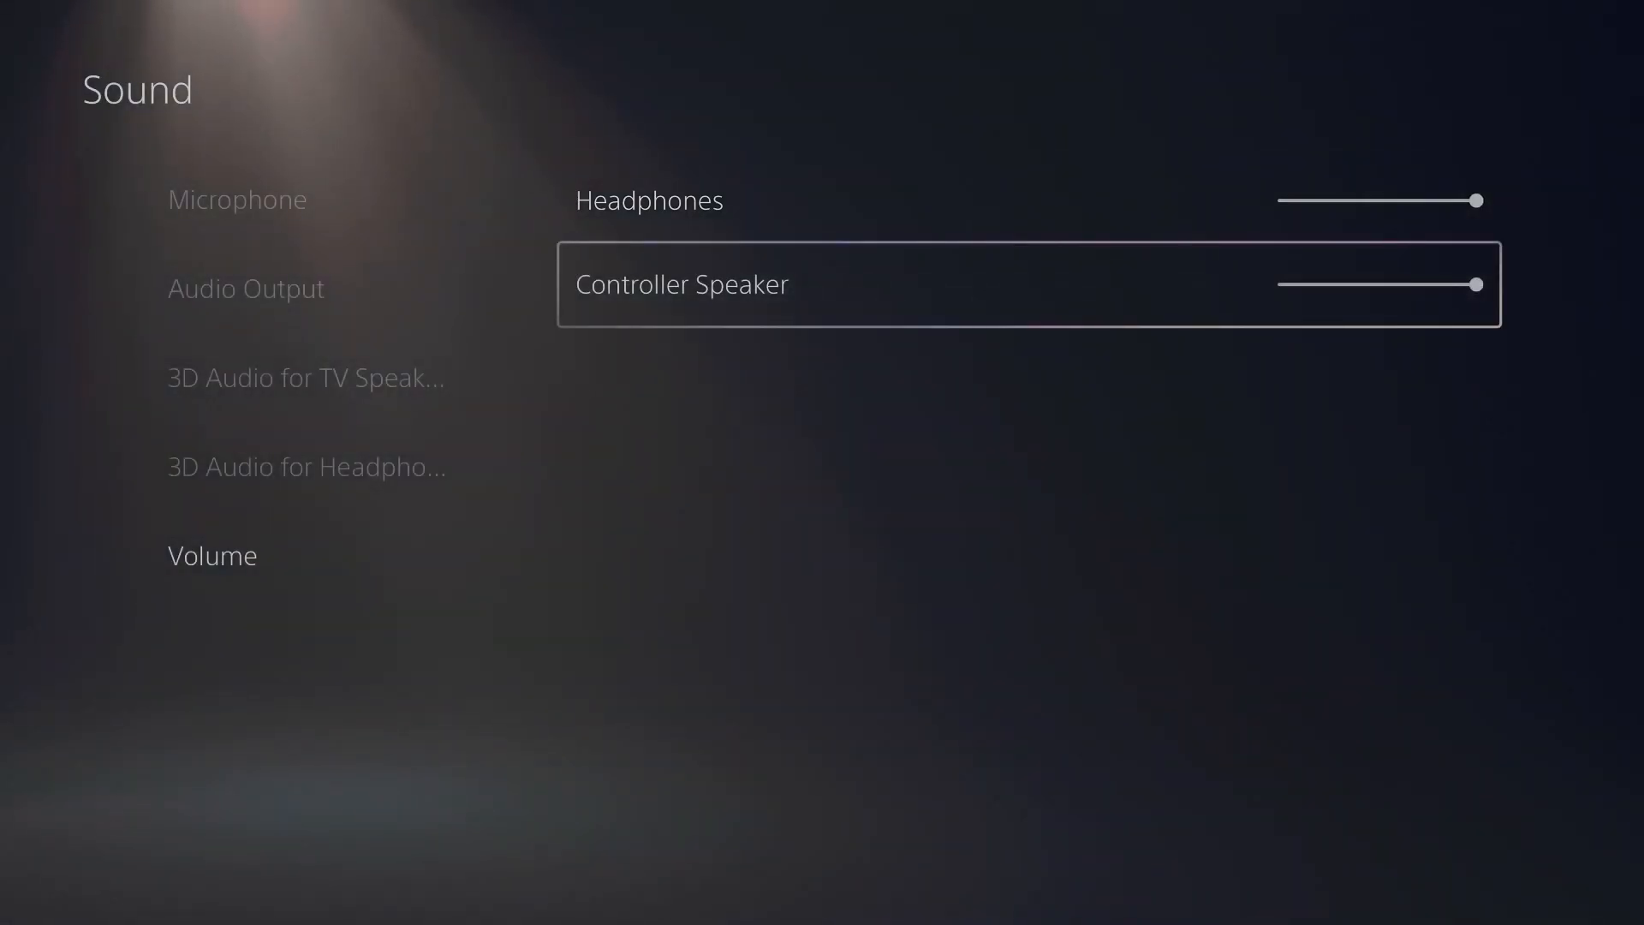
key(Left)
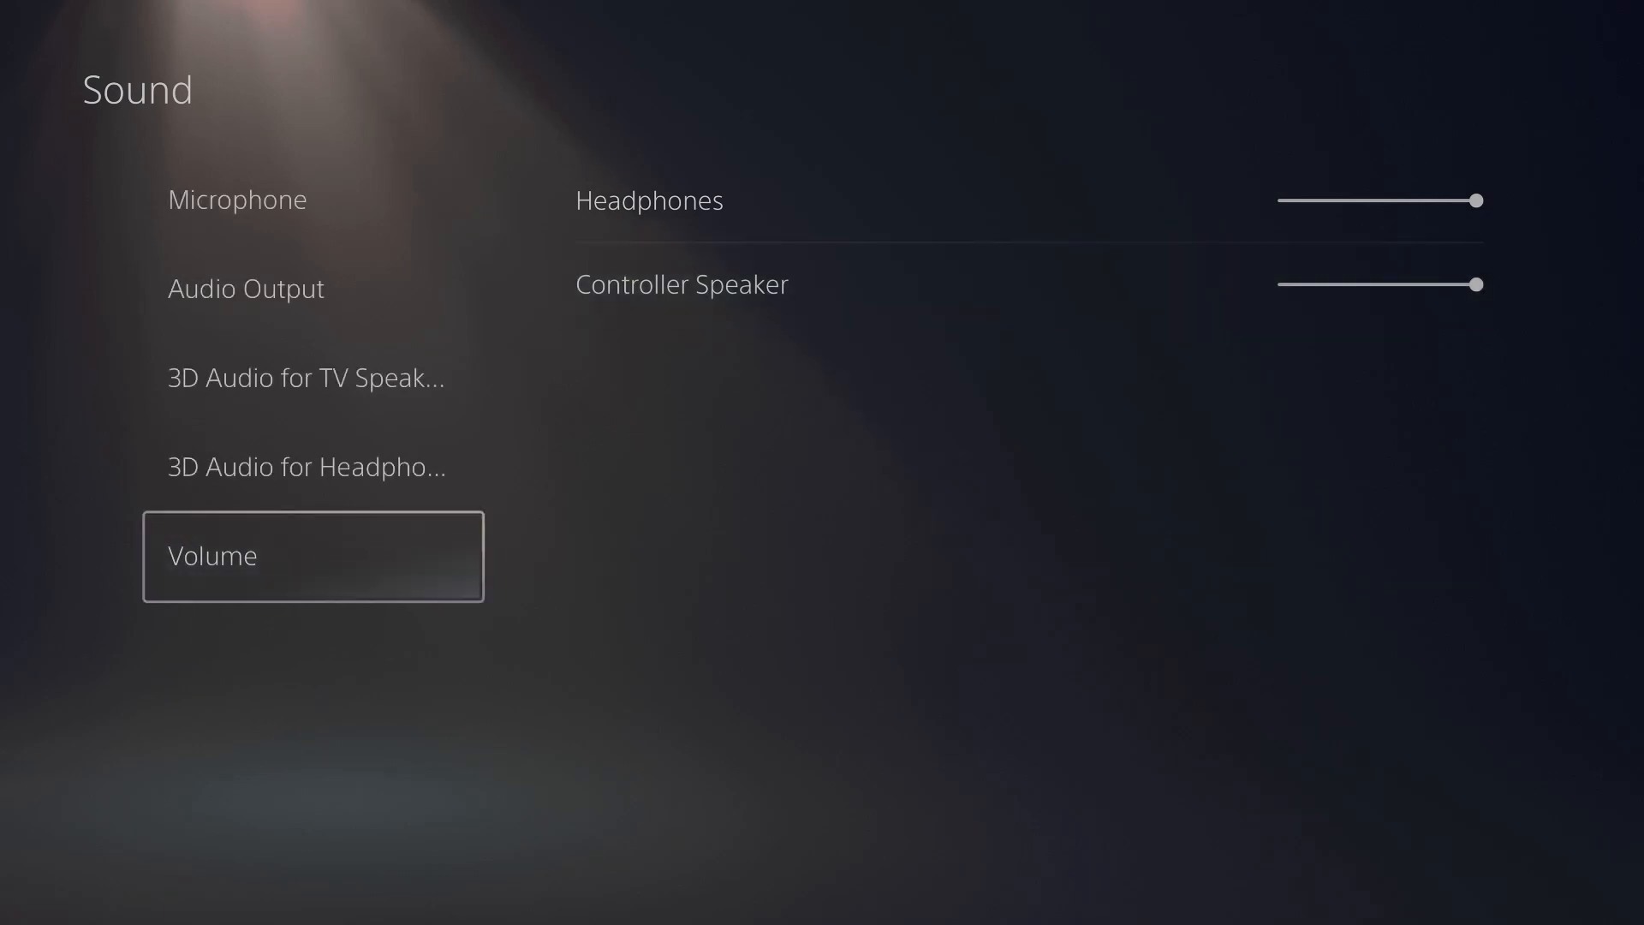
key(Escape)
key(Escape)
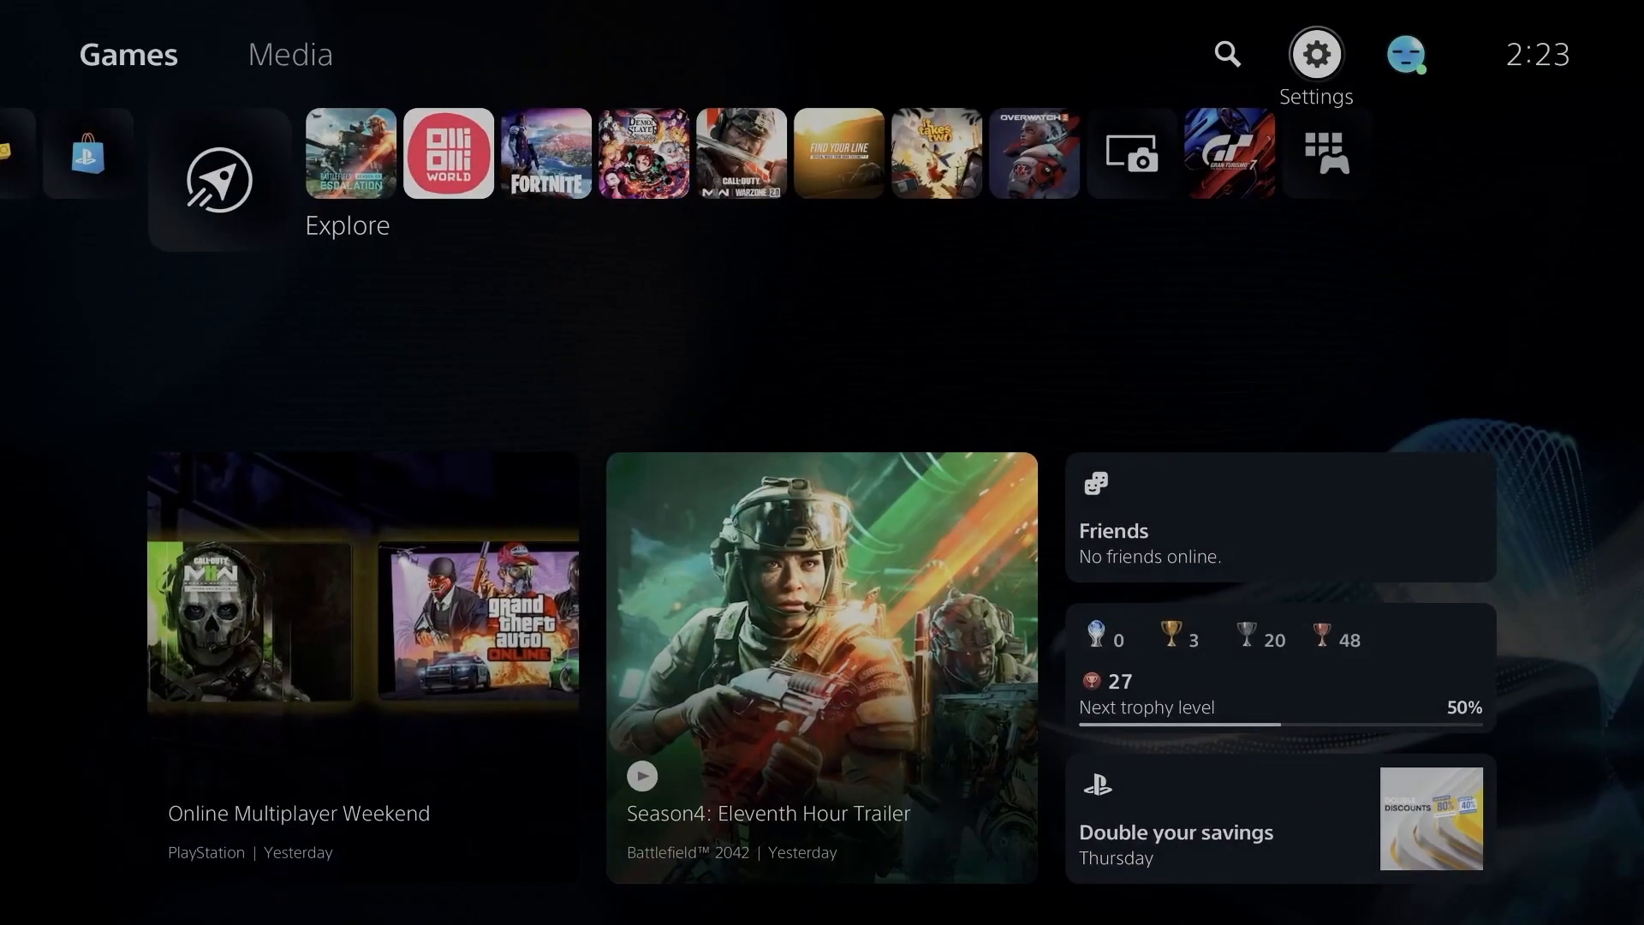
Open the Sound controls in the PS5 quick menu and move to the headphone Volume slider.
key(super)
key(Down)
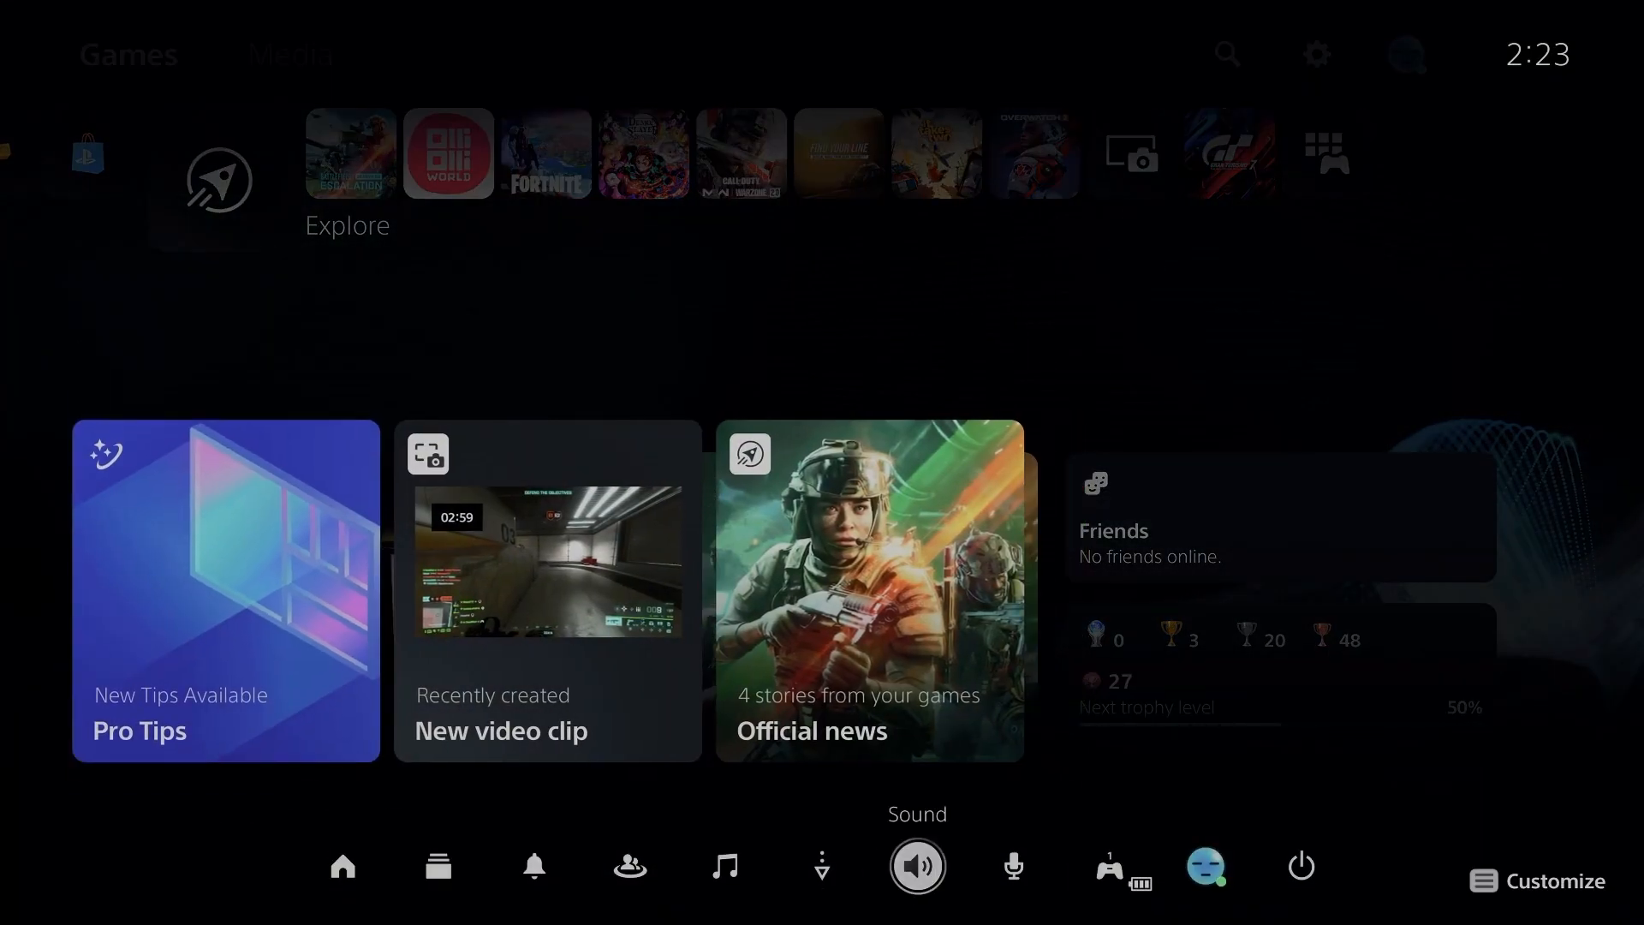
key(Return)
key(Down)
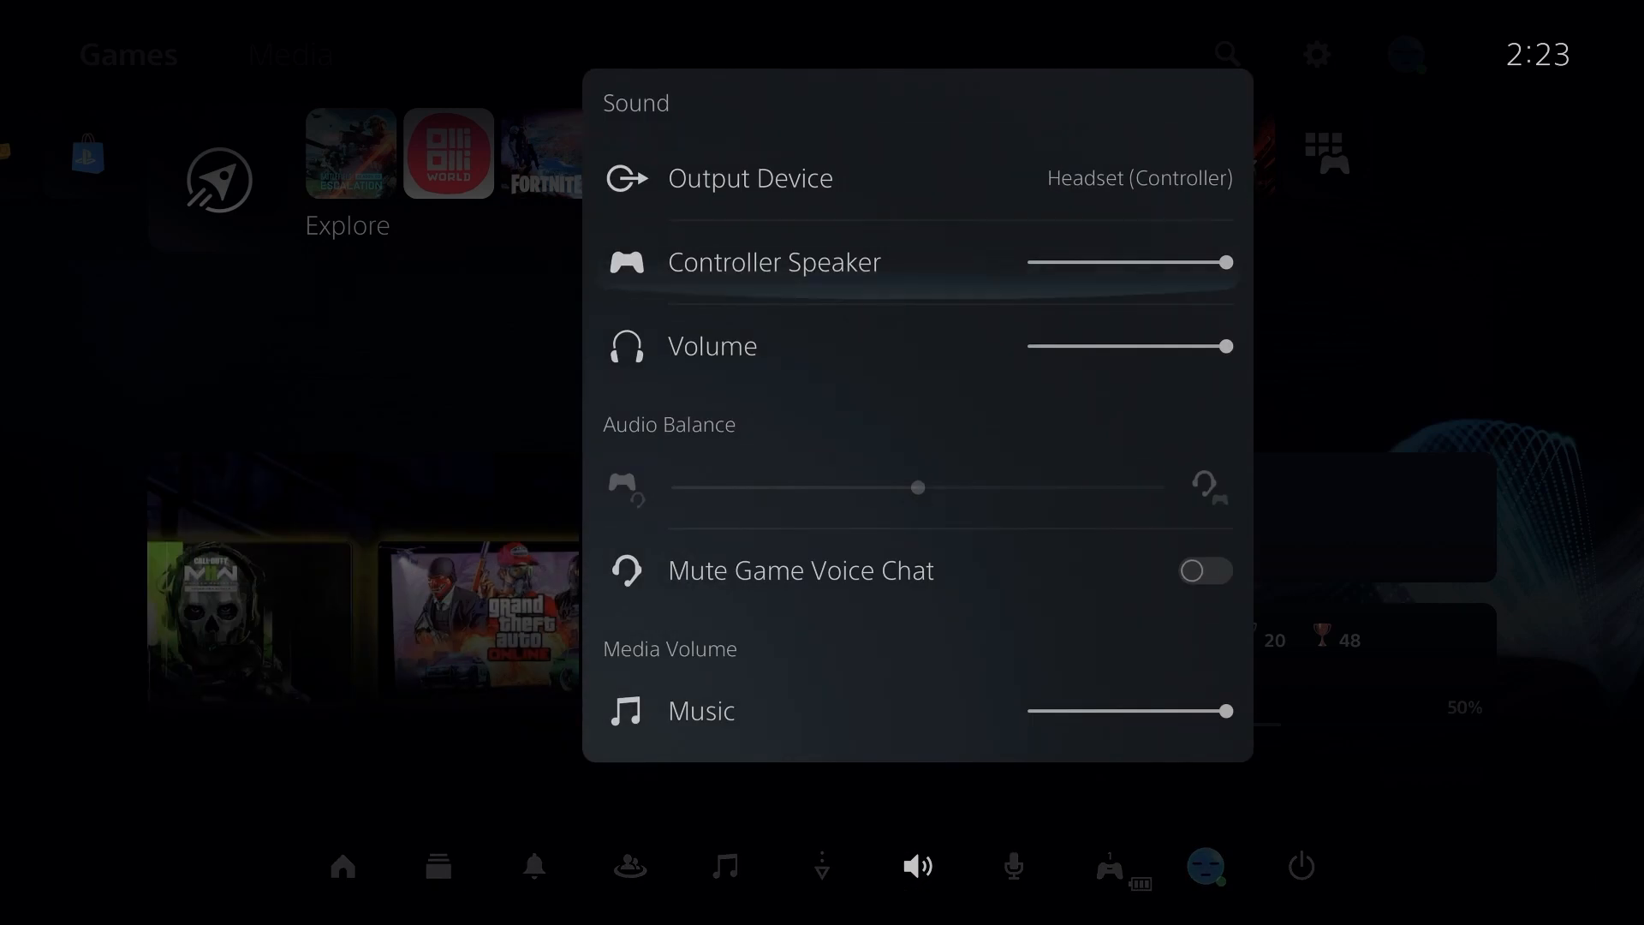
key(Down)
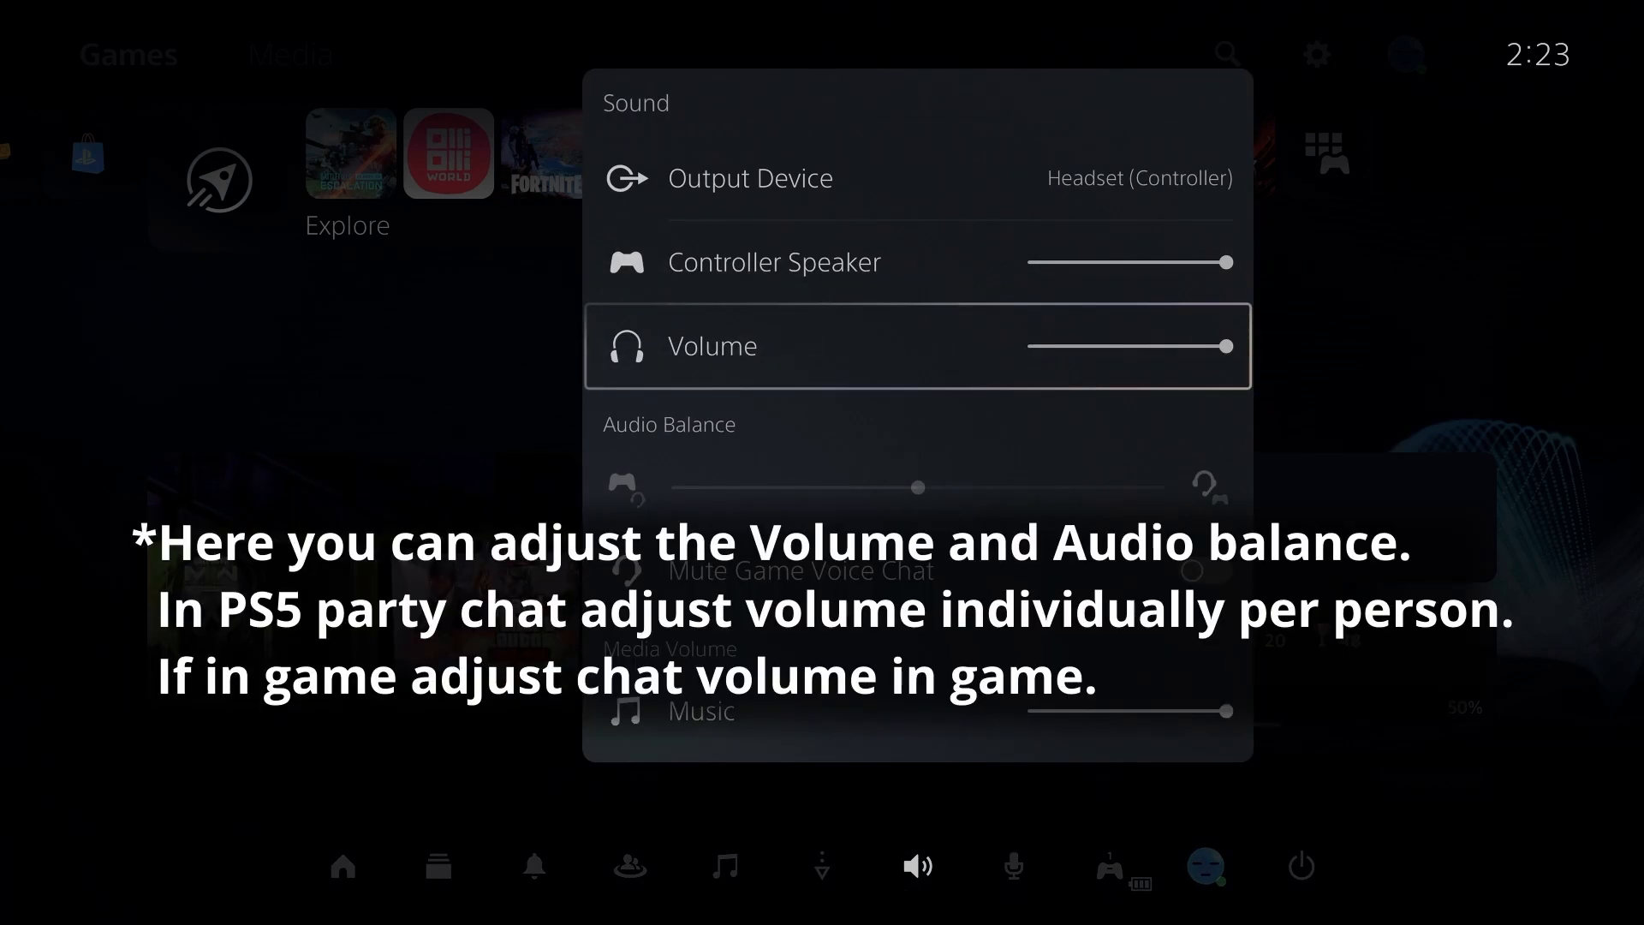